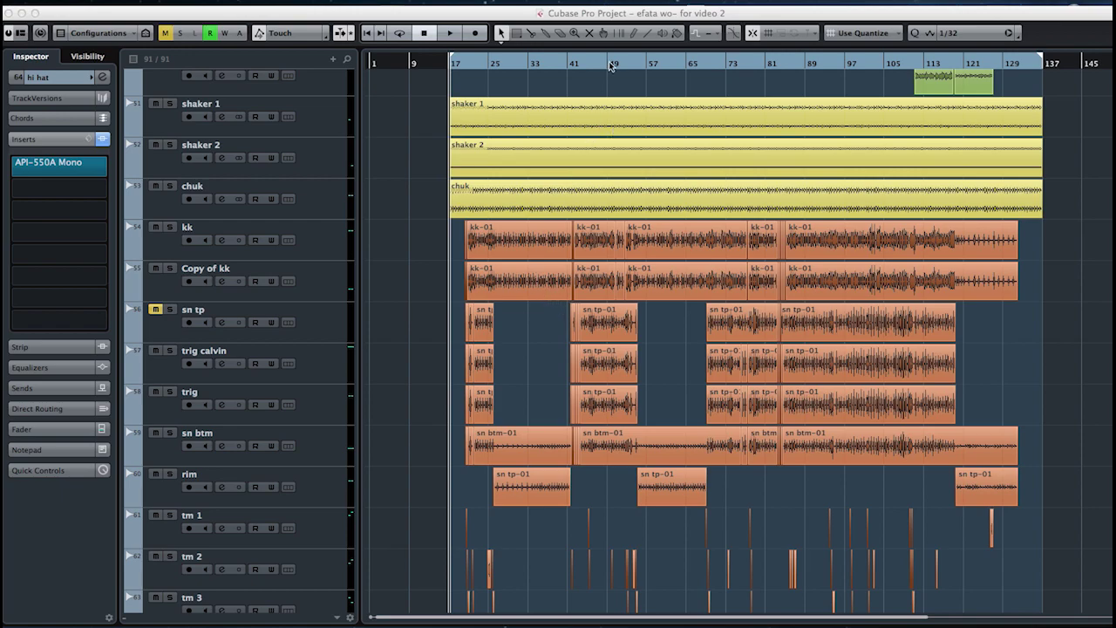
Step: Audition the shaker 1, shaker 2 and chuk tracks in solo from bar 19, and clear the solos
{"action": "left_click", "coordinate": [630, 14]}
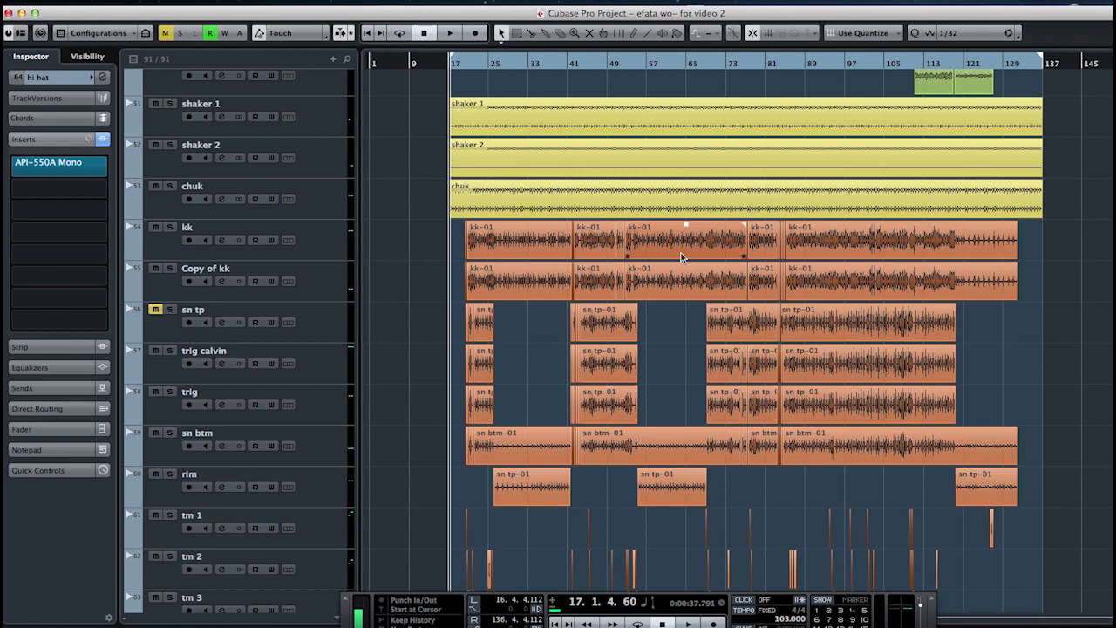
{"action": "scroll", "coordinate": [680, 253], "scroll_direction": "down", "scroll_amount": 8}
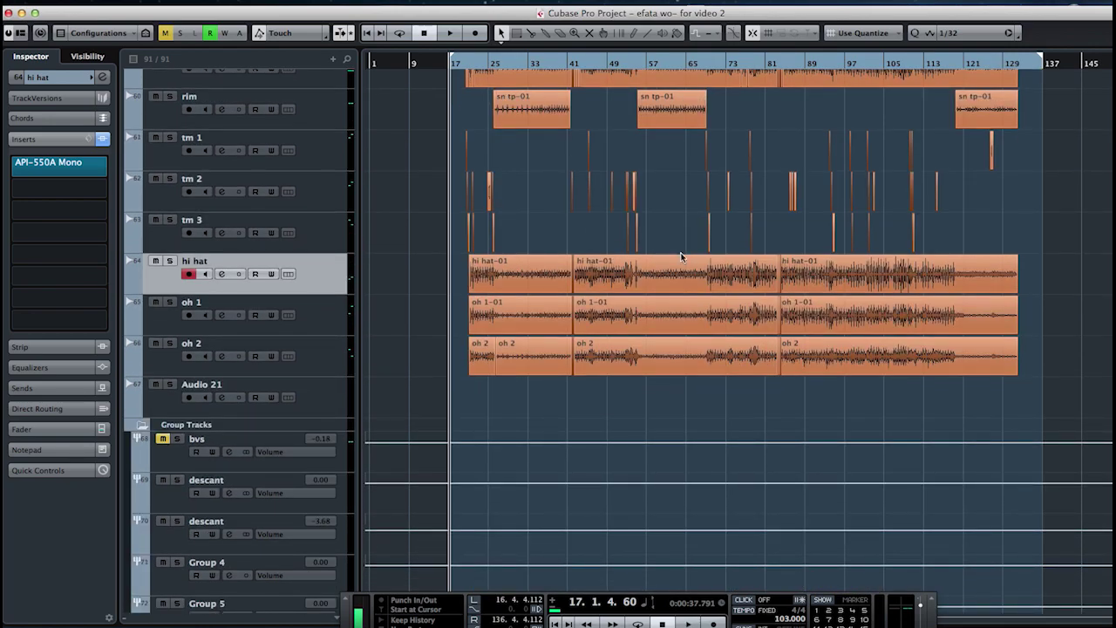
{"action": "scroll", "coordinate": [681, 256], "scroll_direction": "up", "scroll_amount": 10}
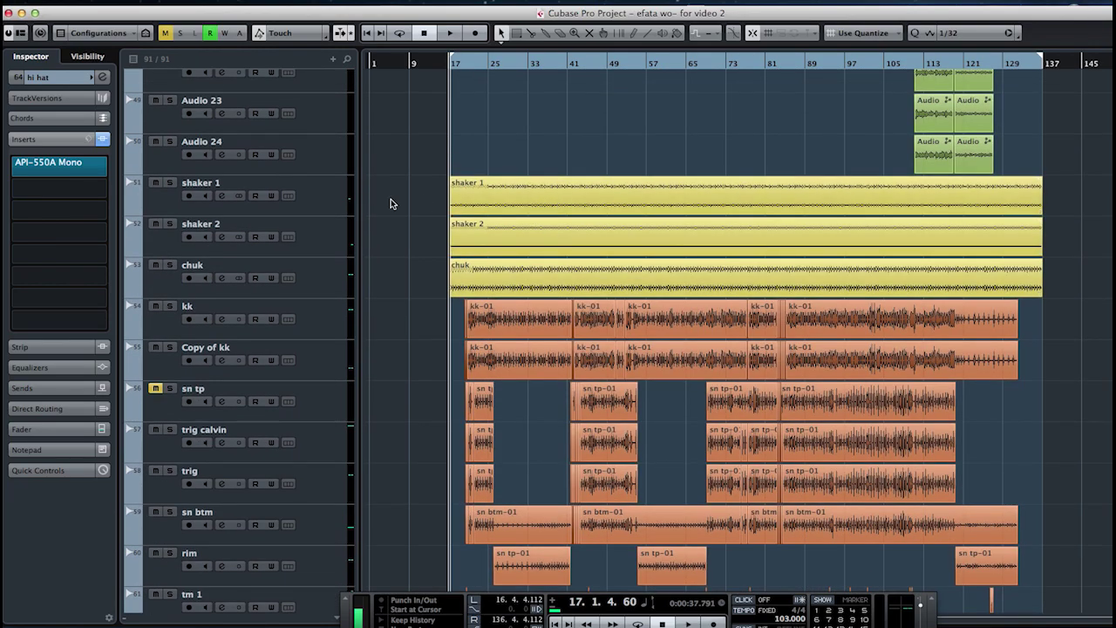
{"action": "left_click", "coordinate": [169, 183]}
{"action": "left_click", "coordinate": [169, 223]}
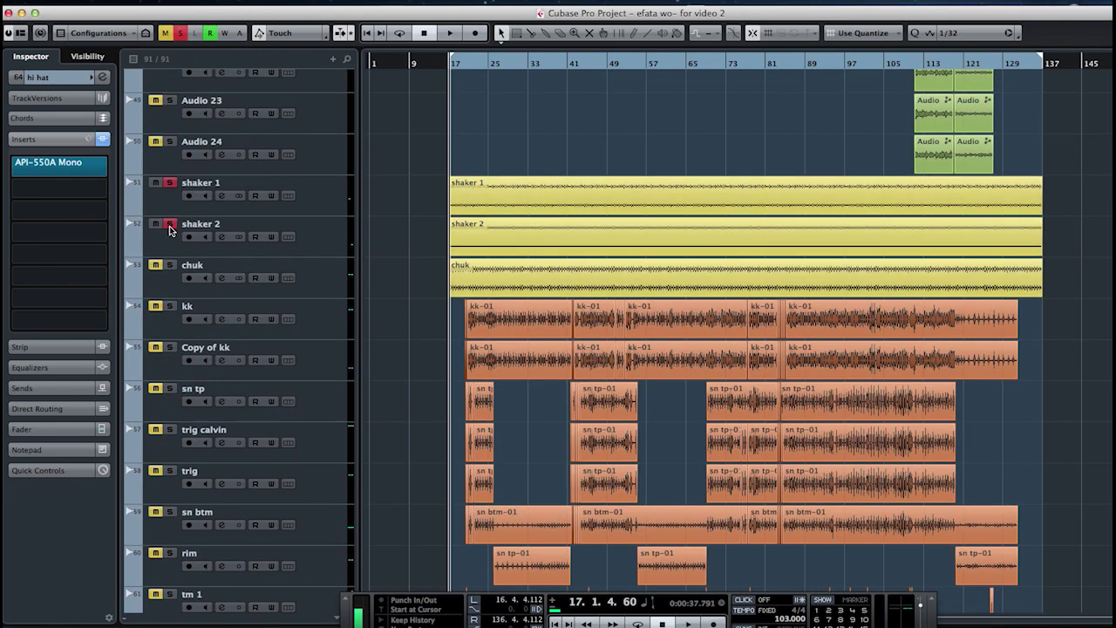
{"action": "left_click", "coordinate": [169, 264]}
{"action": "left_click", "coordinate": [463, 65]}
{"action": "key", "text": "space"}
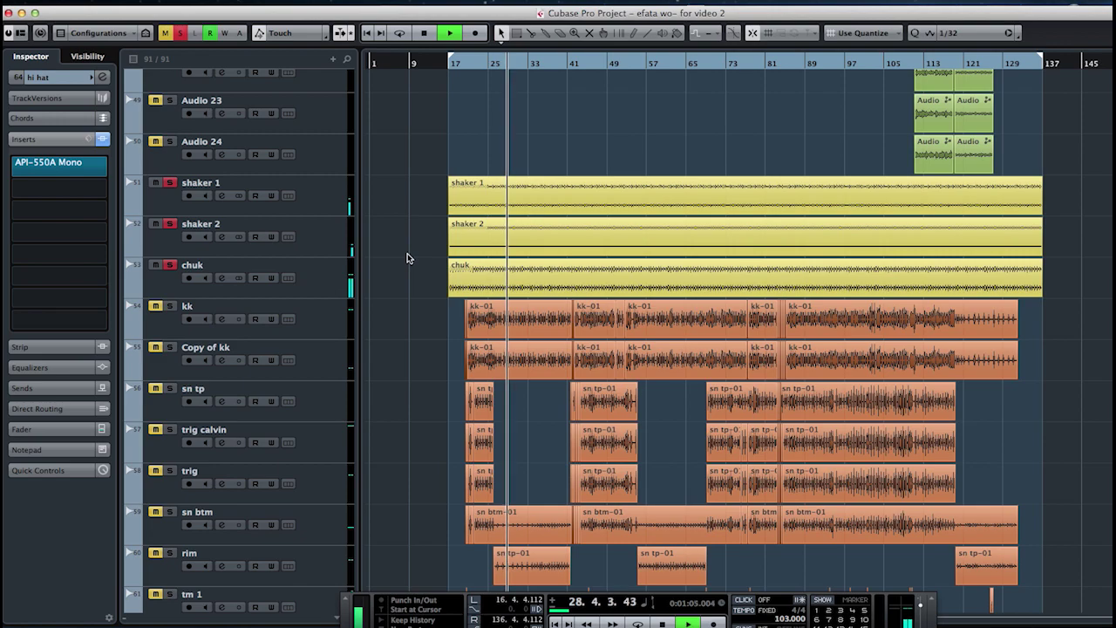
{"action": "key", "text": "space"}
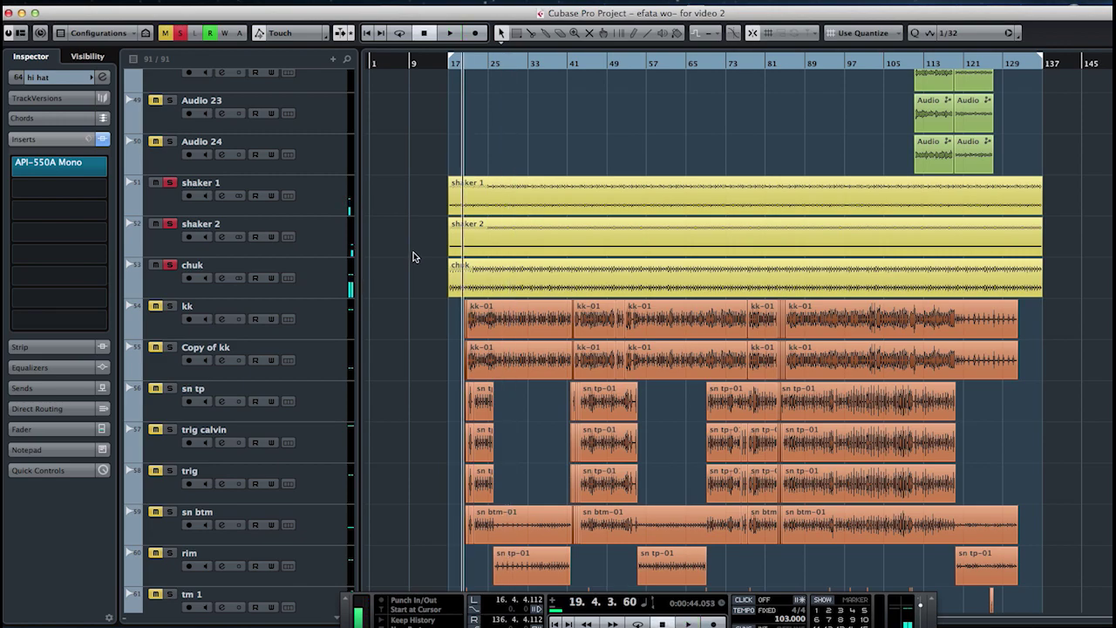
{"action": "left_click", "coordinate": [173, 184]}
Step: Inspect the insert chains of the kk and Copy of kk kick tracks
{"action": "scroll", "coordinate": [519, 221], "scroll_direction": "down", "scroll_amount": 4}
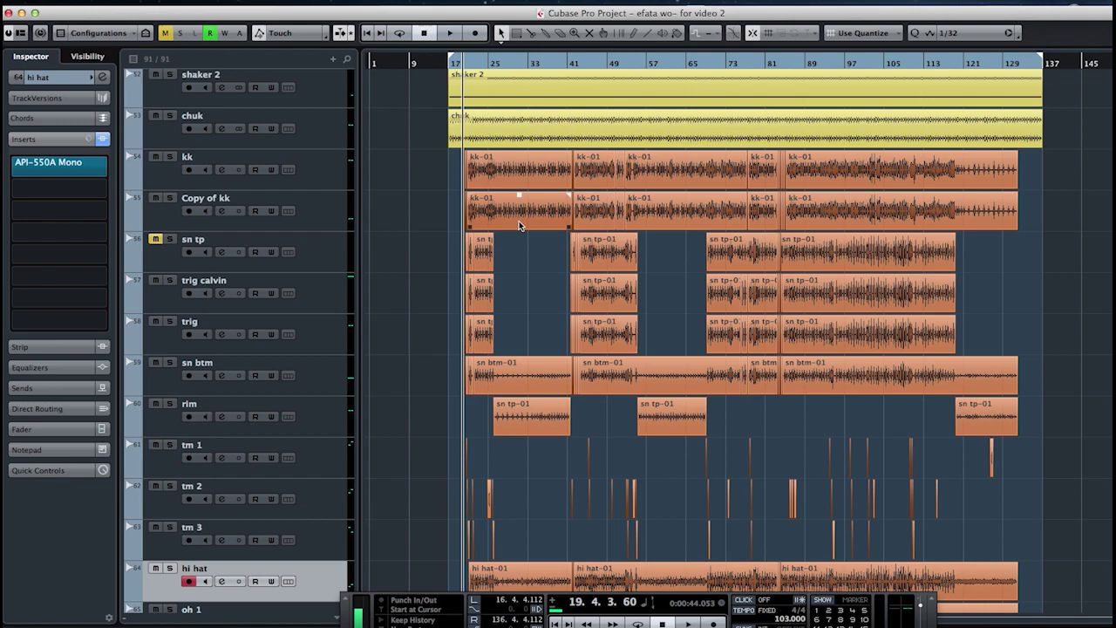
{"action": "scroll", "coordinate": [519, 225], "scroll_direction": "up", "scroll_amount": 1}
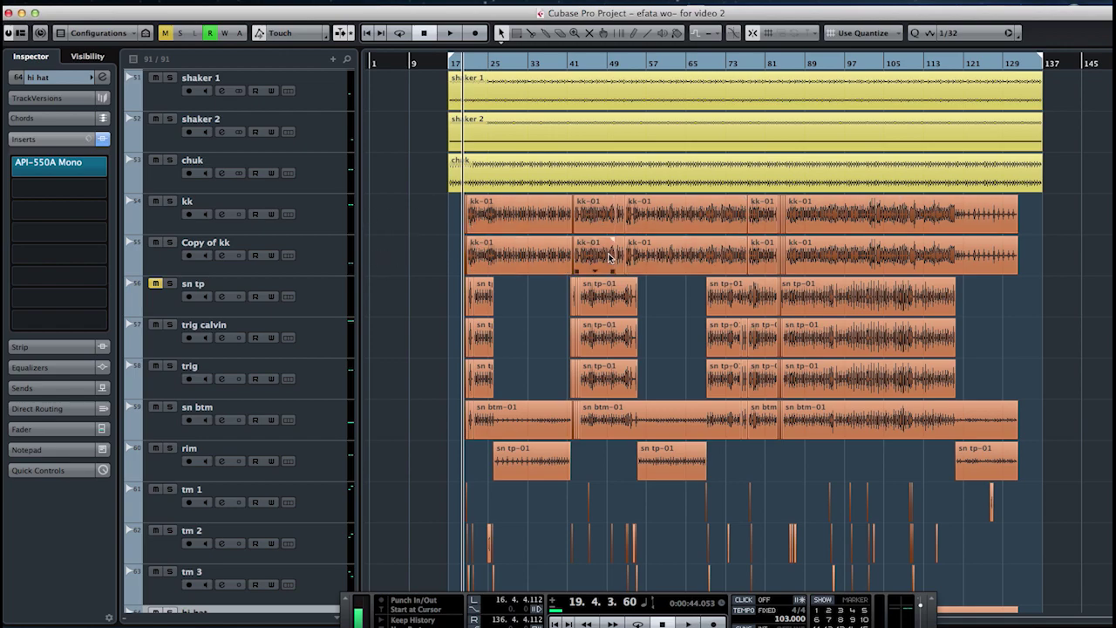
{"action": "left_click", "coordinate": [342, 223]}
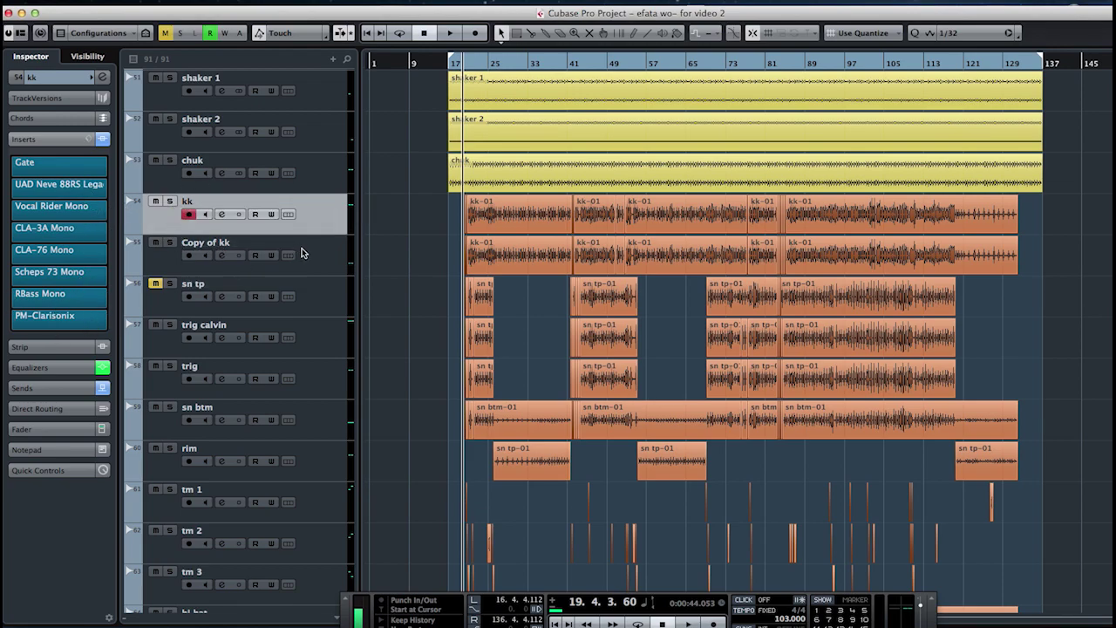
{"action": "left_click", "coordinate": [316, 250]}
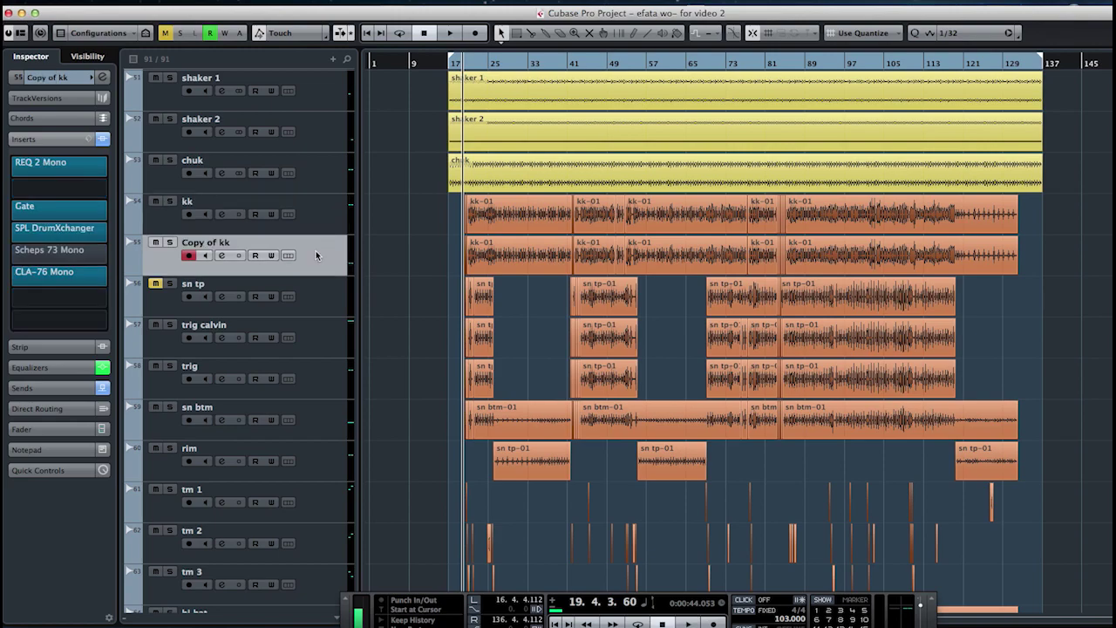
Step: Audition kk and Copy of kk soloed together from bar 32, followed by Copy of kk alone and the unsoloed mix
{"action": "left_click", "coordinate": [169, 201]}
{"action": "left_click", "coordinate": [169, 241]}
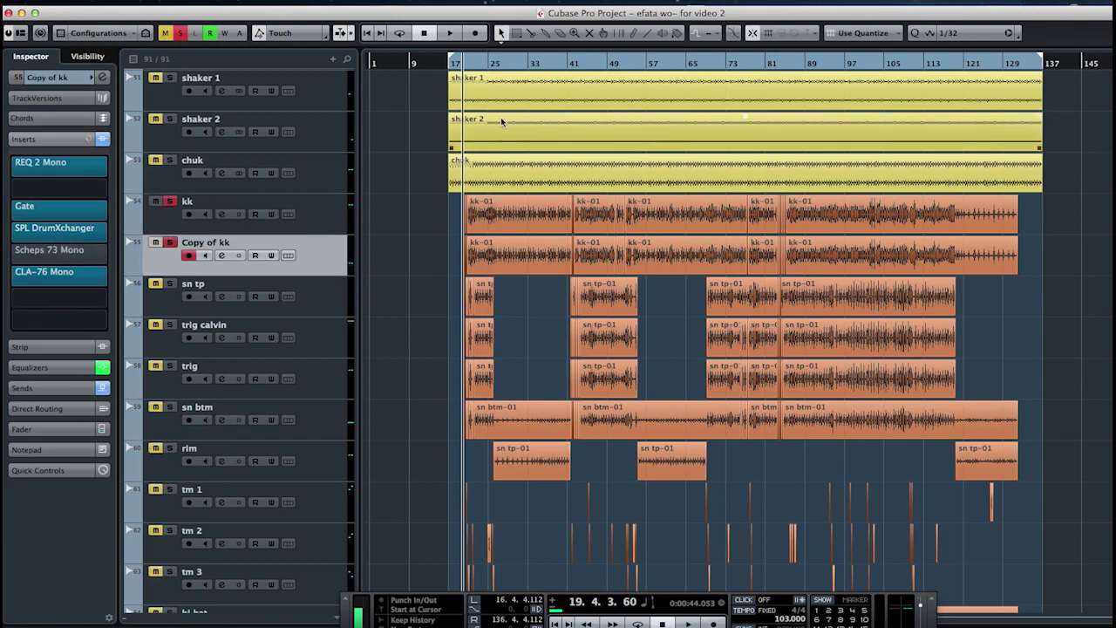
{"action": "left_click", "coordinate": [527, 64]}
{"action": "key", "text": "space"}
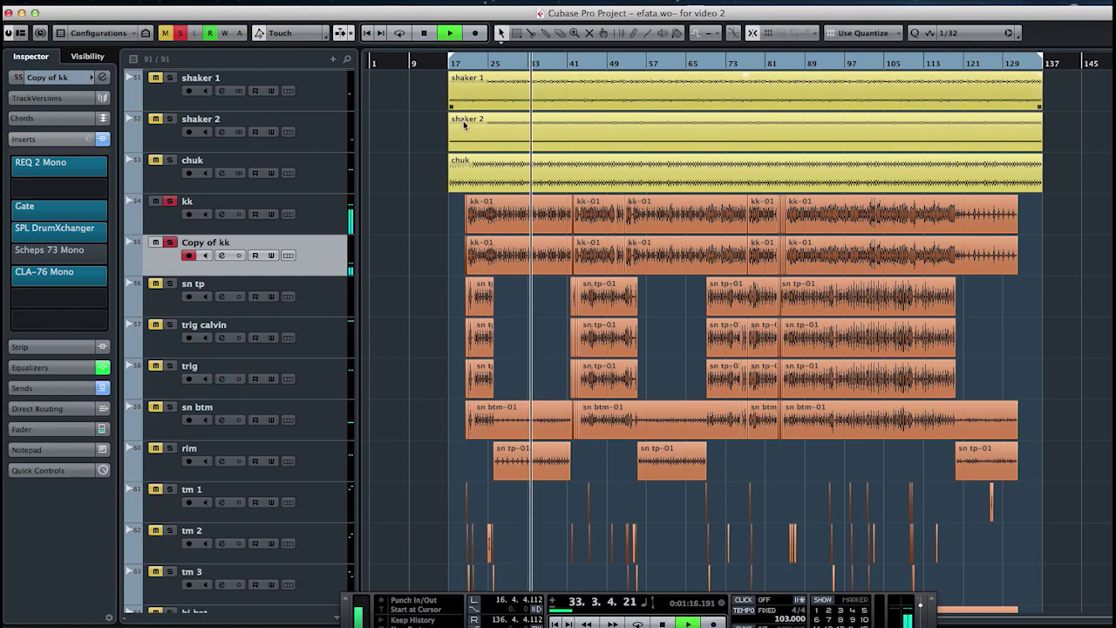
{"action": "left_click", "coordinate": [169, 202]}
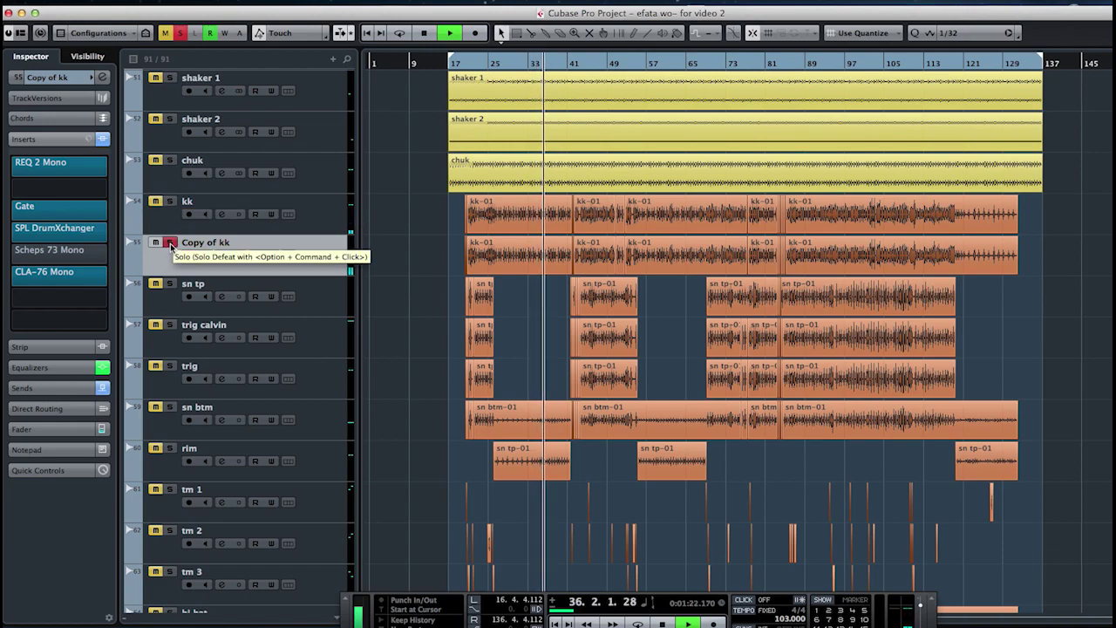
{"action": "left_click", "coordinate": [170, 244]}
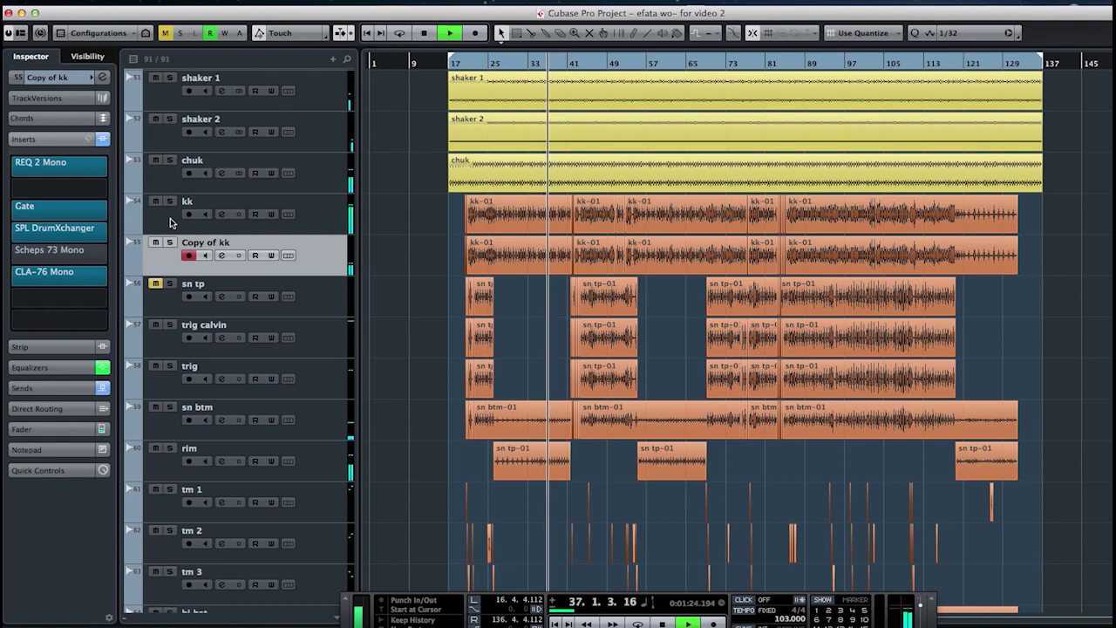
{"action": "key", "text": "space"}
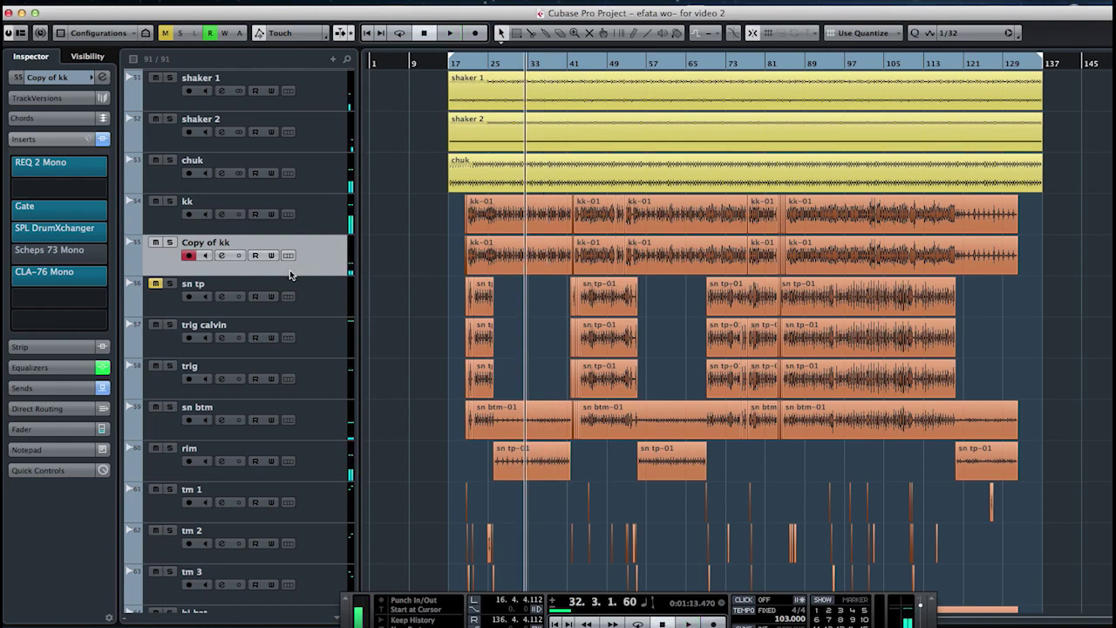
Step: Check the basic track settings, including volume and output routing, of sn tp, trig calvin and trig
{"action": "left_click", "coordinate": [319, 304]}
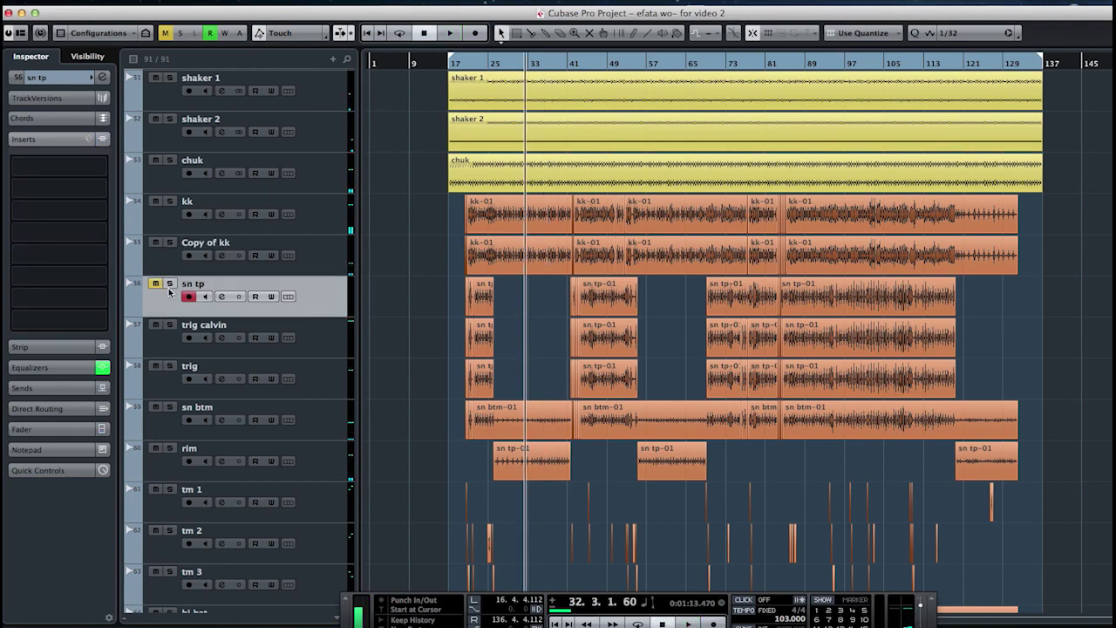
{"action": "left_click", "coordinate": [45, 79]}
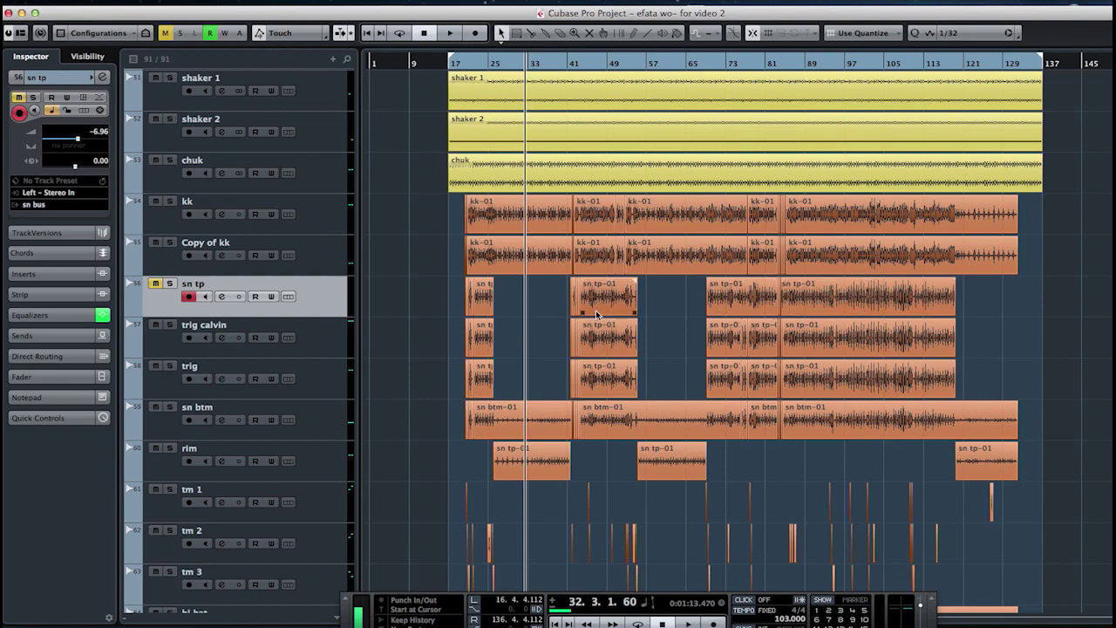
{"action": "left_click", "coordinate": [334, 350]}
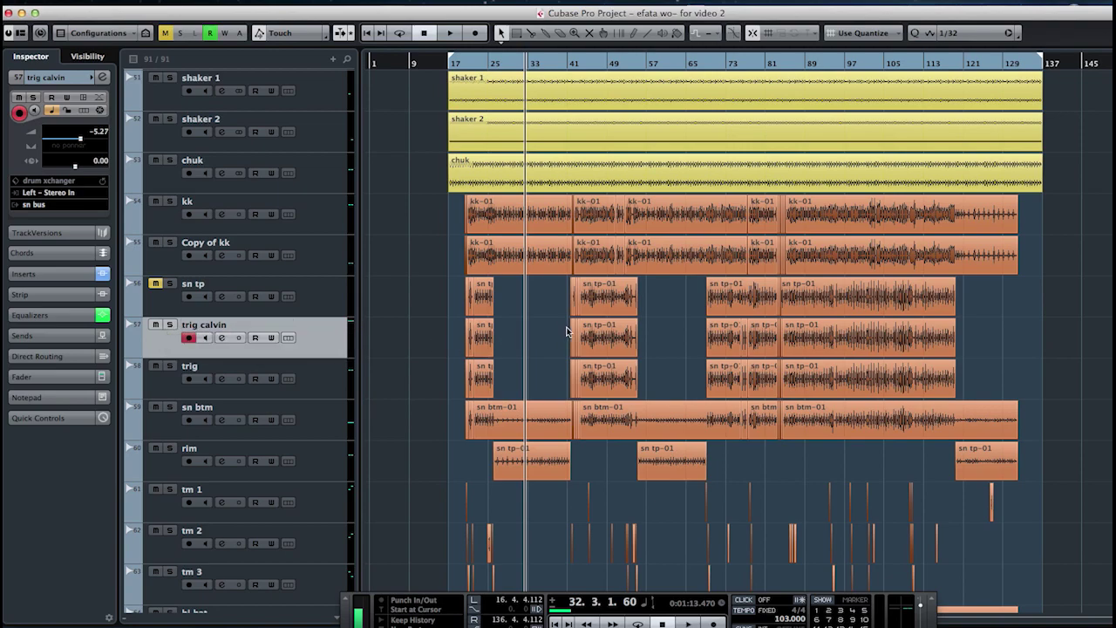
{"action": "left_click", "coordinate": [335, 382]}
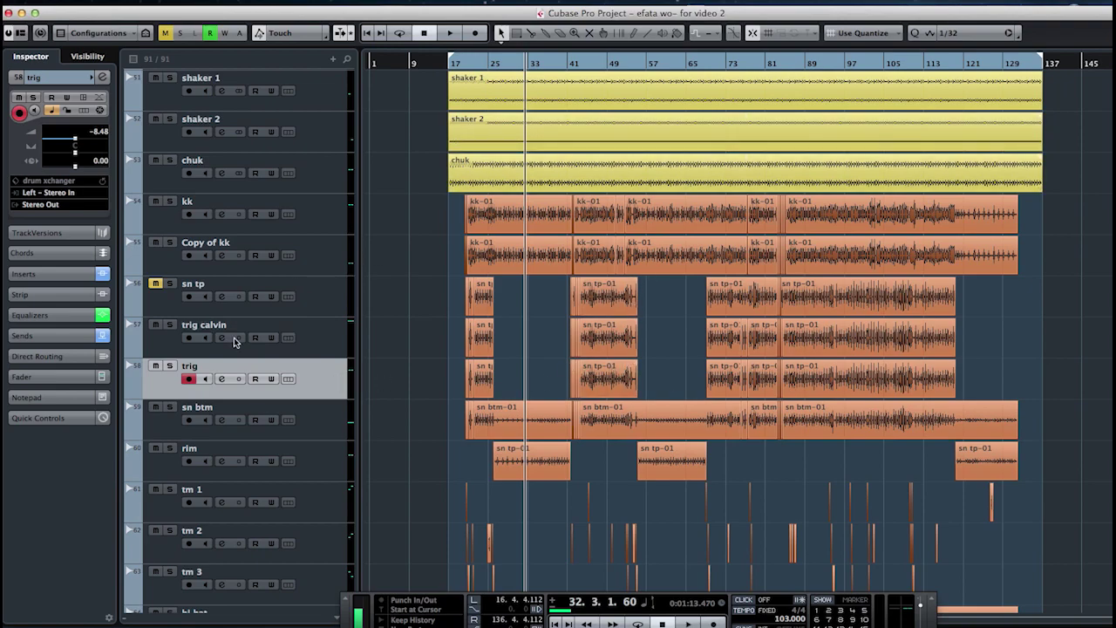
Step: Play the trig track in solo from bar 46, and switch the solo to trig calvin for comparison
{"action": "left_click", "coordinate": [172, 366]}
{"action": "left_click", "coordinate": [596, 66]}
{"action": "key", "text": "space"}
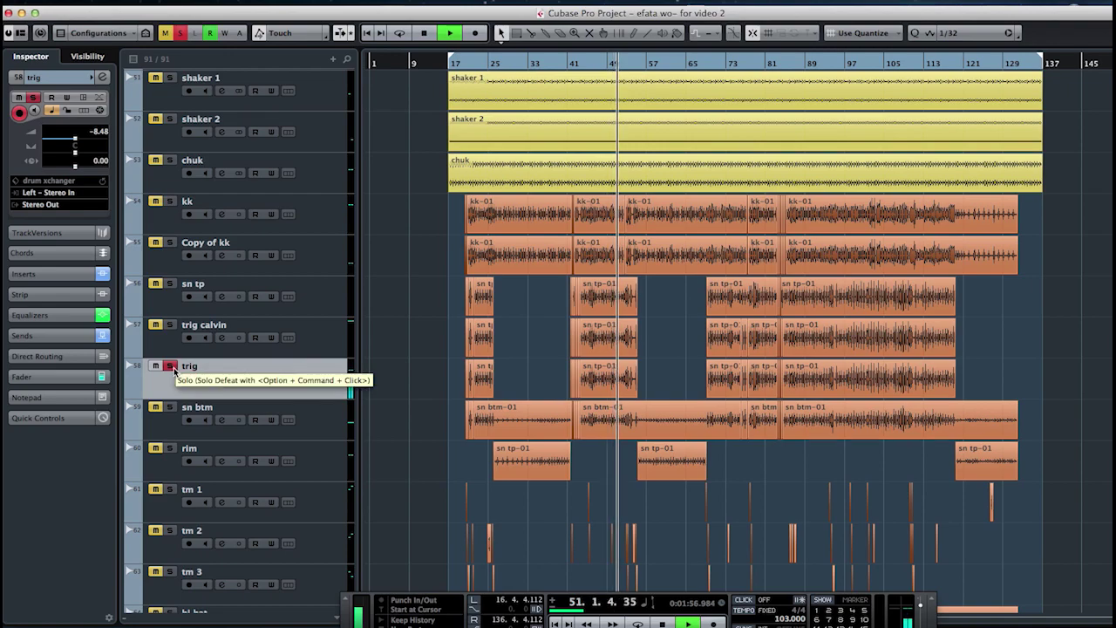
{"action": "left_click", "coordinate": [173, 369]}
{"action": "left_click", "coordinate": [171, 326]}
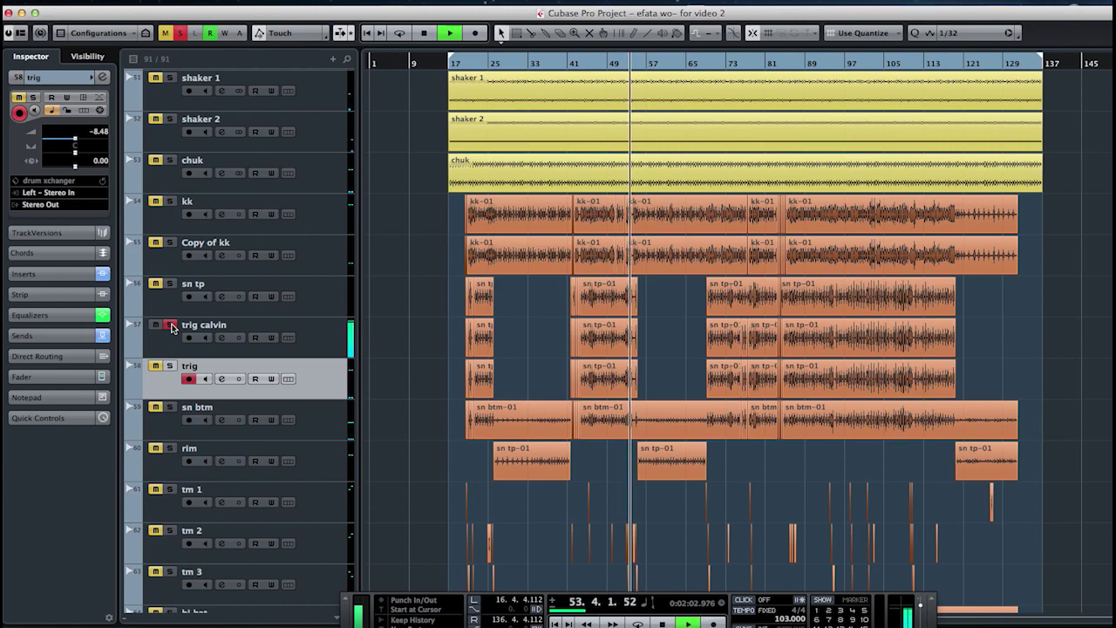
{"action": "key", "text": "space"}
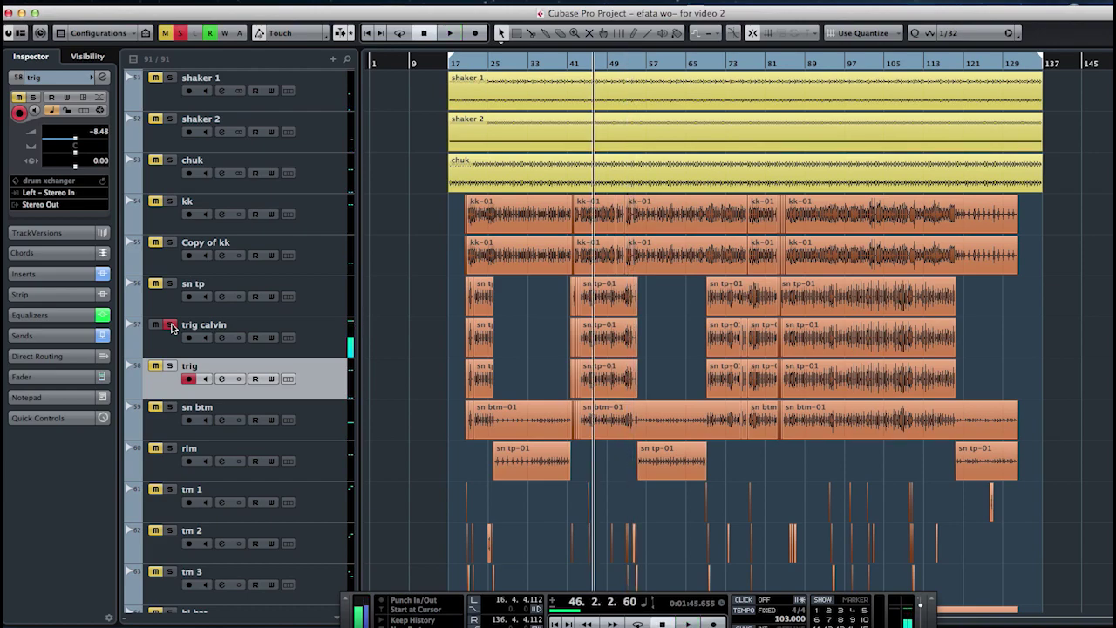
Step: Audition trig calvin and trig soloed together from bar 44, and clear both solos
{"action": "left_click", "coordinate": [170, 365]}
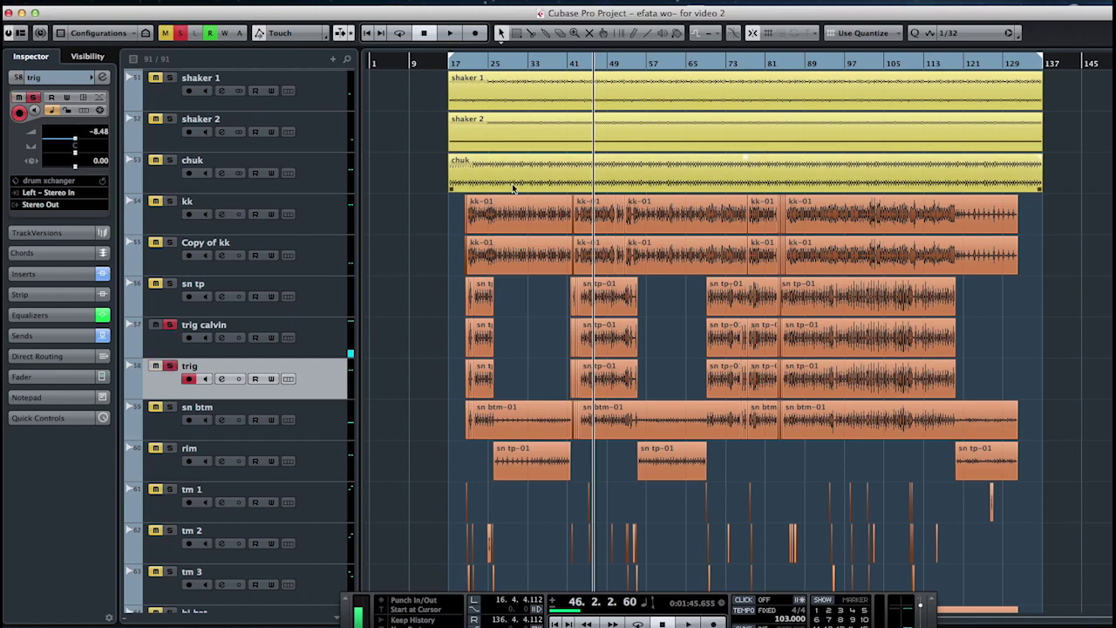
{"action": "left_click", "coordinate": [583, 73]}
{"action": "key", "text": "space"}
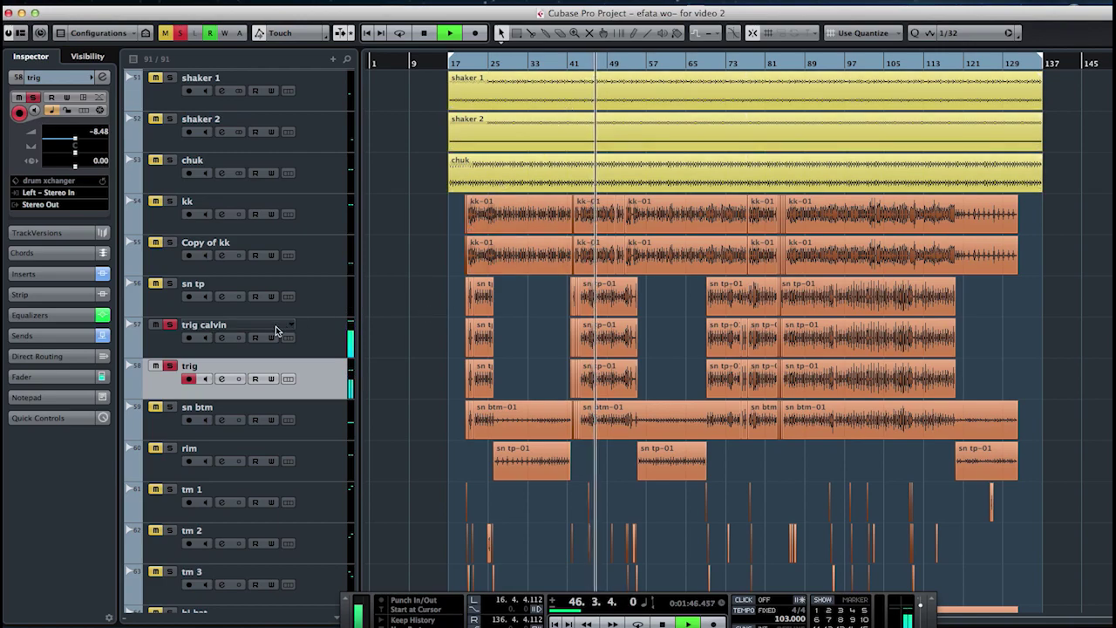
{"action": "key", "text": "space"}
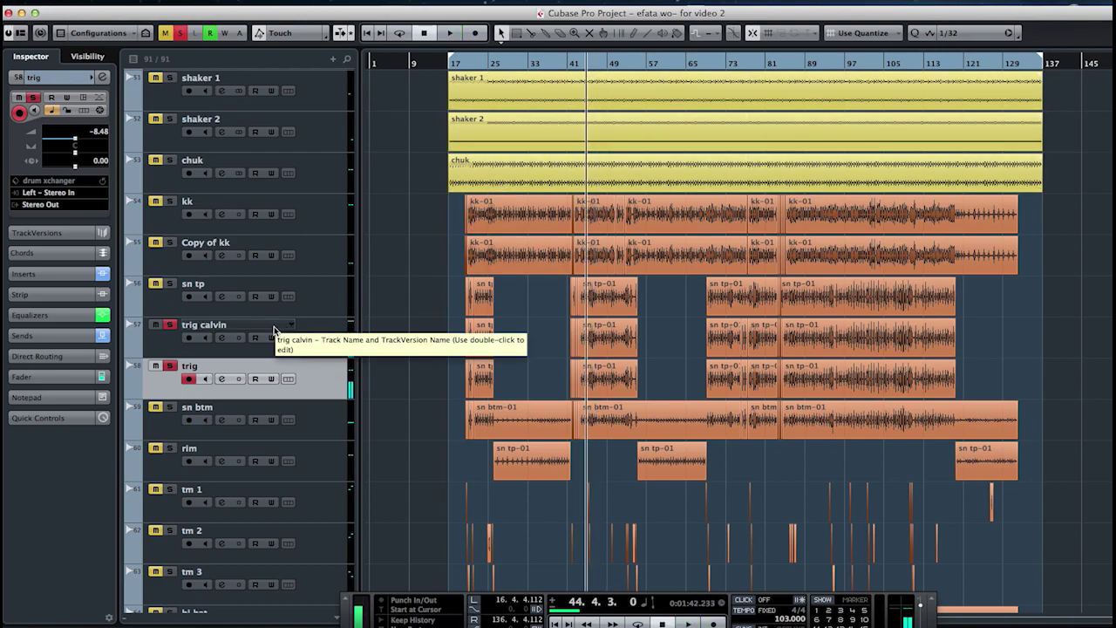
{"action": "left_click", "coordinate": [170, 366]}
{"action": "left_click", "coordinate": [170, 326]}
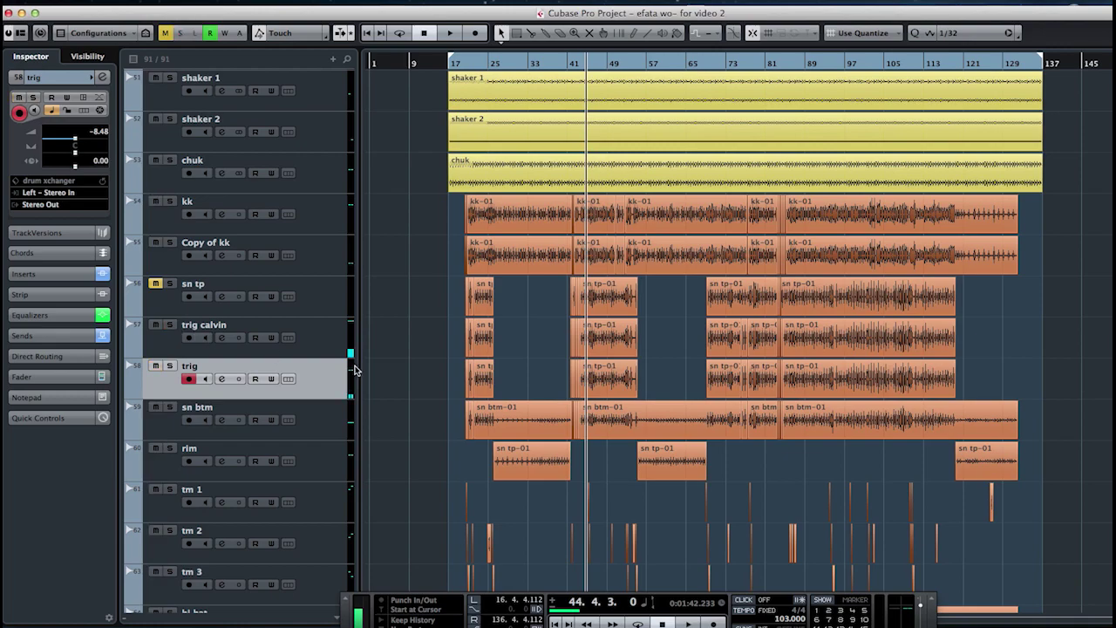
Step: Check the sn btm track settings and examine the rim track's inserts, including its API-550A equalizer
{"action": "left_click", "coordinate": [339, 425]}
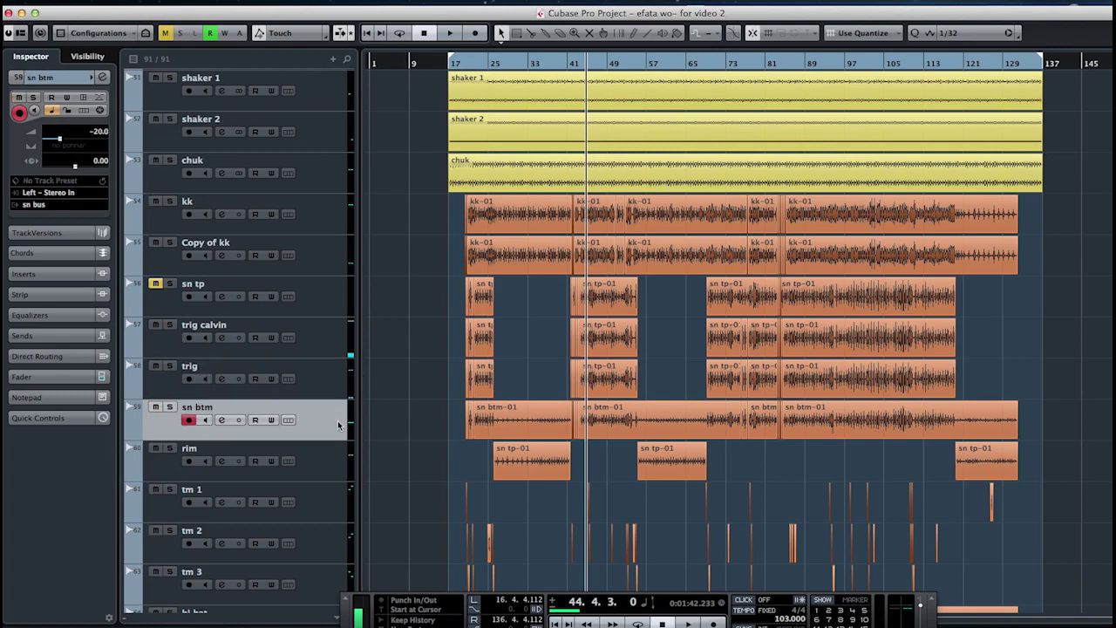
{"action": "left_click", "coordinate": [330, 475]}
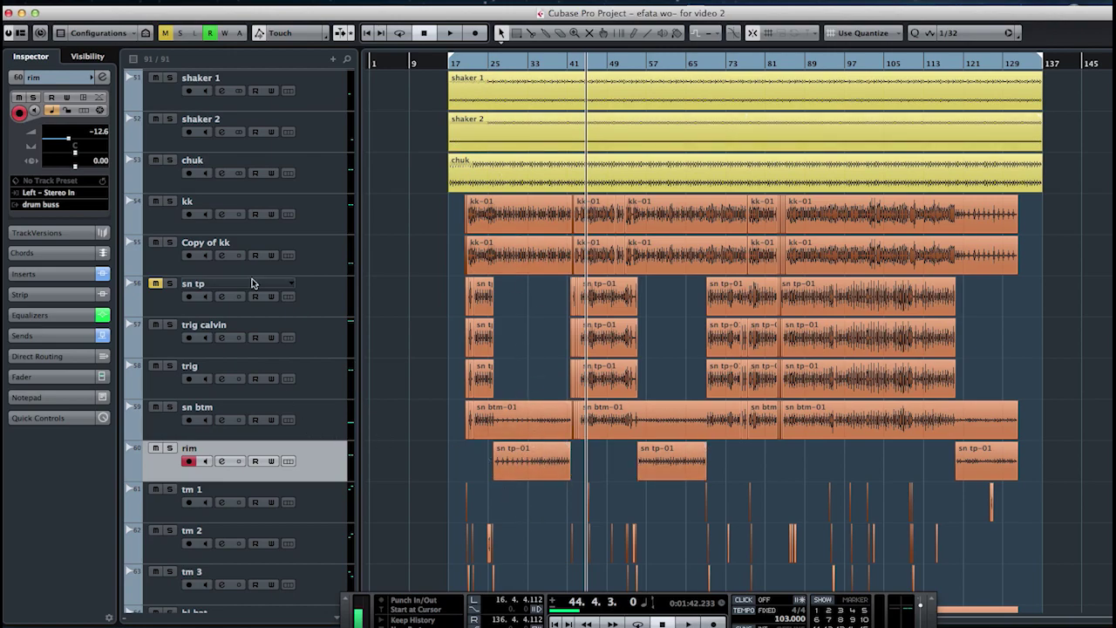
{"action": "left_click", "coordinate": [62, 274]}
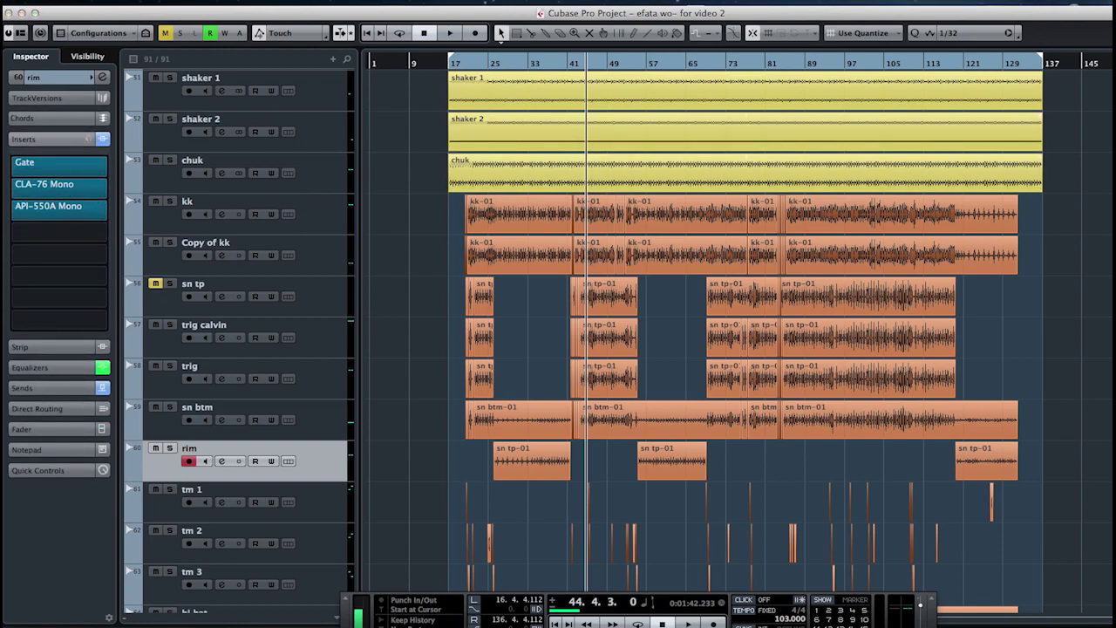
{"action": "left_click_drag", "start_coordinate": [884, 113], "coordinate": [829, 84]}
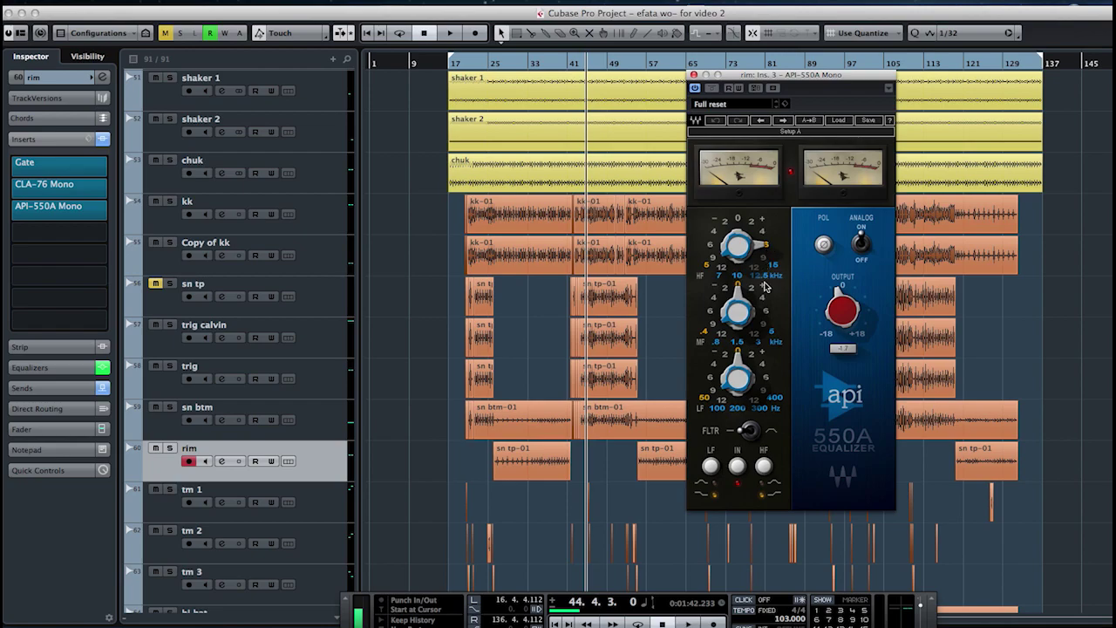
{"action": "left_click", "coordinate": [694, 75]}
Step: Inspect the insert chains of the tm 1, tm 2 and tm 3 tracks
{"action": "scroll", "coordinate": [453, 388], "scroll_direction": "down", "scroll_amount": 5}
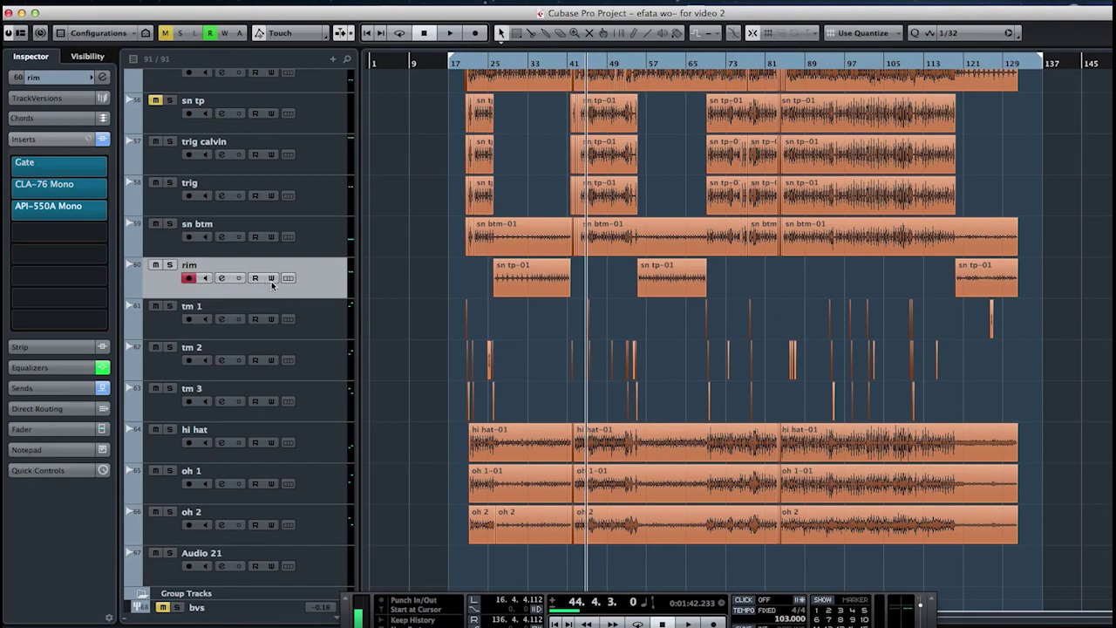
{"action": "left_click", "coordinate": [336, 322]}
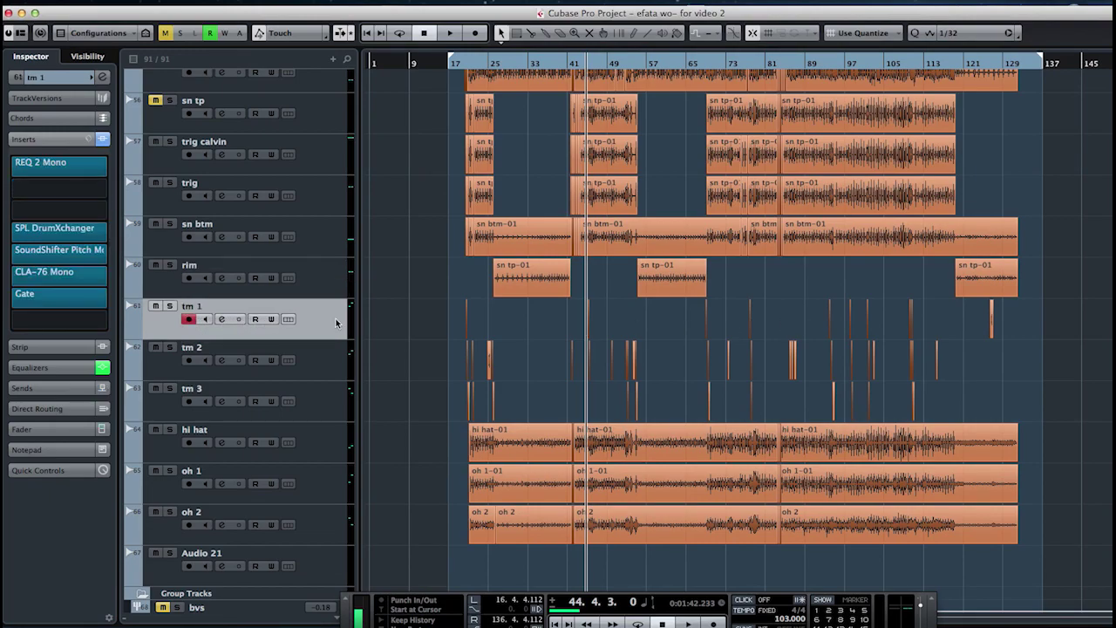
{"action": "left_click", "coordinate": [332, 369]}
{"action": "left_click", "coordinate": [333, 402]}
Step: Open the API-550A equalizer on the hi hat track to examine its settings
{"action": "scroll", "coordinate": [331, 397], "scroll_direction": "down", "scroll_amount": 3}
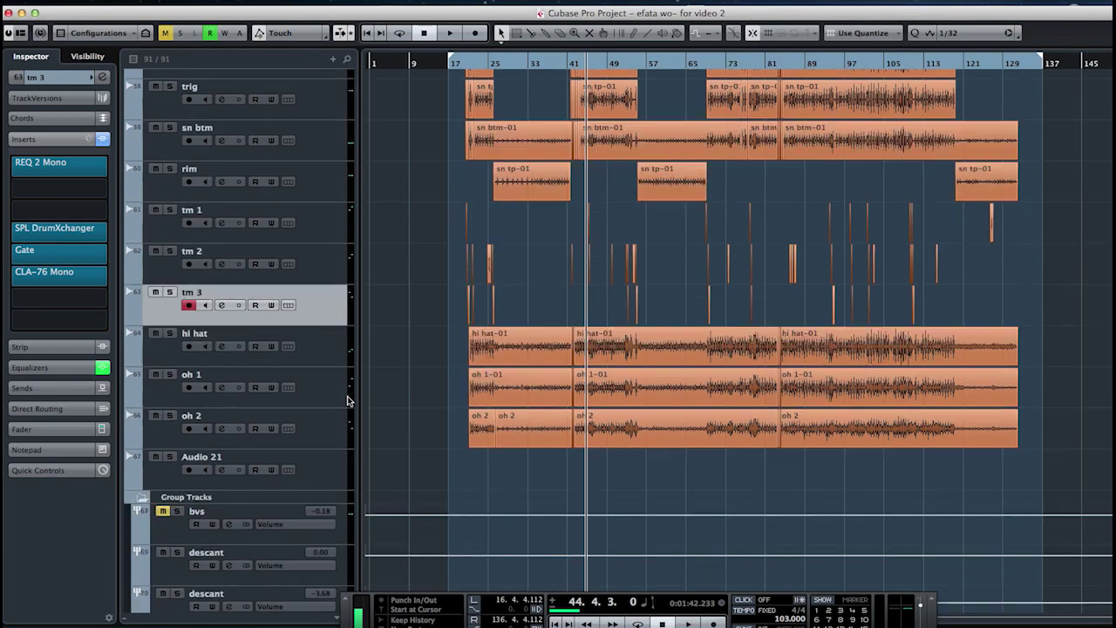
{"action": "left_click", "coordinate": [332, 358]}
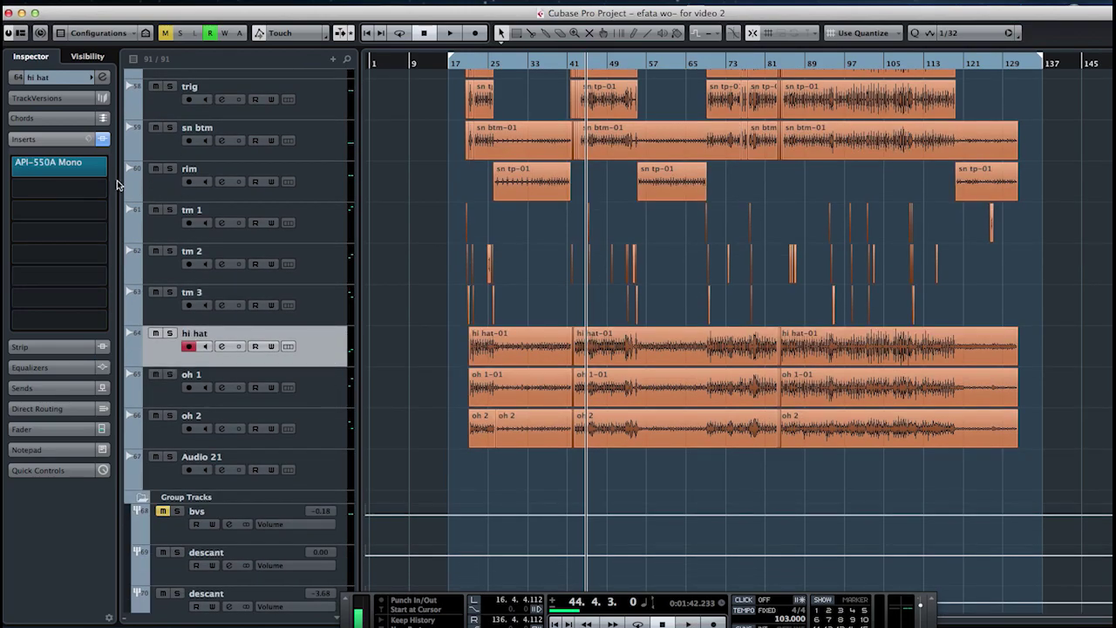
{"action": "left_click", "coordinate": [70, 170]}
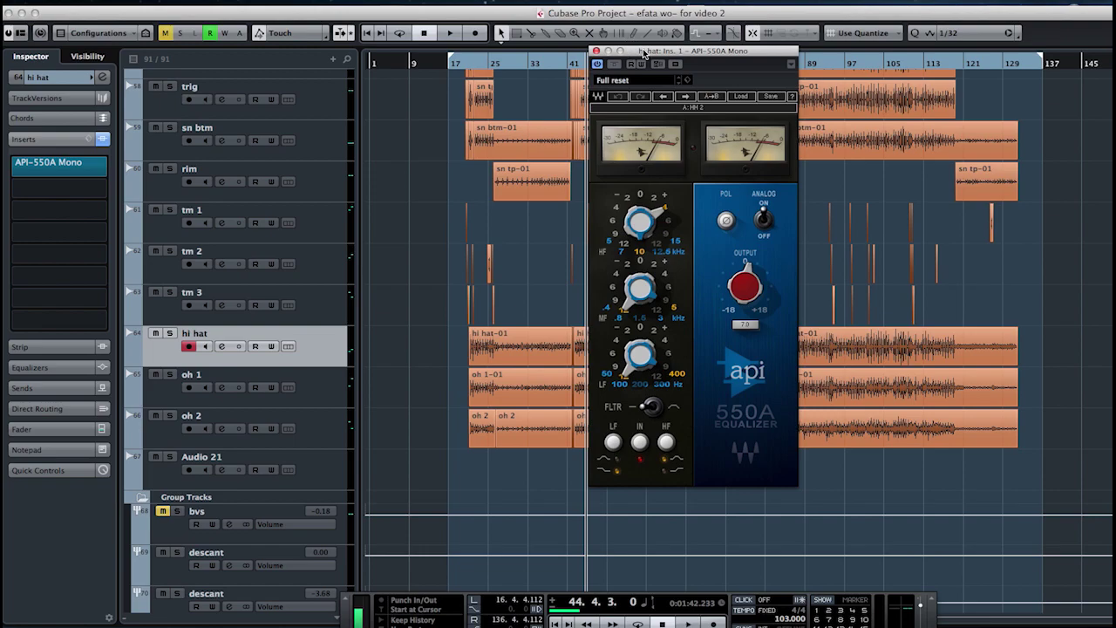
Step: Audition the hi hat track in solo from bar 45, close its API-550A equalizer, and clear the solo
{"action": "left_click_drag", "start_coordinate": [643, 52], "coordinate": [720, 61]}
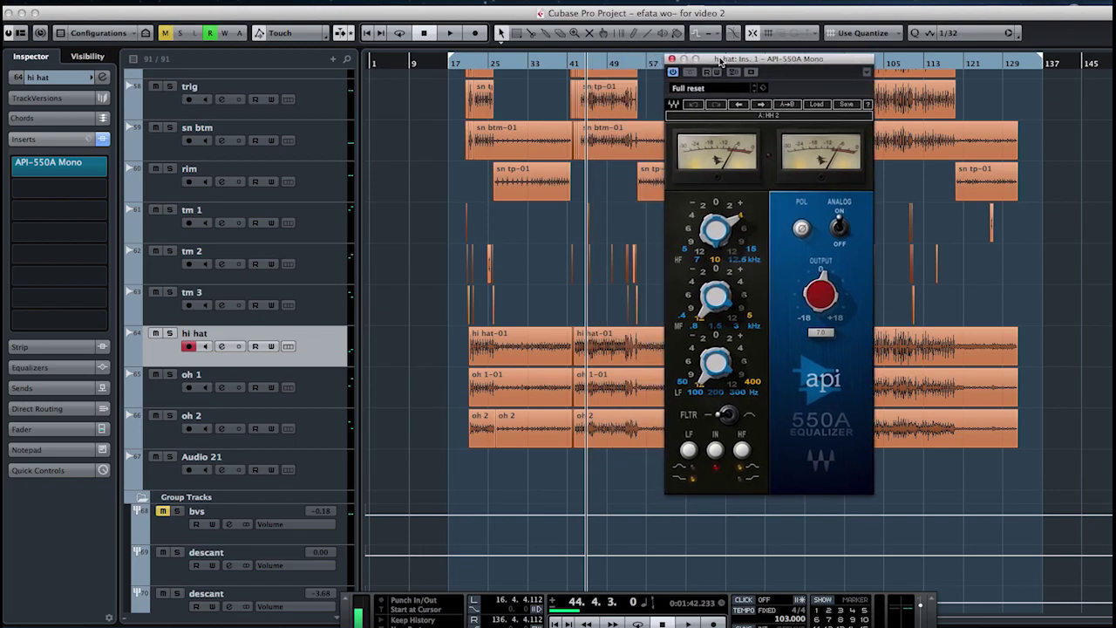
{"action": "left_click", "coordinate": [169, 333]}
{"action": "double_click", "coordinate": [589, 68]}
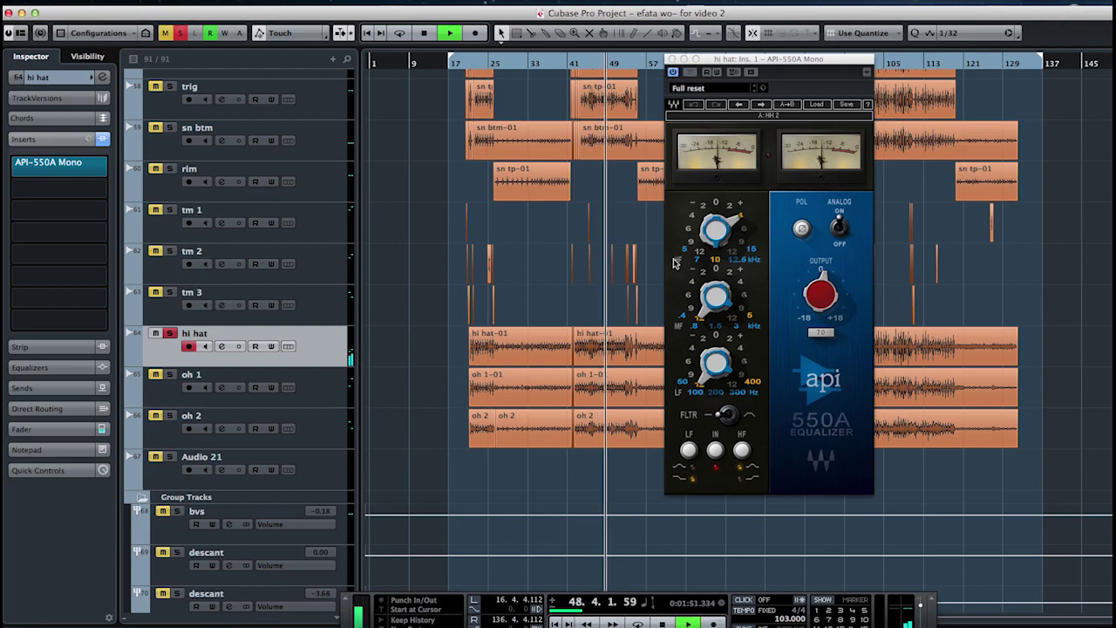
{"action": "left_click", "coordinate": [671, 59]}
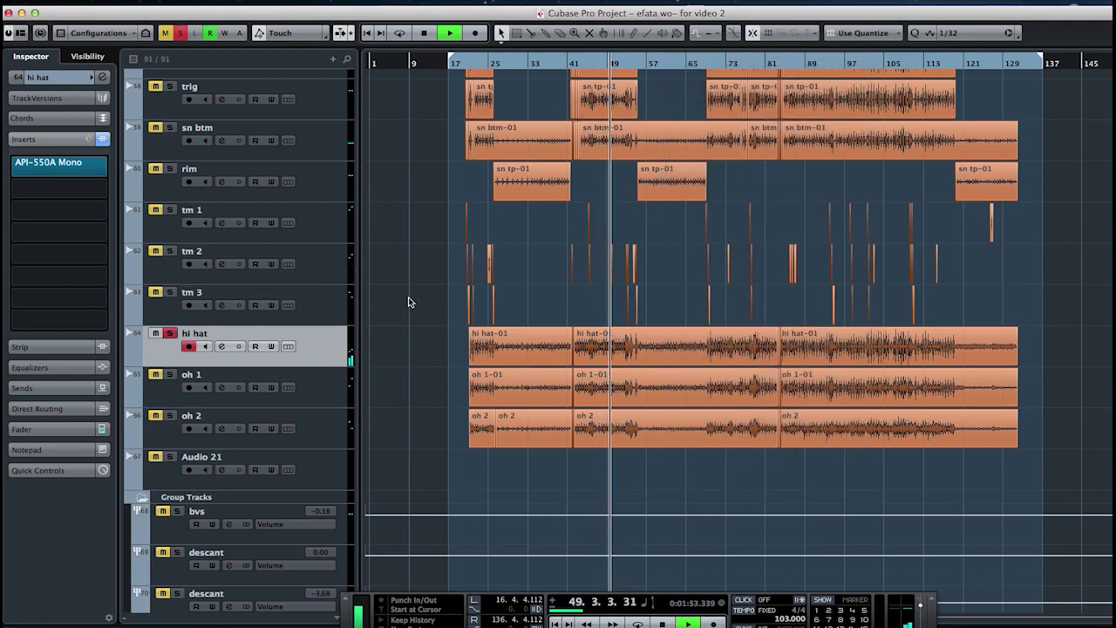
{"action": "key", "text": "space"}
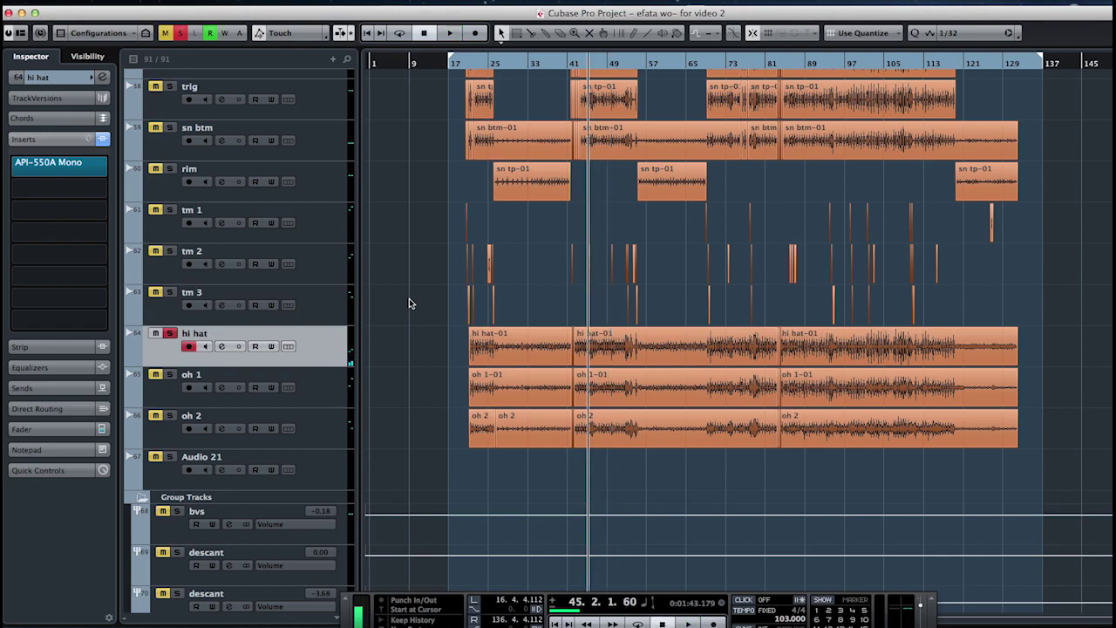
{"action": "left_click", "coordinate": [170, 332]}
Step: Audition oh 1 and oh 2 soloed together from bar 47, and clear both solos
{"action": "left_click", "coordinate": [169, 376]}
{"action": "left_click", "coordinate": [171, 417]}
{"action": "left_click", "coordinate": [320, 394]}
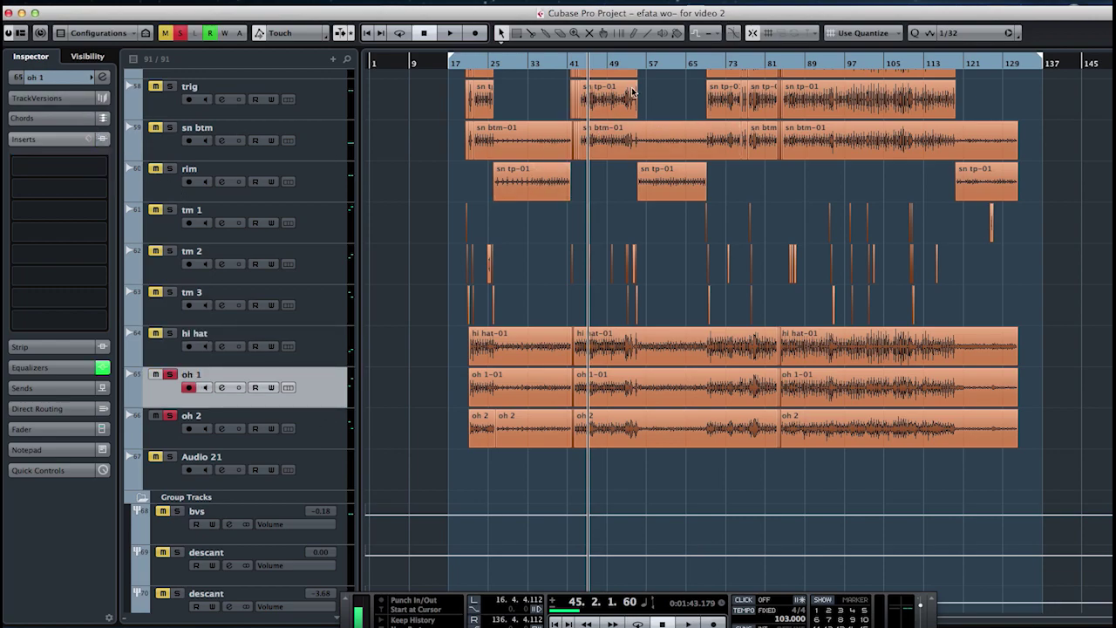
{"action": "left_click", "coordinate": [598, 68]}
{"action": "key", "text": "space"}
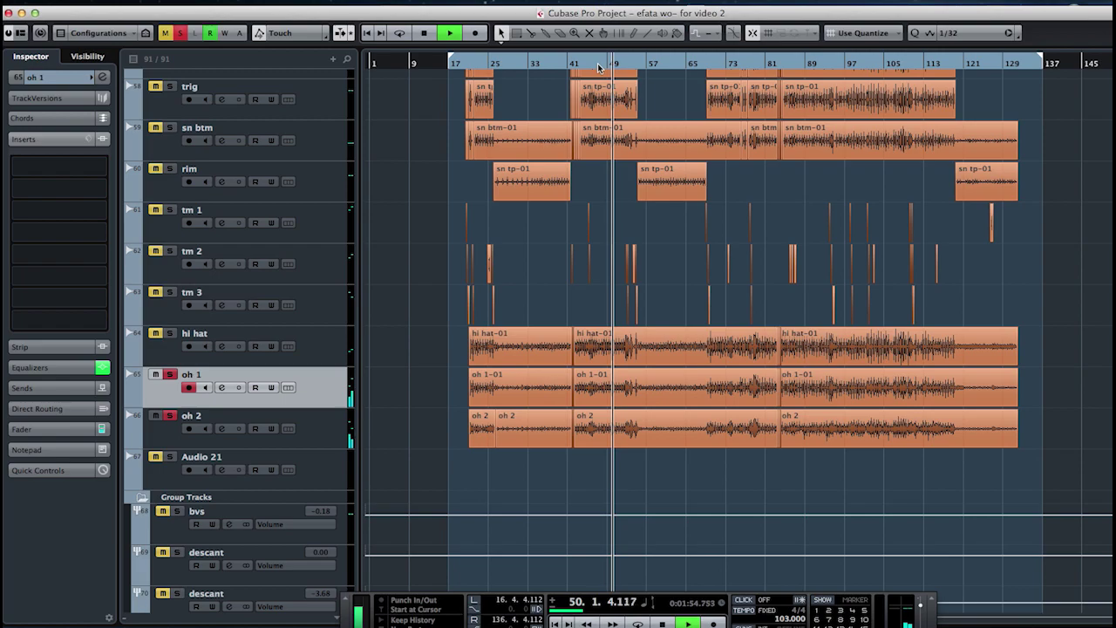
{"action": "key", "text": "space"}
{"action": "left_click", "coordinate": [170, 374]}
{"action": "left_click", "coordinate": [170, 416]}
Step: Look through the group tracks and FX channels, from the bvs group down to the TrueVerb channel
{"action": "scroll", "coordinate": [388, 342], "scroll_direction": "up", "scroll_amount": 2}
{"action": "scroll", "coordinate": [388, 343], "scroll_direction": "down", "scroll_amount": 10}
{"action": "scroll", "coordinate": [388, 342], "scroll_direction": "up", "scroll_amount": 1}
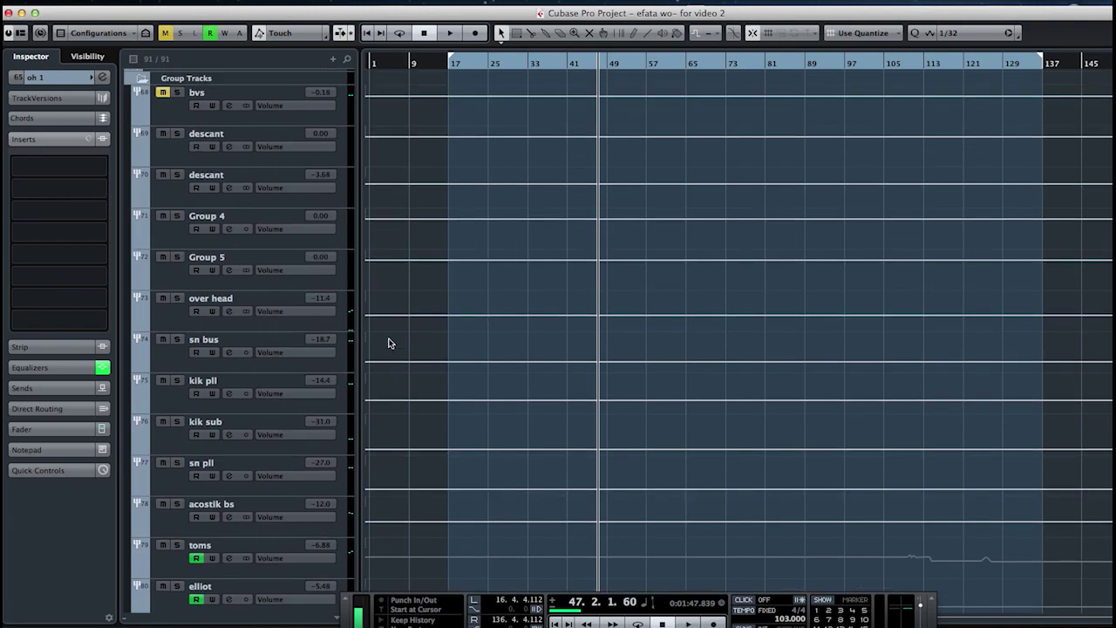
{"action": "scroll", "coordinate": [390, 343], "scroll_direction": "up", "scroll_amount": 3}
{"action": "scroll", "coordinate": [390, 342], "scroll_direction": "down", "scroll_amount": 7}
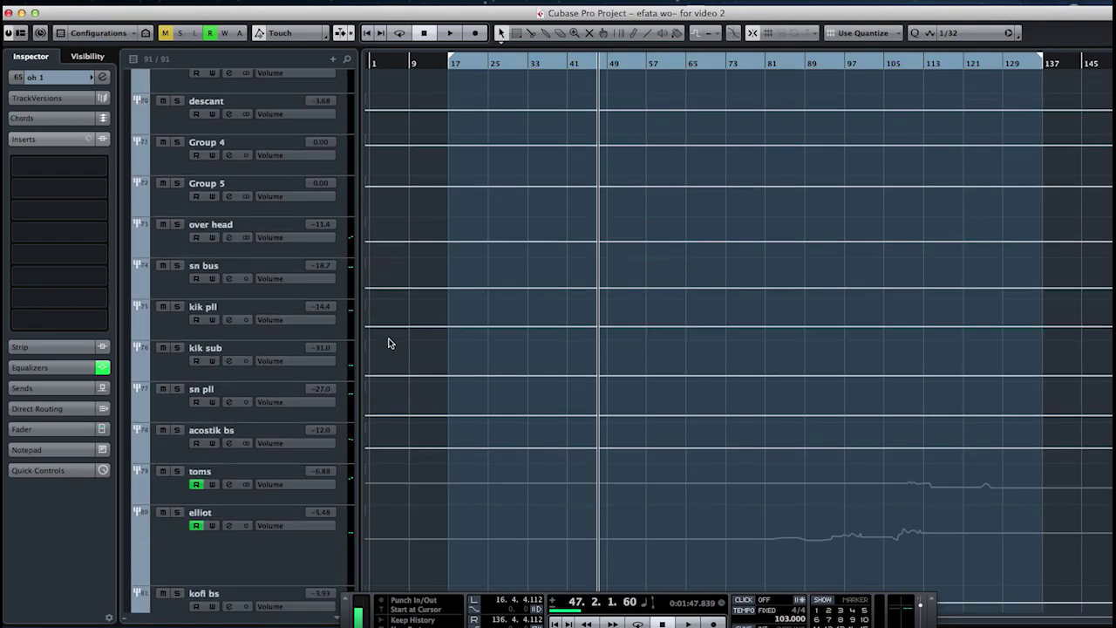
{"action": "scroll", "coordinate": [390, 343], "scroll_direction": "up", "scroll_amount": 2}
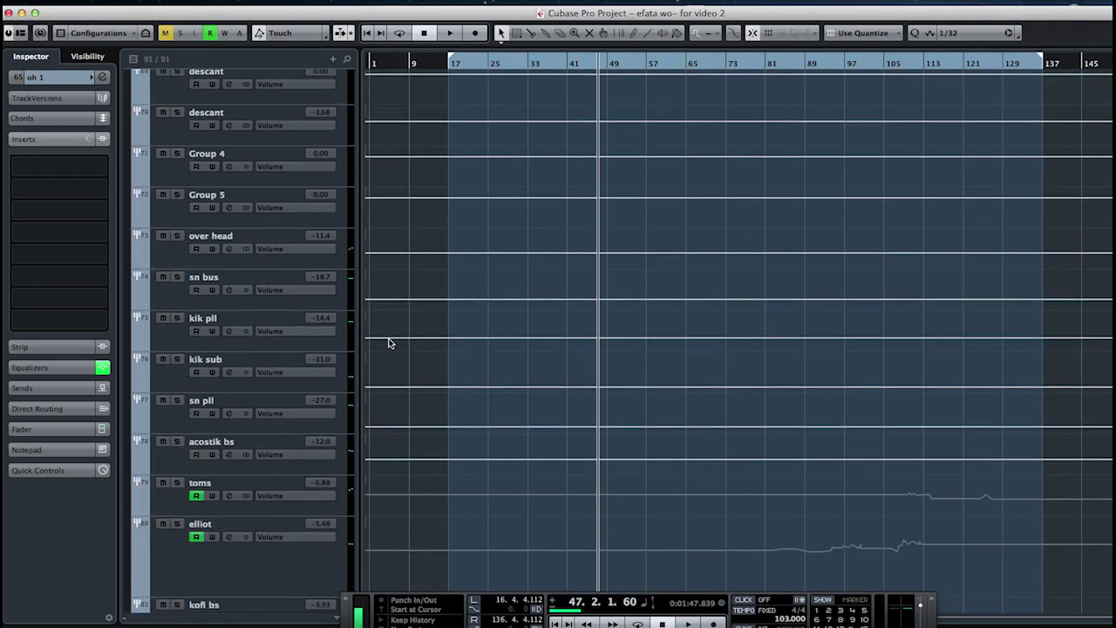
{"action": "scroll", "coordinate": [389, 343], "scroll_direction": "down", "scroll_amount": 6}
{"action": "scroll", "coordinate": [390, 342], "scroll_direction": "down", "scroll_amount": 8}
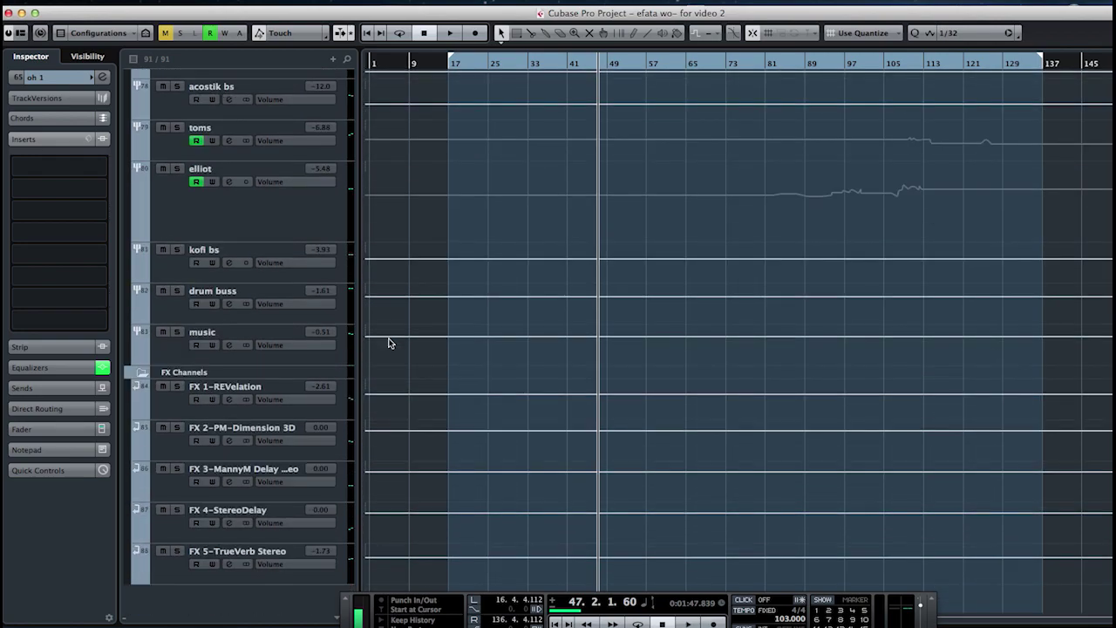
{"action": "scroll", "coordinate": [390, 343], "scroll_direction": "up", "scroll_amount": 7}
{"action": "scroll", "coordinate": [389, 343], "scroll_direction": "up", "scroll_amount": 6}
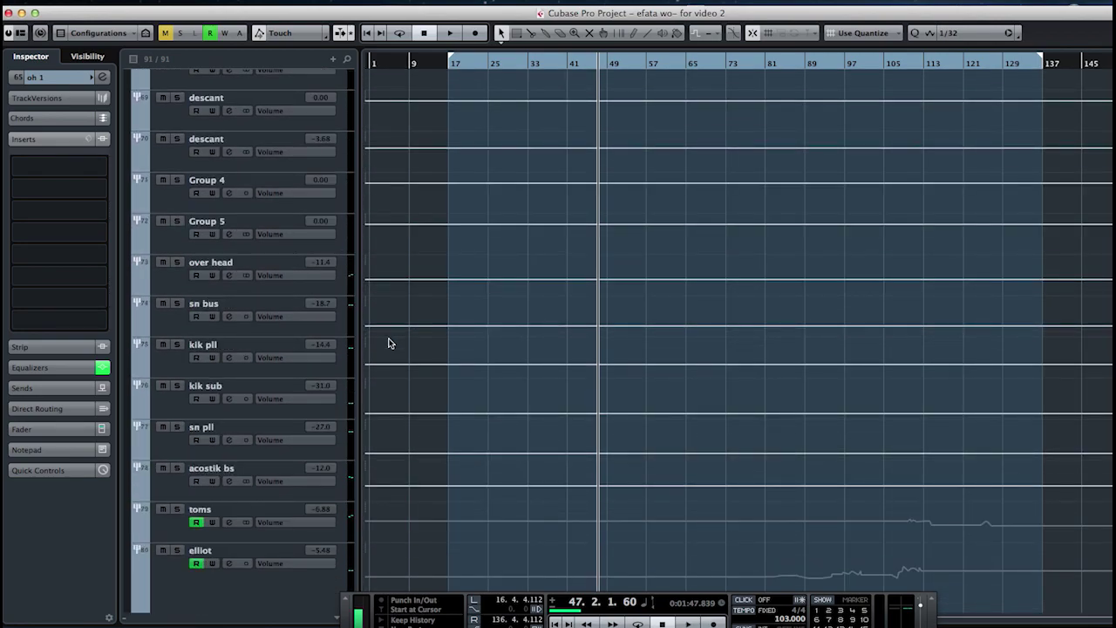
{"action": "scroll", "coordinate": [390, 343], "scroll_direction": "up", "scroll_amount": 2}
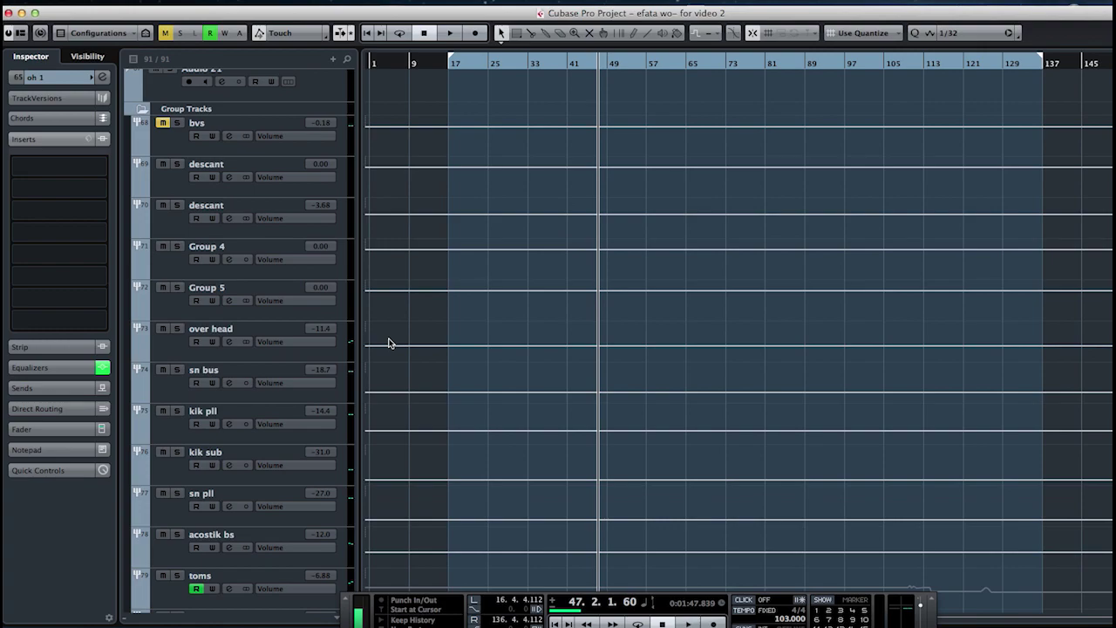
{"action": "scroll", "coordinate": [390, 343], "scroll_direction": "down", "scroll_amount": 1}
{"action": "scroll", "coordinate": [390, 343], "scroll_direction": "up", "scroll_amount": 2}
{"action": "scroll", "coordinate": [389, 342], "scroll_direction": "down", "scroll_amount": 5}
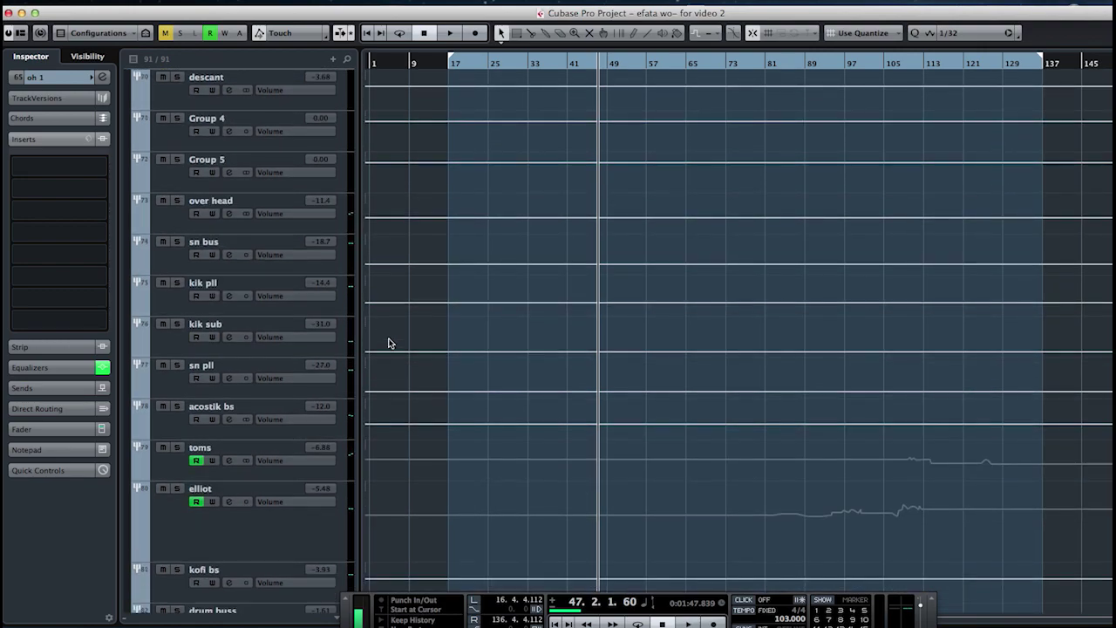
{"action": "scroll", "coordinate": [390, 343], "scroll_direction": "down", "scroll_amount": 4}
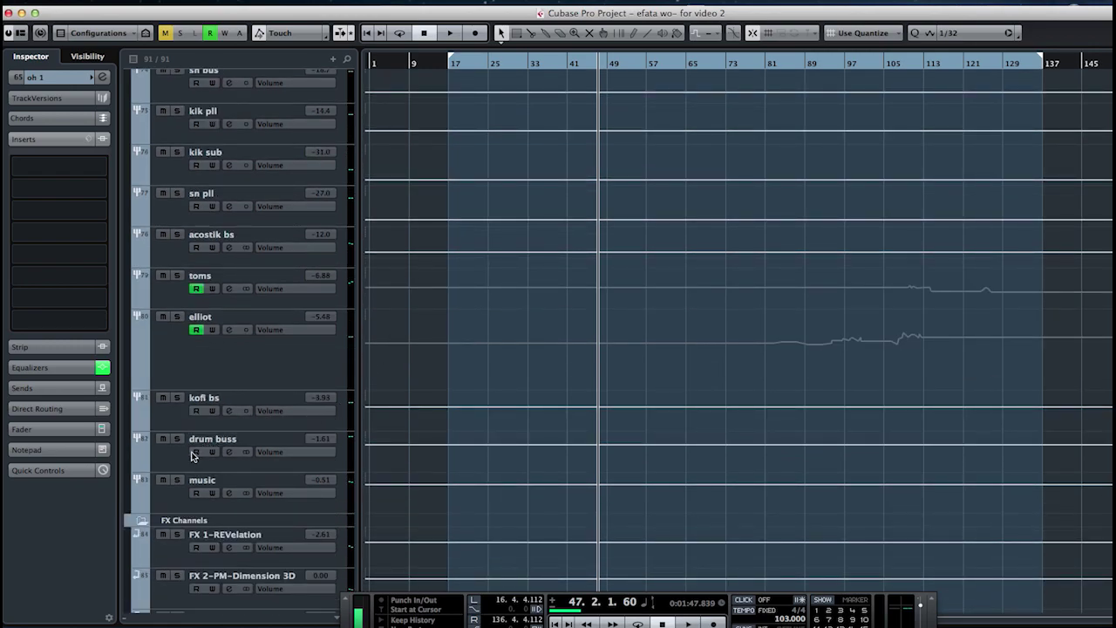
Step: Examine the SSLComp Stereo and UAD EL7 FATSO Jr inserts on the drum buss, and close both plug-ins
{"action": "left_click", "coordinate": [180, 450]}
{"action": "left_click", "coordinate": [68, 196]}
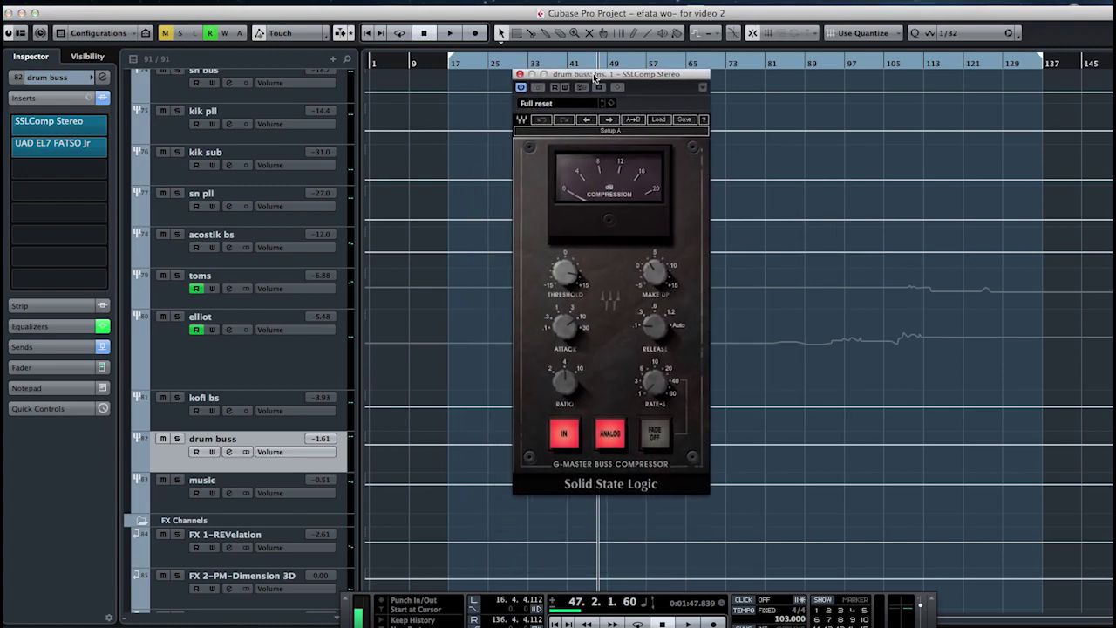
{"action": "left_click_drag", "start_coordinate": [593, 158], "coordinate": [599, 69]}
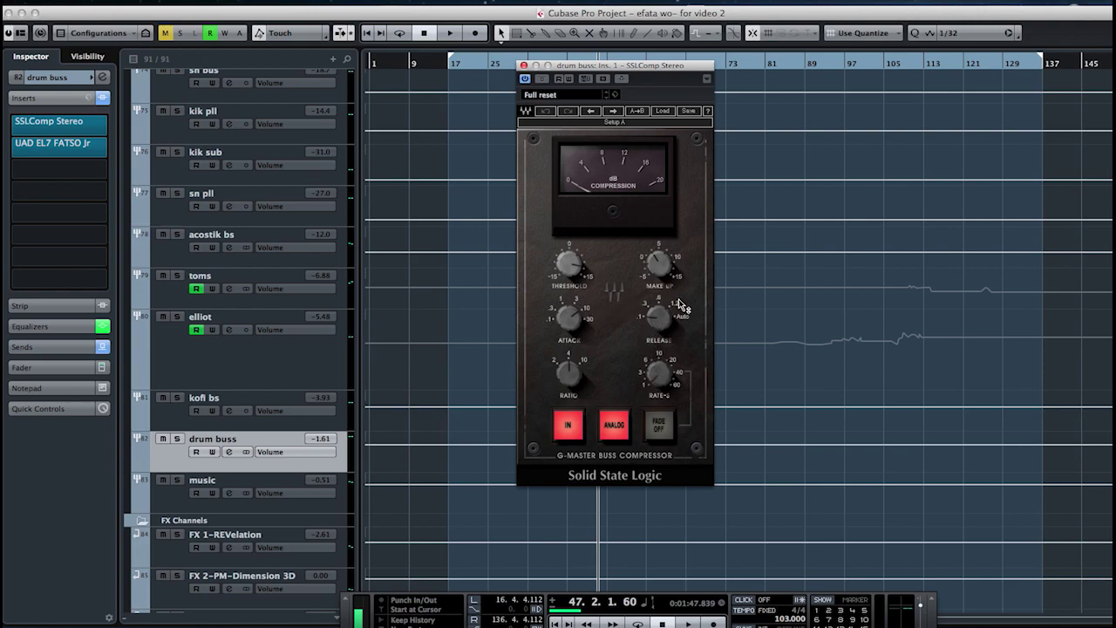
{"action": "mouse_move", "coordinate": [598, 316]}
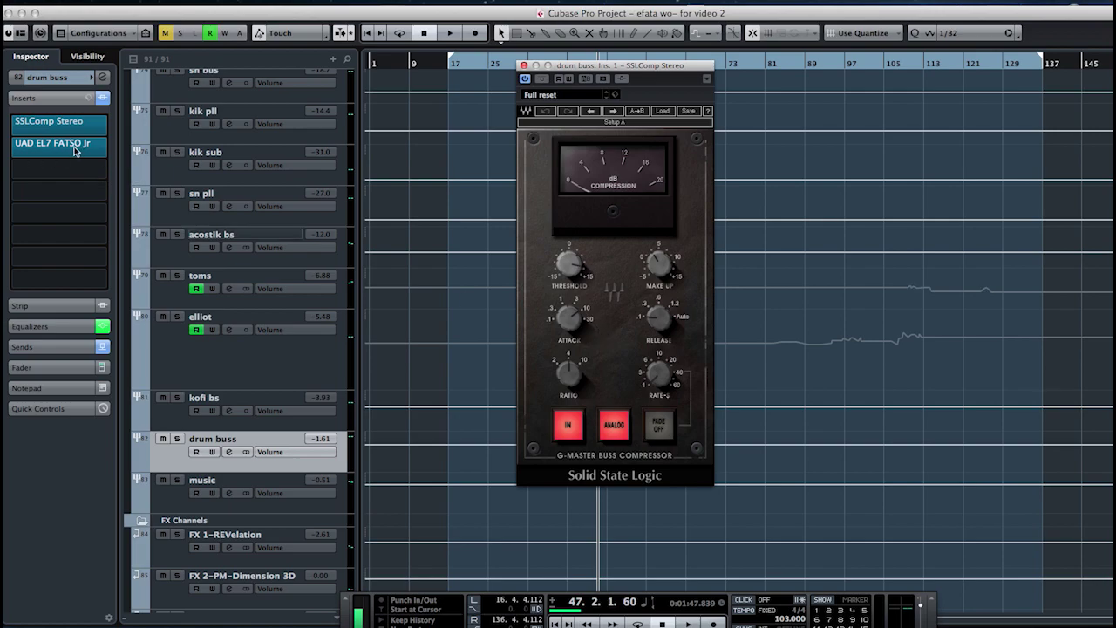
{"action": "left_click", "coordinate": [67, 150]}
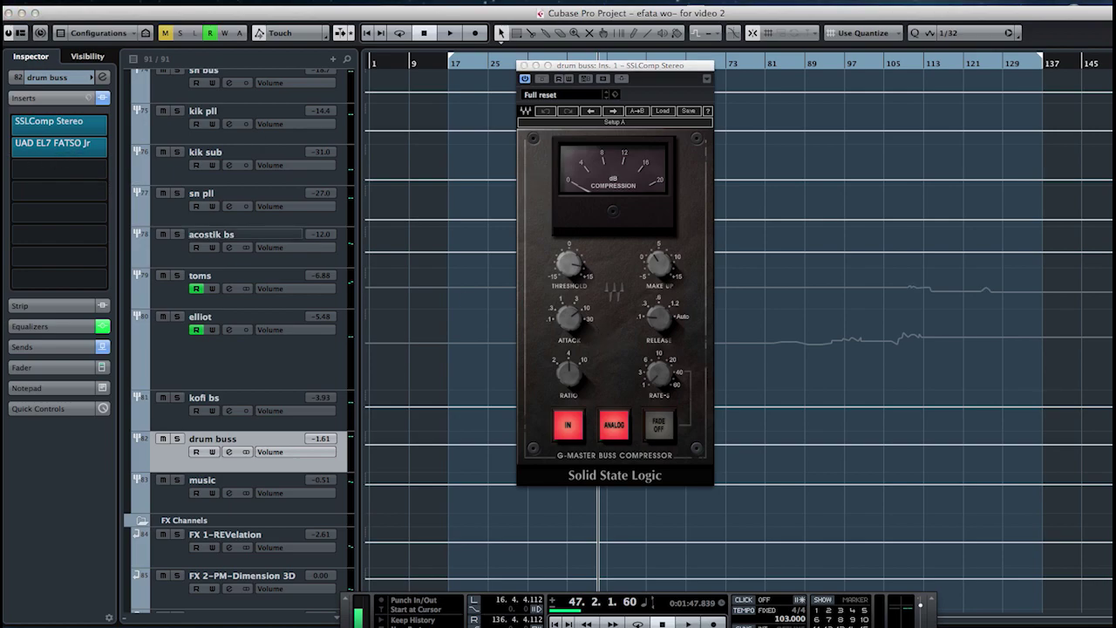
{"action": "left_click_drag", "start_coordinate": [319, 118], "coordinate": [424, 183]}
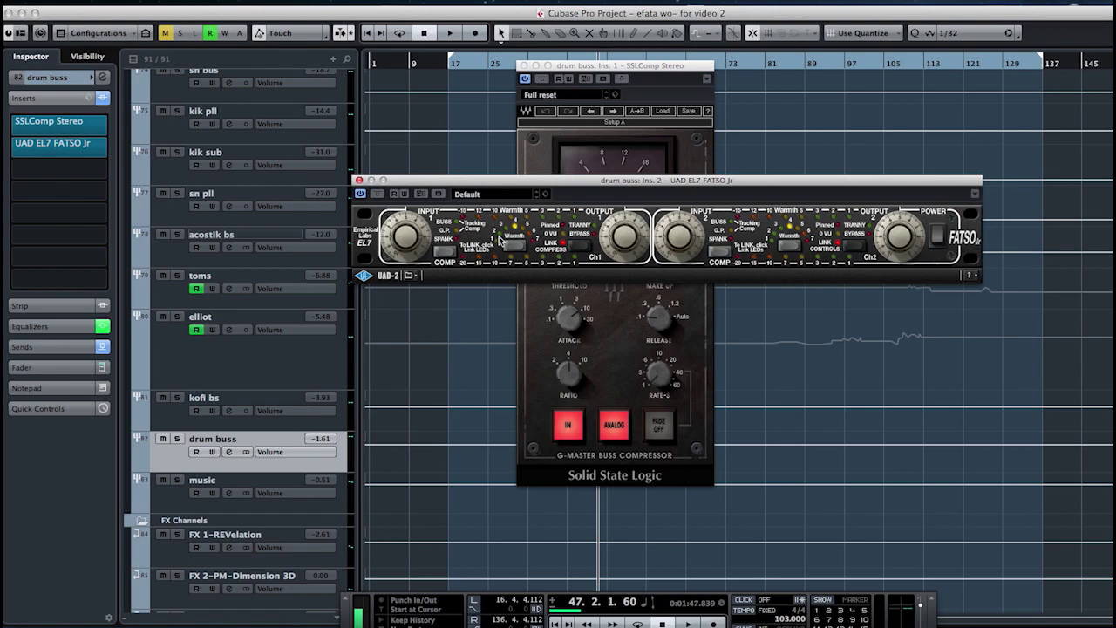
{"action": "left_click", "coordinate": [358, 180]}
{"action": "left_click", "coordinate": [523, 66]}
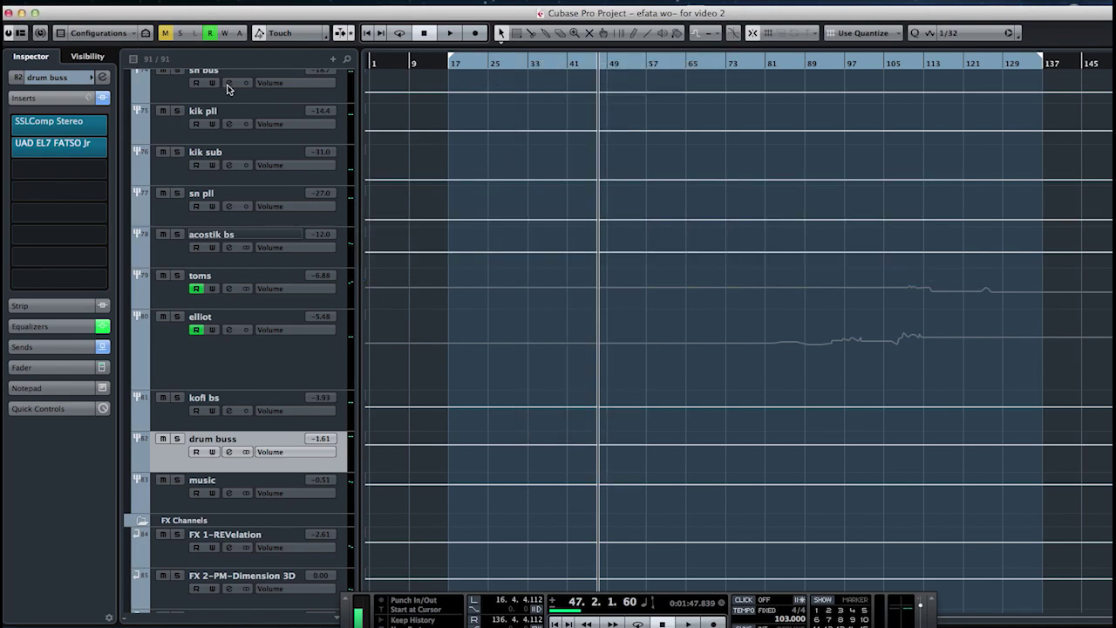
Step: Check the drum buss channel settings for its equalizer and its send to FX 5-TrueVerb Stereo
{"action": "left_click", "coordinate": [102, 77]}
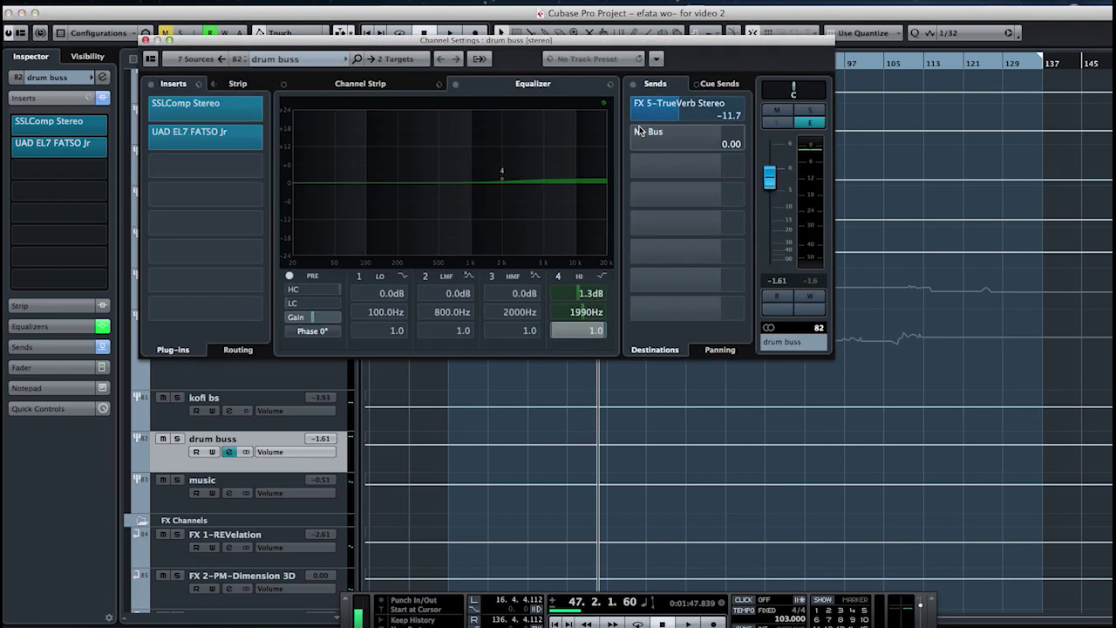
{"action": "mouse_move", "coordinate": [672, 118]}
{"action": "left_click", "coordinate": [146, 40]}
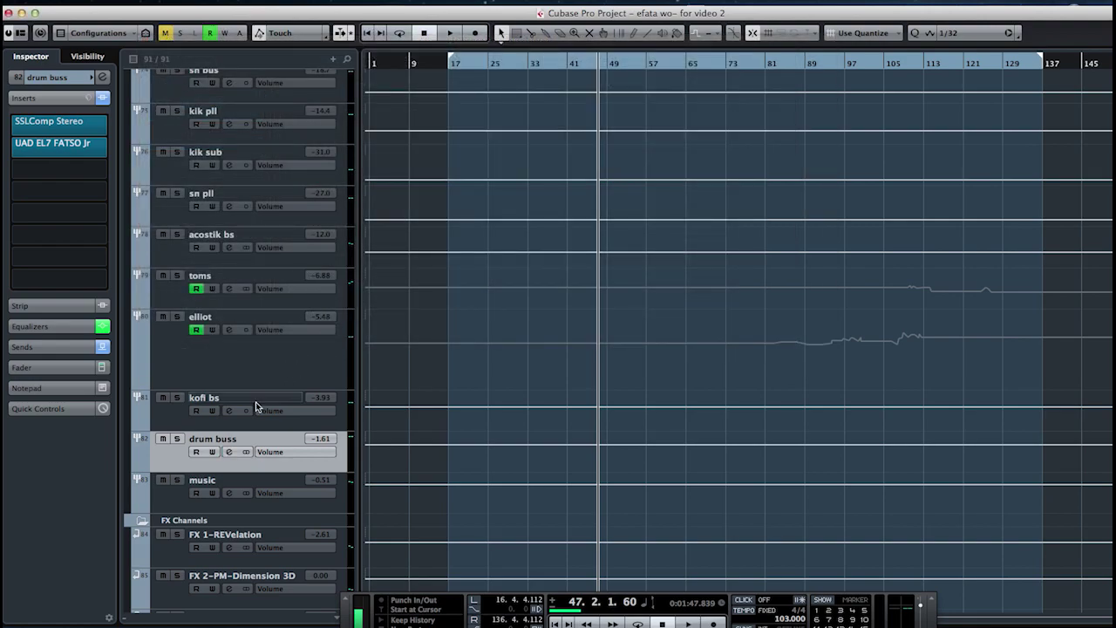
Step: Audition the drum buss in solo from bar 47, comparing it with the TrueVerb send bypassed and active, and clear the solo
{"action": "left_click", "coordinate": [177, 438]}
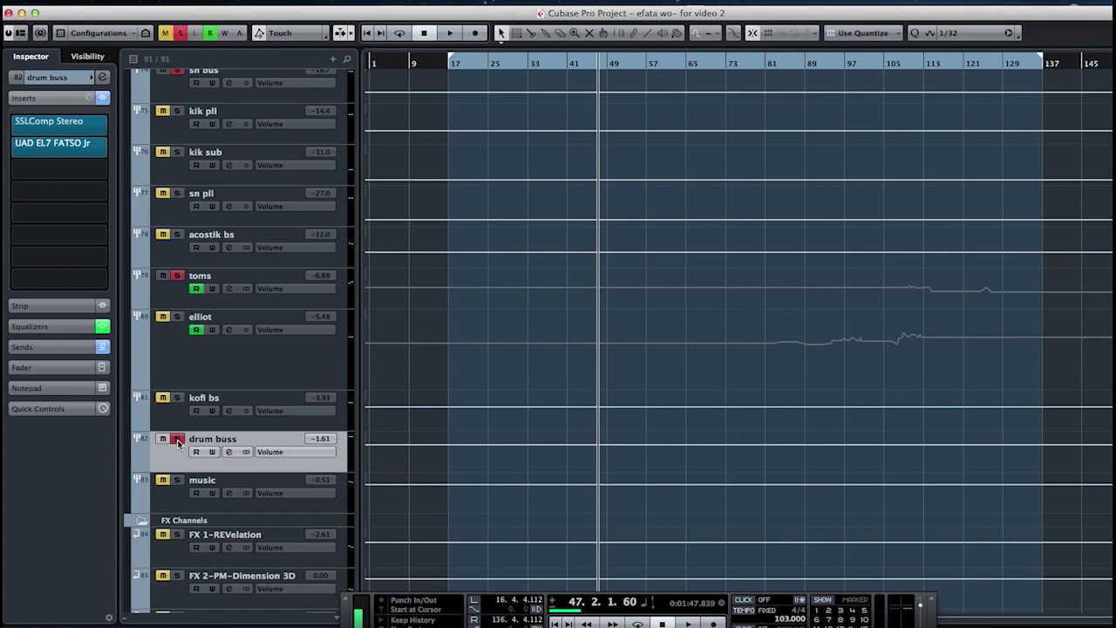
{"action": "key", "text": "space"}
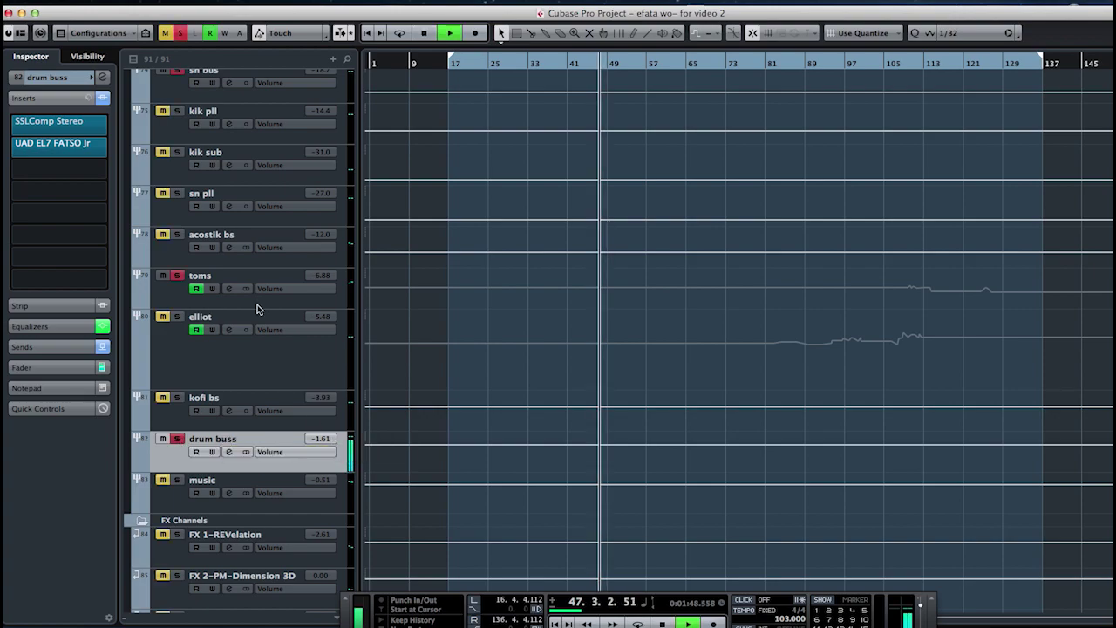
{"action": "key", "text": "e"}
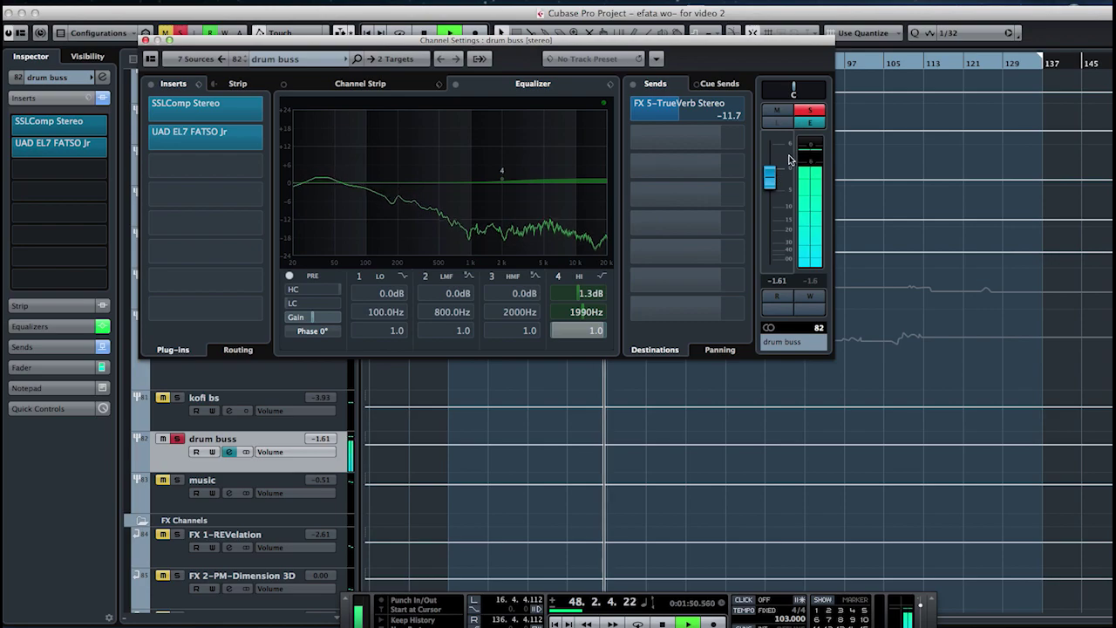
{"action": "left_click", "coordinate": [628, 109]}
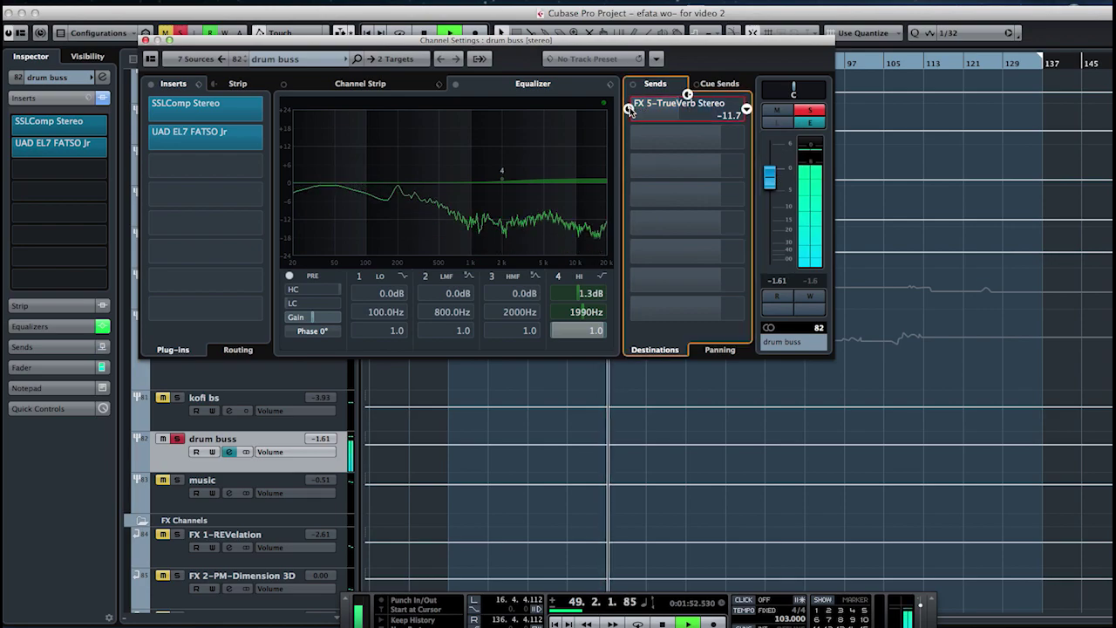
{"action": "left_click", "coordinate": [628, 109]}
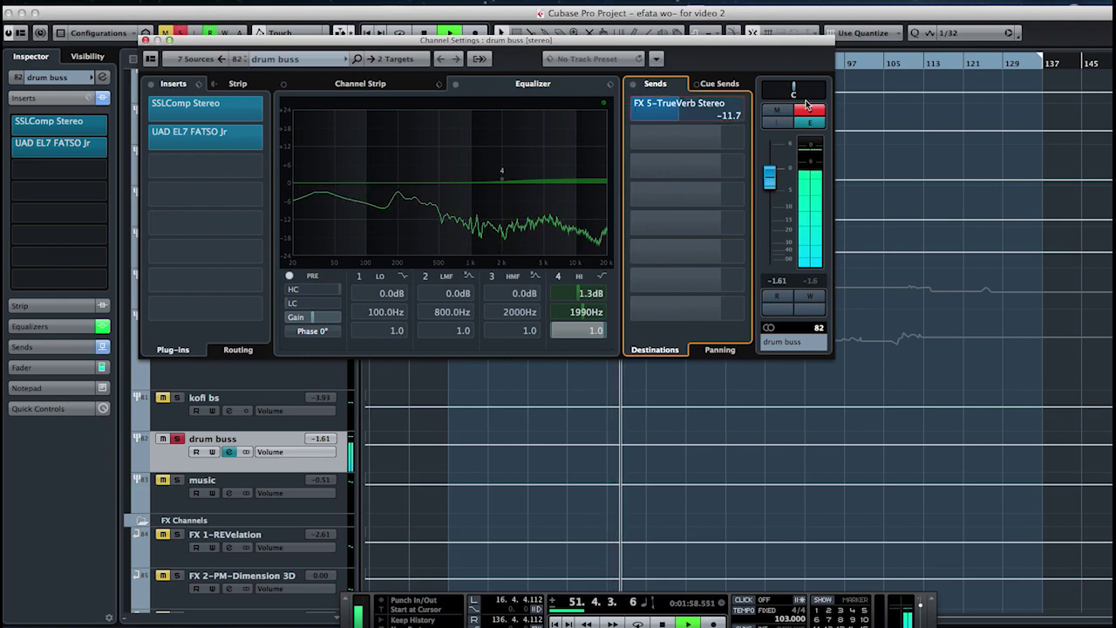
{"action": "key", "text": "space"}
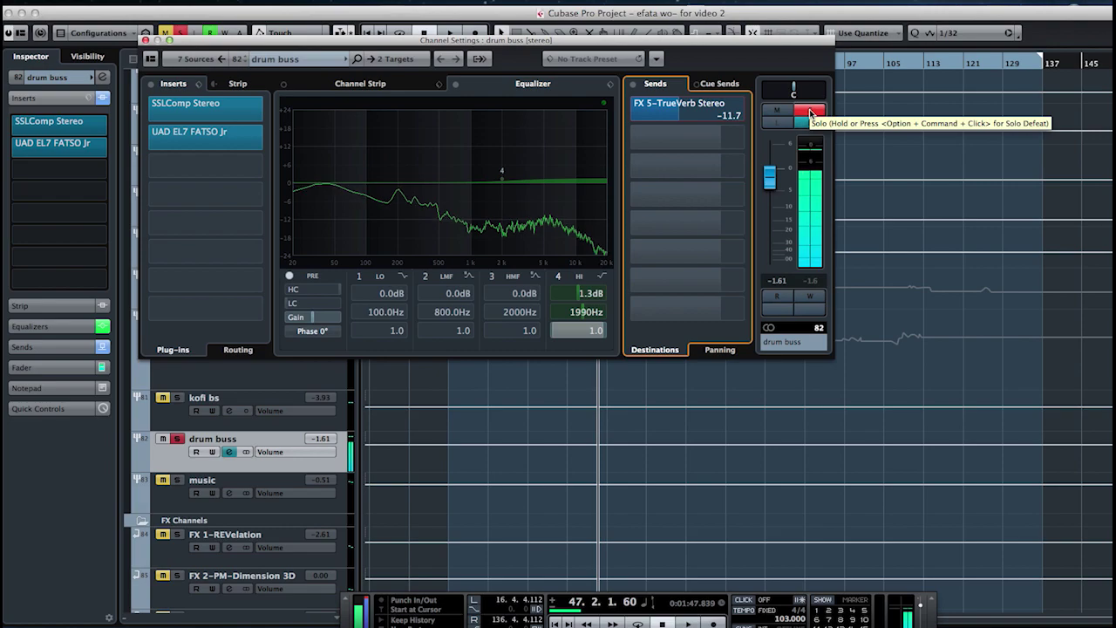
{"action": "left_click", "coordinate": [810, 112]}
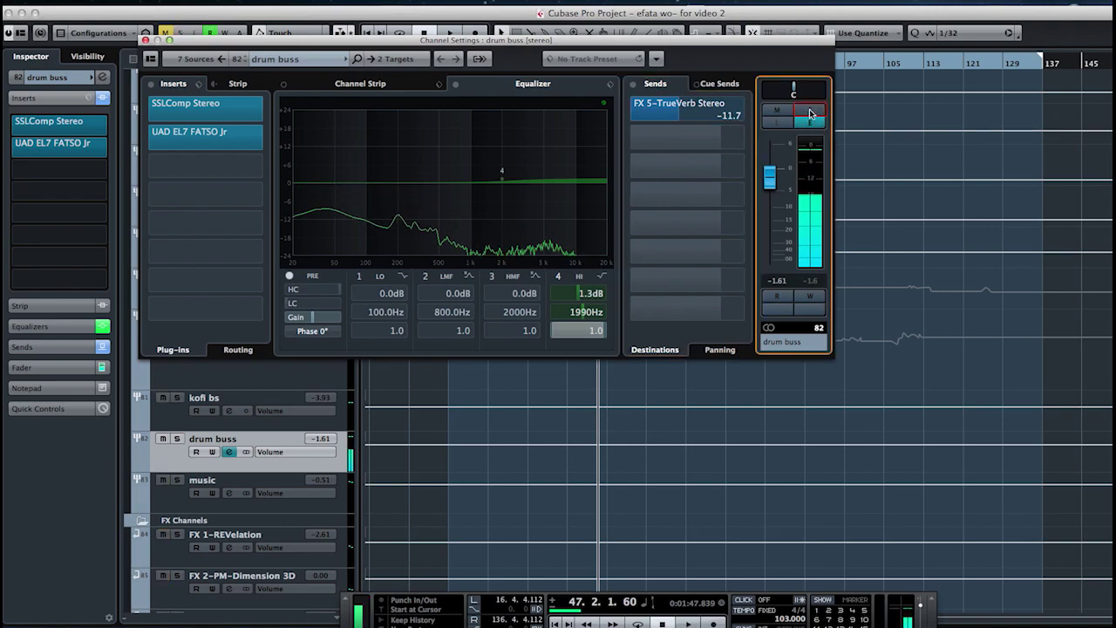
{"action": "left_click", "coordinate": [145, 39]}
Step: Audition the analogue track in solo from about bar 25, and clear its solo
{"action": "scroll", "coordinate": [660, 264], "scroll_direction": "up", "scroll_amount": 15}
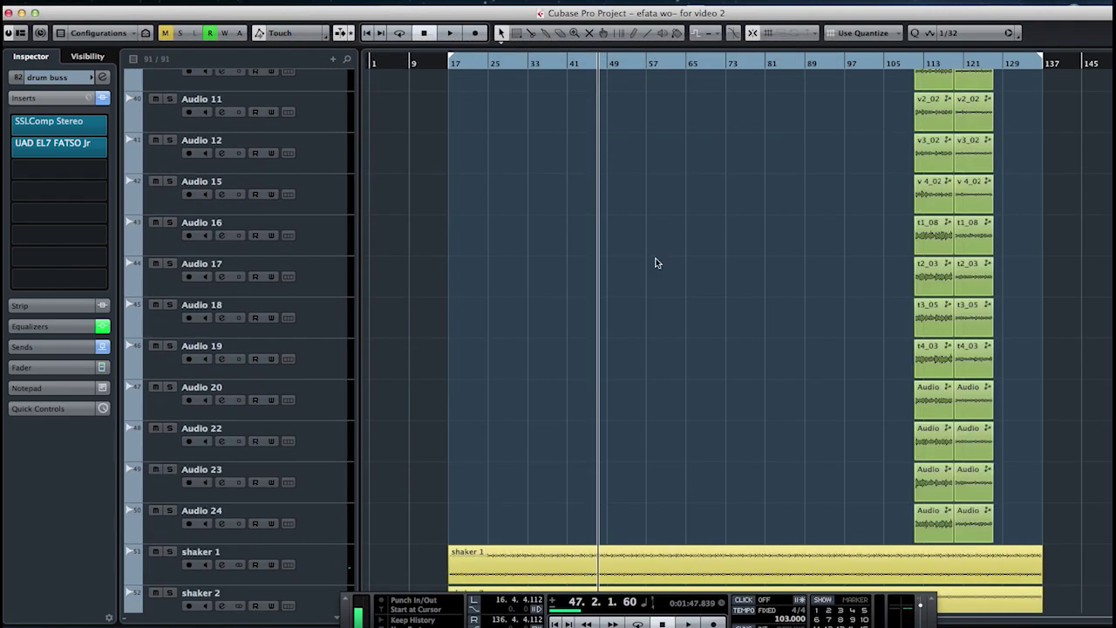
{"action": "scroll", "coordinate": [656, 263], "scroll_direction": "up", "scroll_amount": 20}
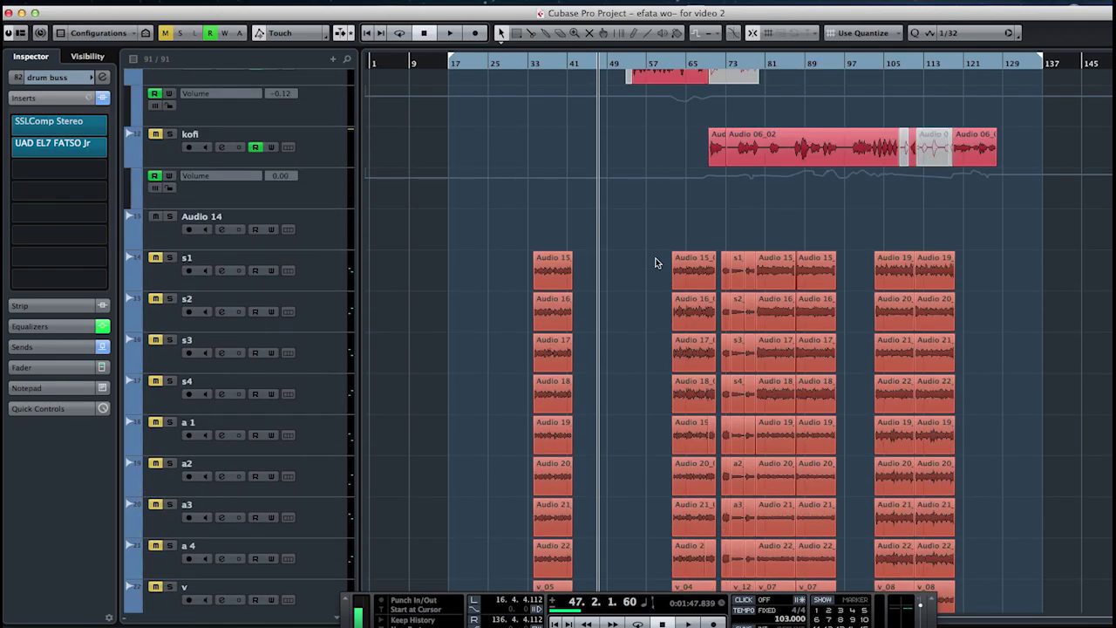
{"action": "scroll", "coordinate": [657, 263], "scroll_direction": "up", "scroll_amount": 5}
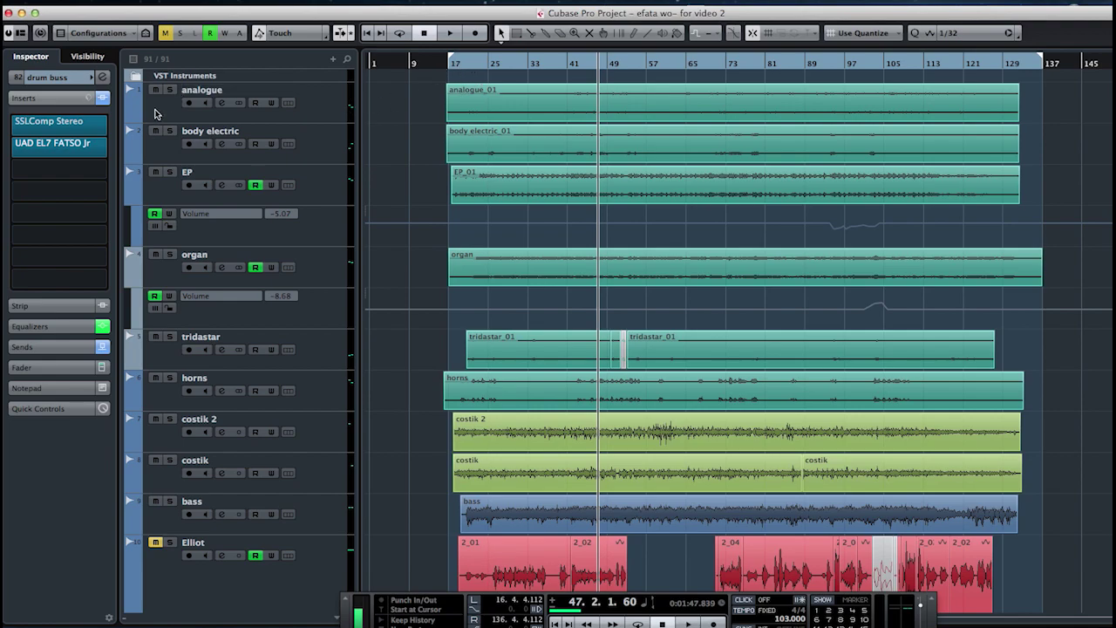
{"action": "left_click", "coordinate": [170, 91]}
{"action": "double_click", "coordinate": [492, 66]}
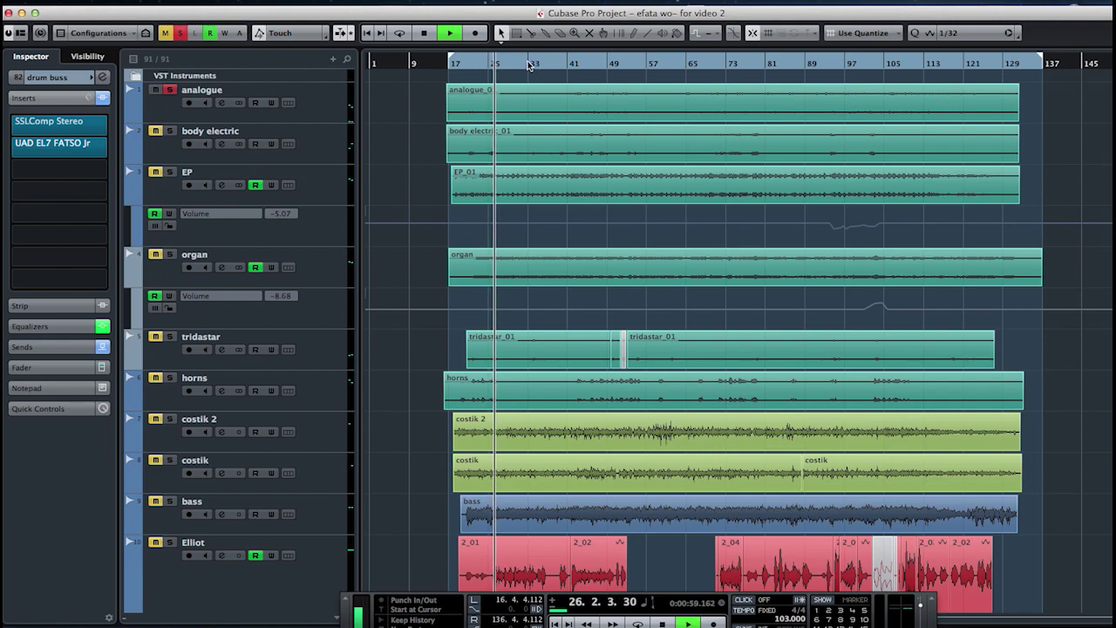
{"action": "left_click", "coordinate": [172, 90]}
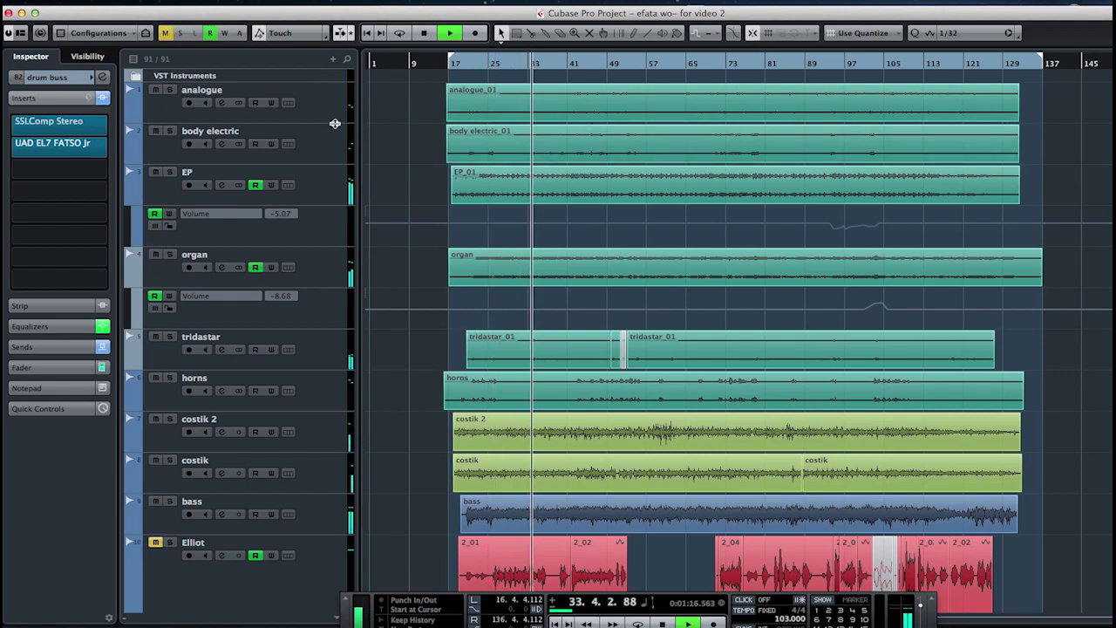
Step: Make the analogue track taller and move playback to about bar 19
{"action": "left_click_drag", "start_coordinate": [345, 123], "coordinate": [345, 154]}
{"action": "left_click", "coordinate": [460, 70]}
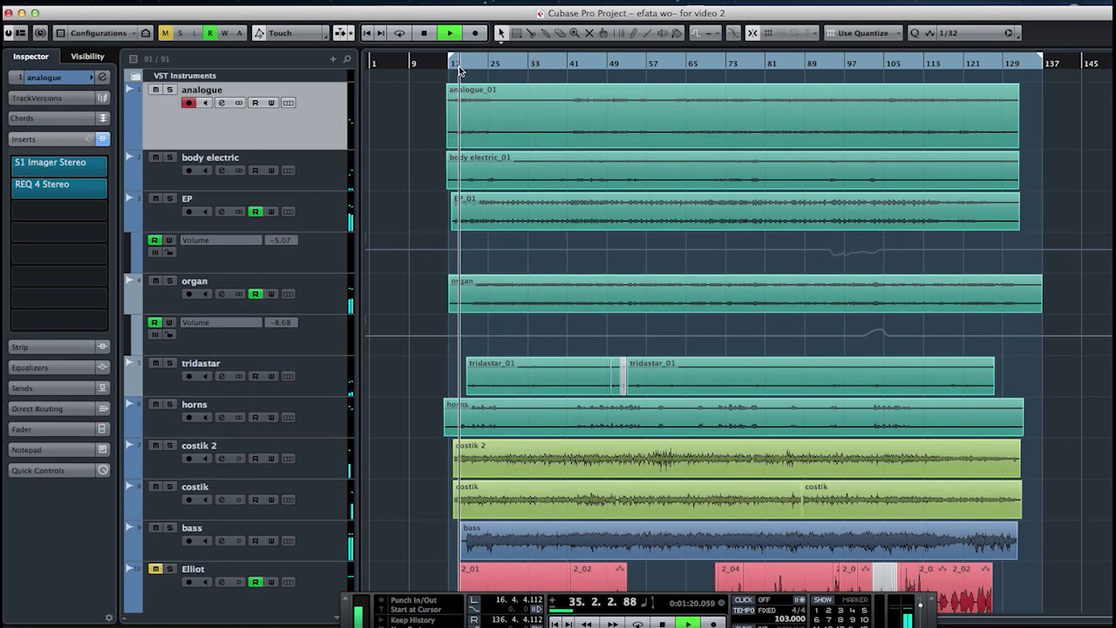
Step: Audition the analogue track in solo, and switch the solo to the body electric track from about bar 23
{"action": "left_click", "coordinate": [171, 91]}
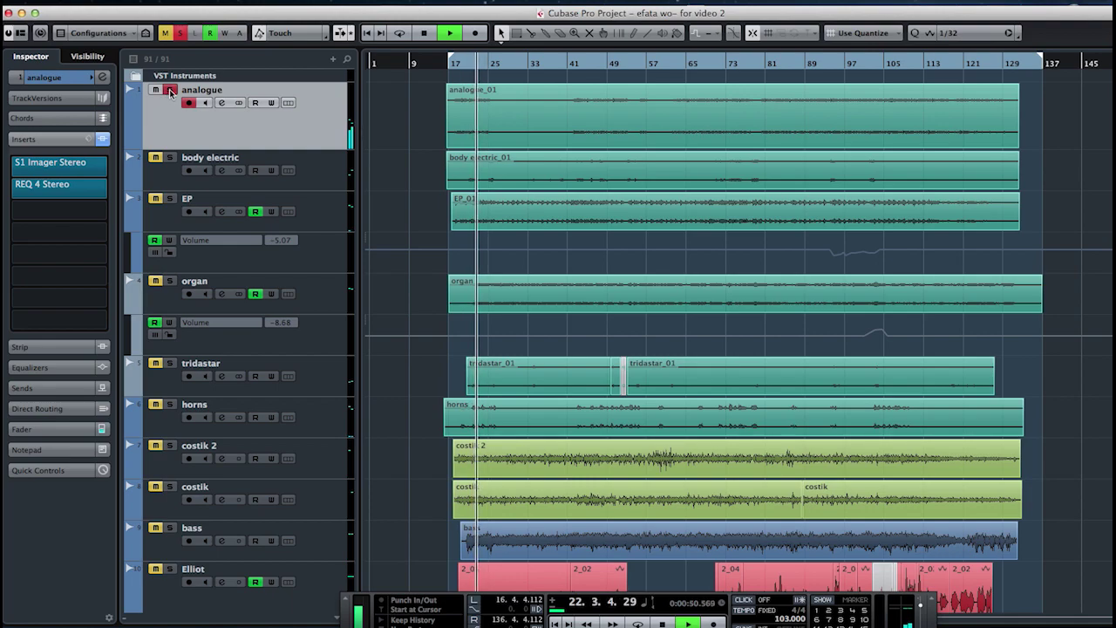
{"action": "left_click", "coordinate": [171, 91]}
{"action": "left_click", "coordinate": [169, 157]}
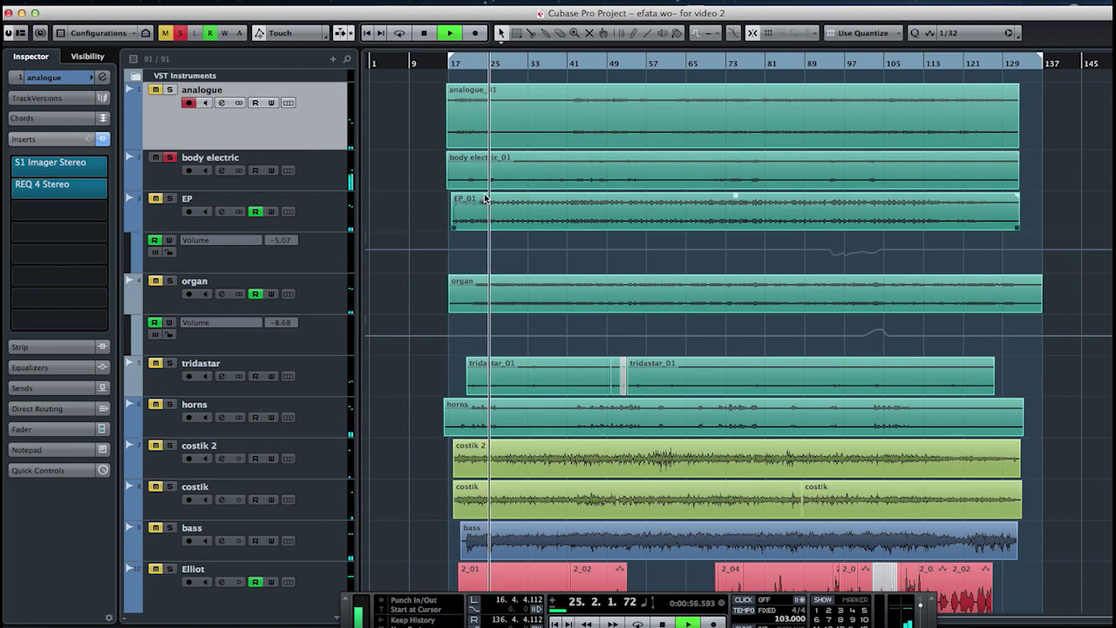
{"action": "key", "text": "space"}
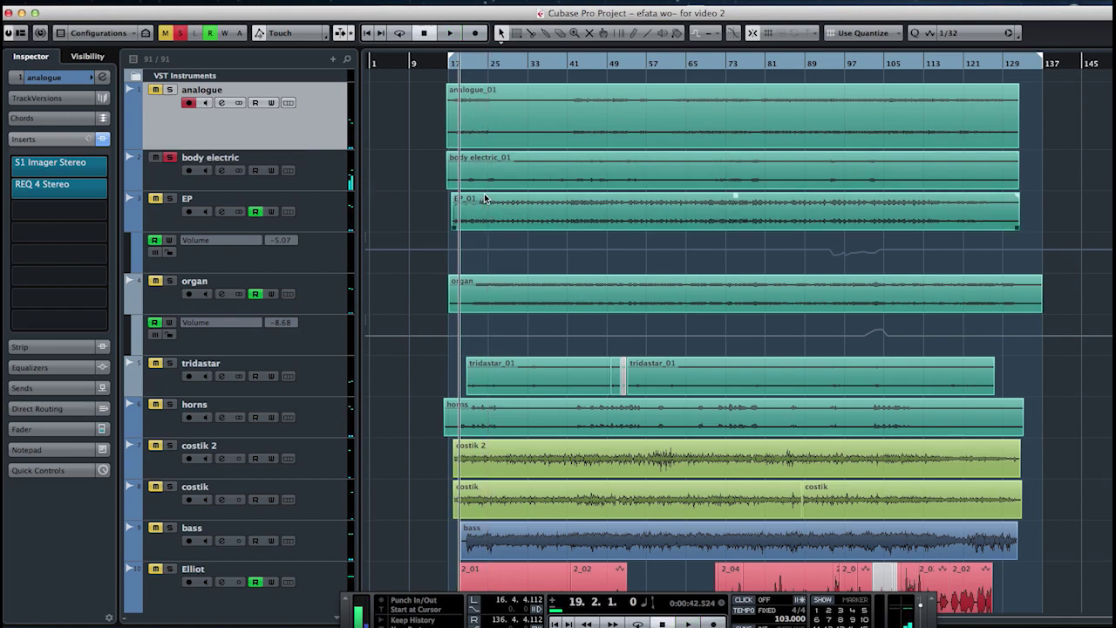
Step: Replay the soloed body electric track from about bar 21, and clear its solo
{"action": "left_click", "coordinate": [468, 64]}
{"action": "key", "text": "space"}
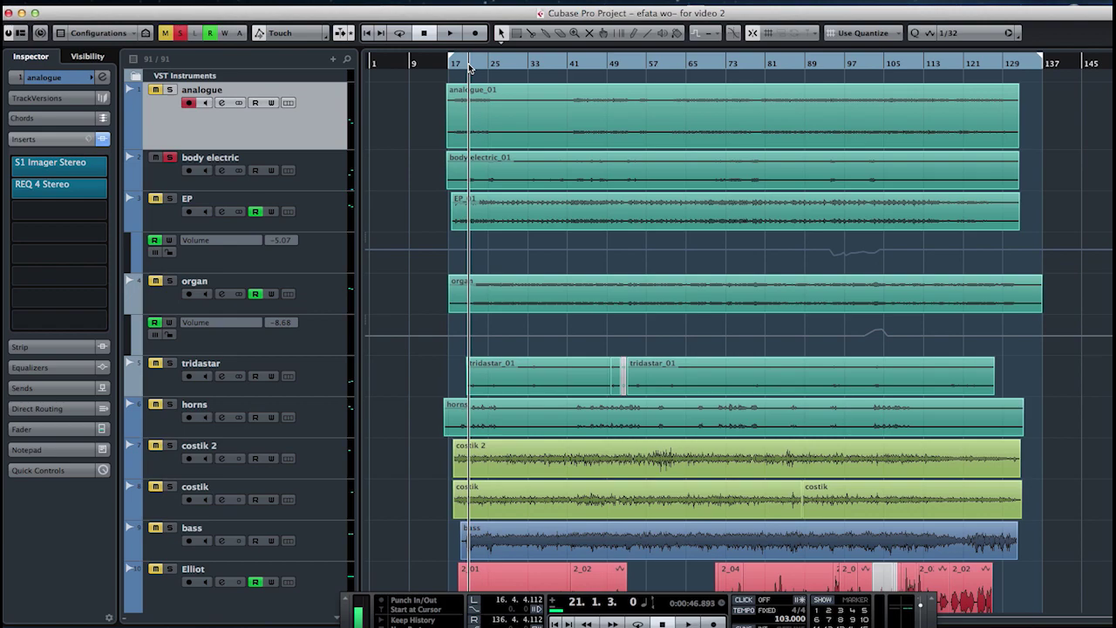
{"action": "key", "text": "space"}
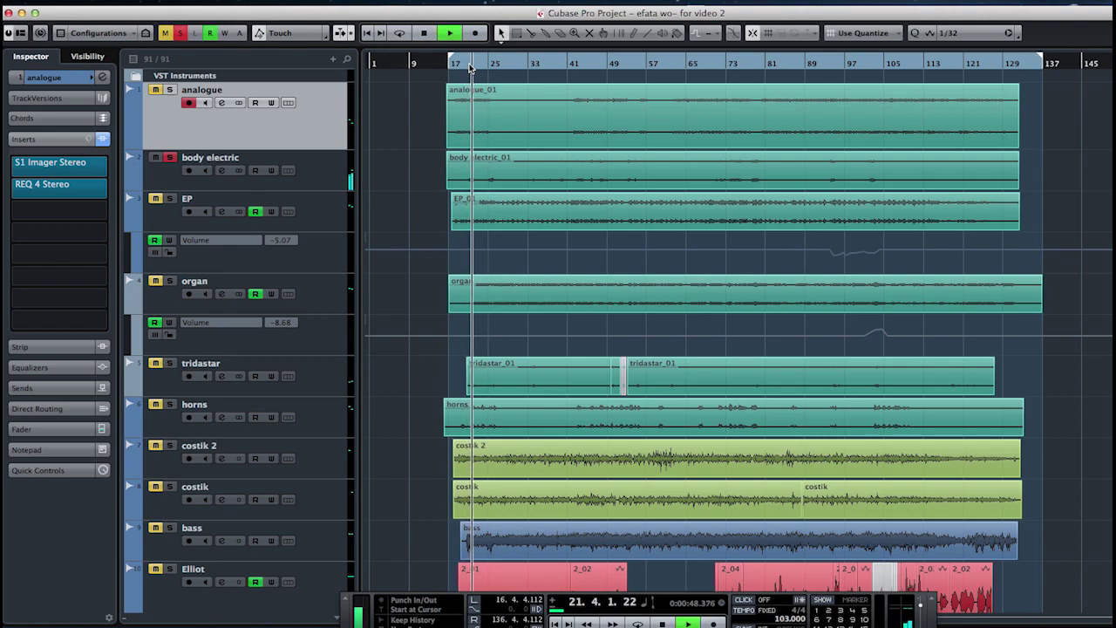
{"action": "key", "text": "space"}
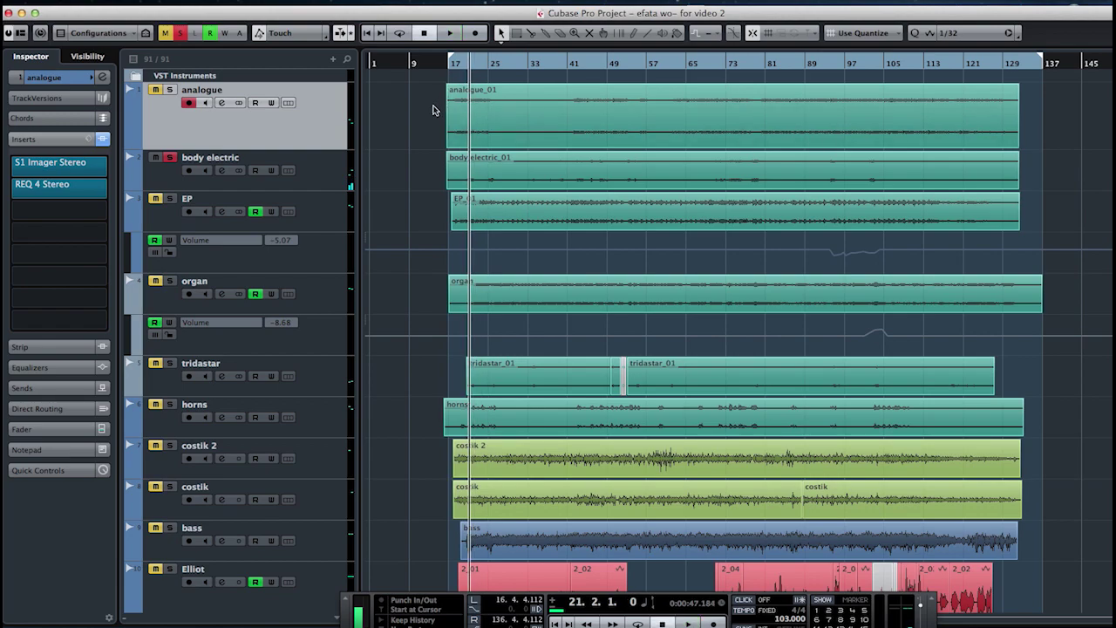
{"action": "left_click", "coordinate": [171, 163]}
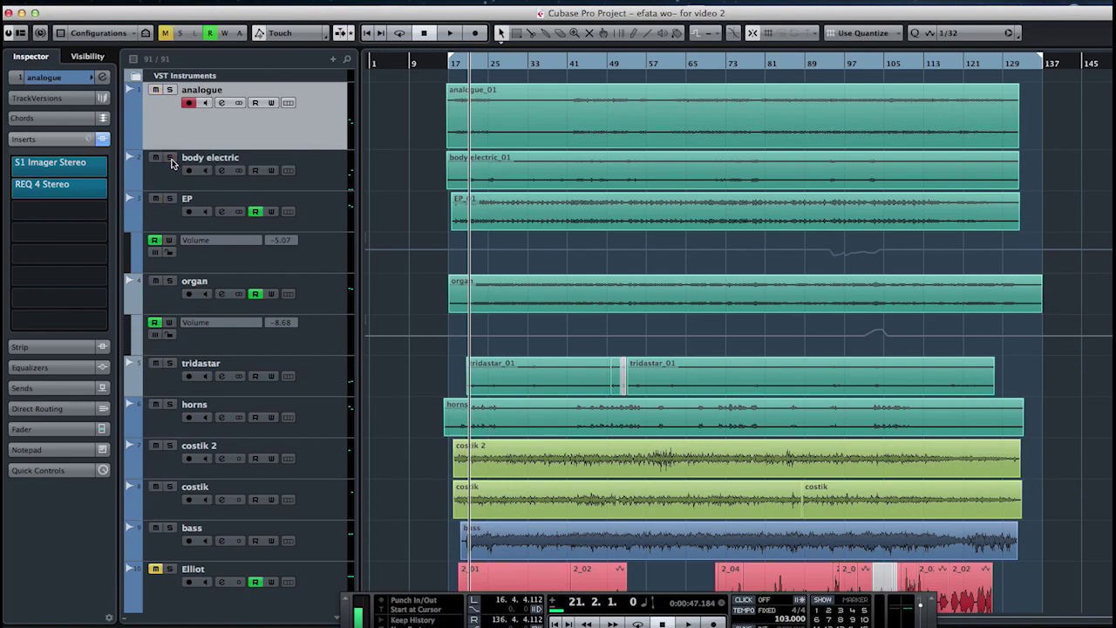
Step: Listen to the unsoloed mix from about bar 19, and stop playback
{"action": "left_click", "coordinate": [463, 65]}
{"action": "key", "text": "space"}
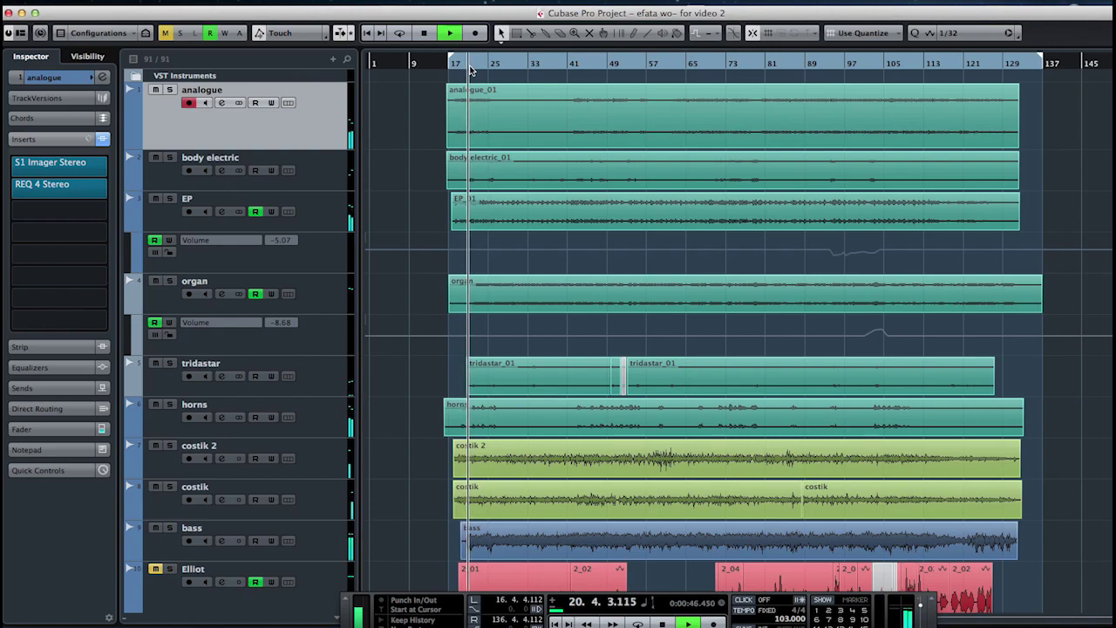
{"action": "left_click", "coordinate": [464, 109]}
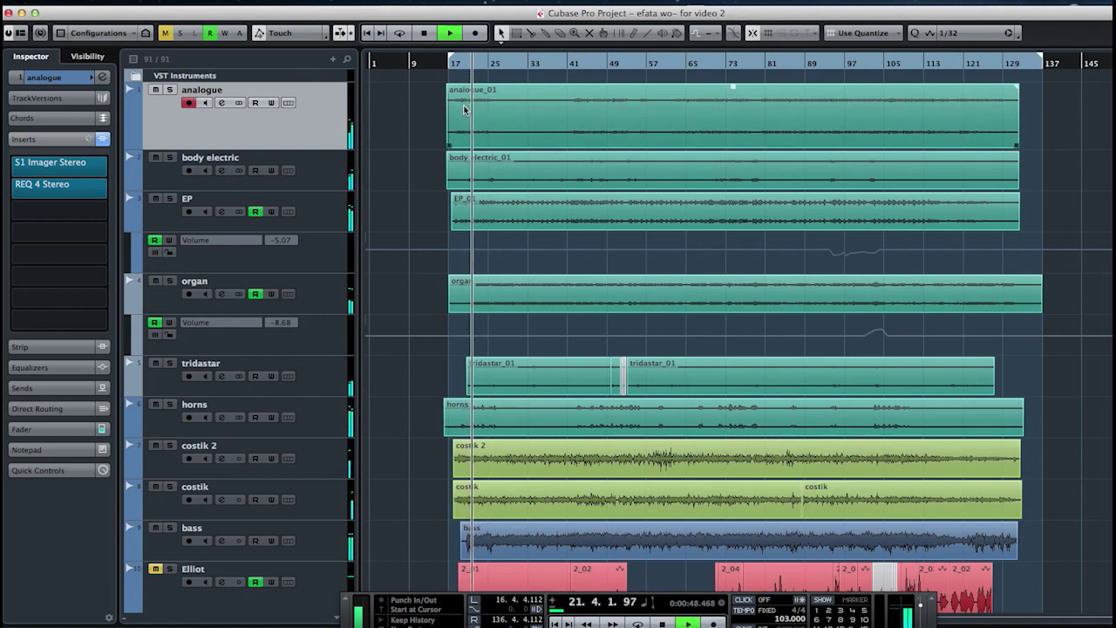
{"action": "key", "text": "space"}
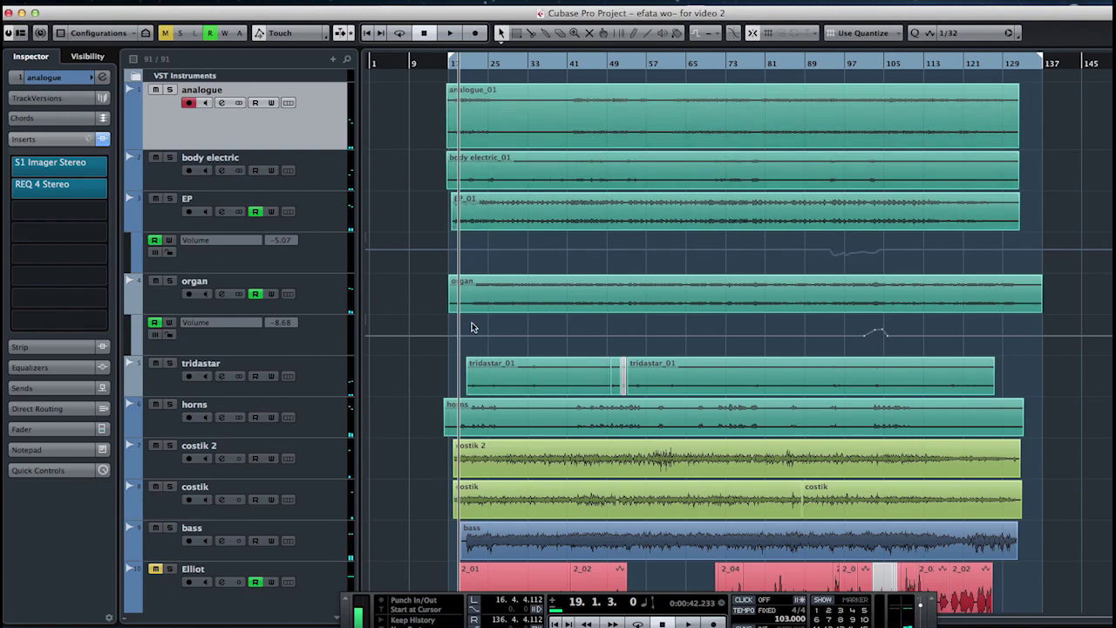
Step: Audition the EP track in solo from about bar 21
{"action": "left_click", "coordinate": [169, 200]}
{"action": "left_click", "coordinate": [169, 199]}
{"action": "left_click", "coordinate": [469, 62]}
{"action": "key", "text": "space"}
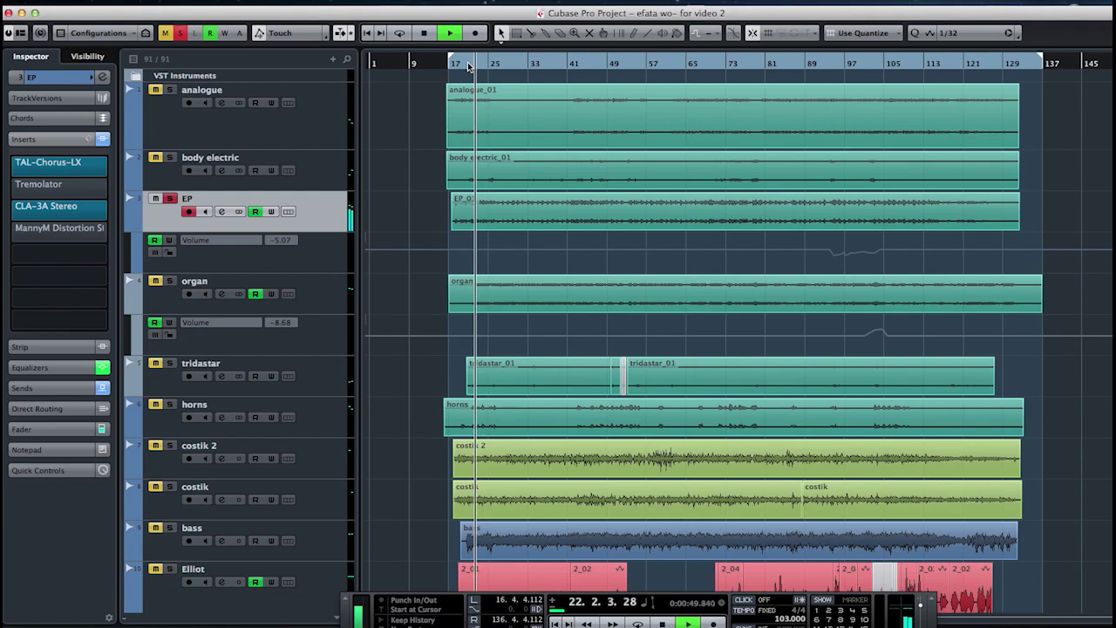
{"action": "key", "text": "space"}
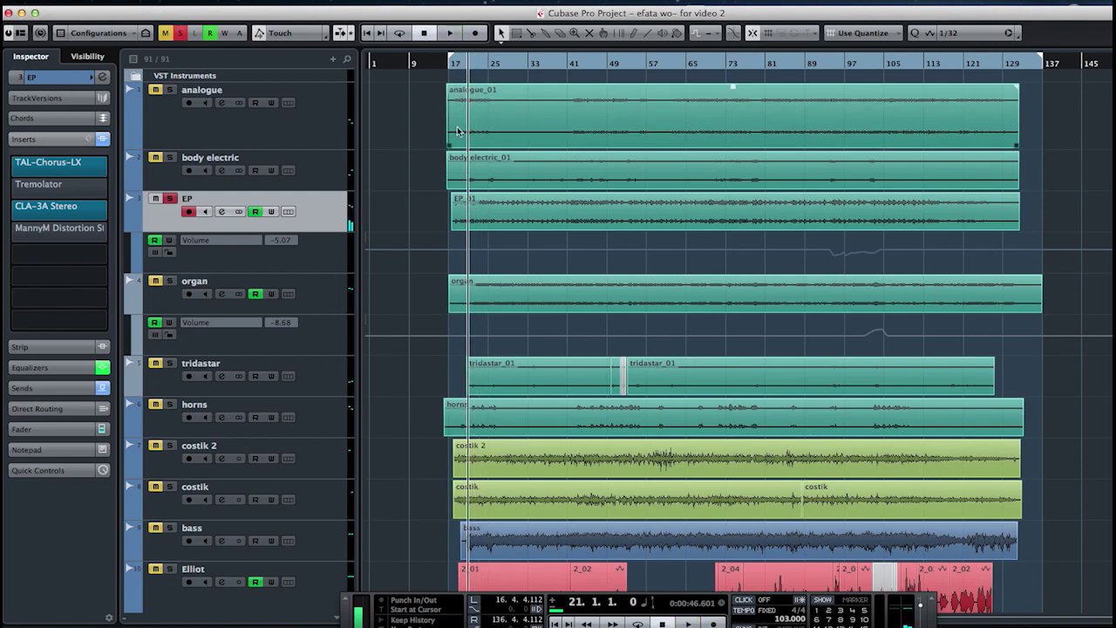
Step: Bring up the EP track's TAL-Chorus-LX insert over the arrangement, and undo the accidental move of the body electric clip
{"action": "mouse_move", "coordinate": [61, 168]}
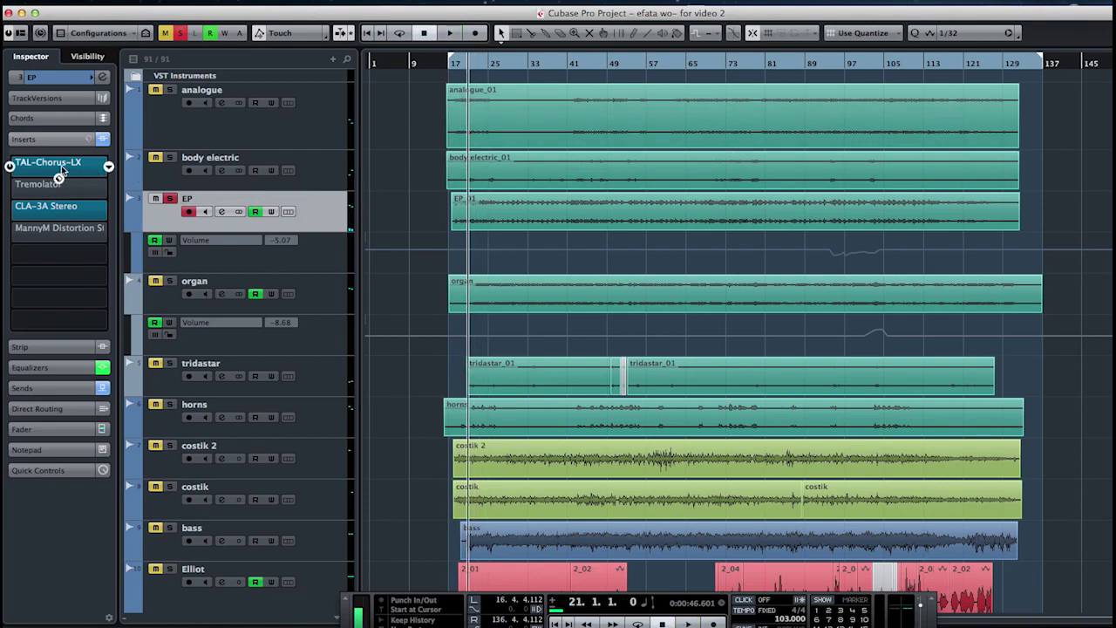
{"action": "left_click_drag", "start_coordinate": [976, 162], "coordinate": [894, 194]}
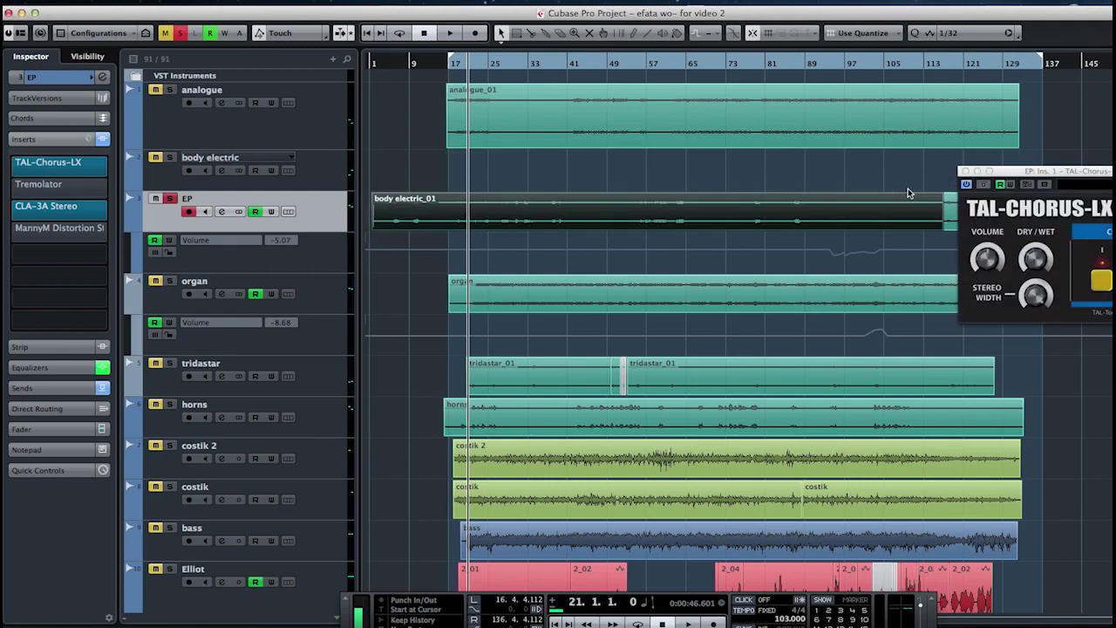
{"action": "key", "text": "super+z"}
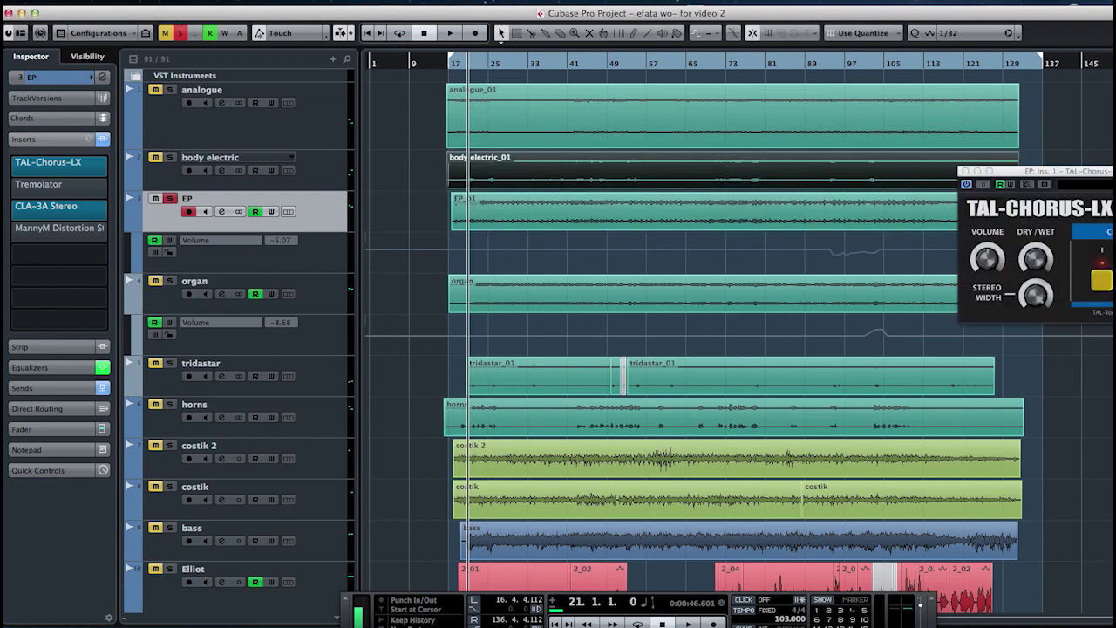
{"action": "left_click_drag", "start_coordinate": [1073, 171], "coordinate": [792, 163]}
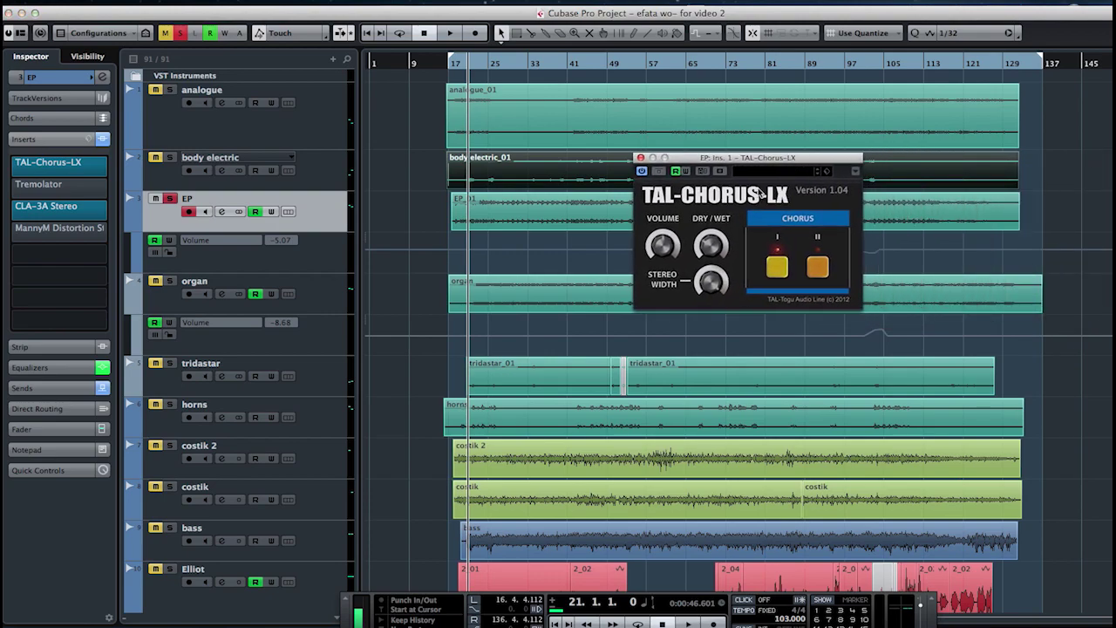
Step: Compare the soloed EP track with TAL-Chorus-LX bypassed and active, and close the plug-in
{"action": "left_click", "coordinate": [643, 172]}
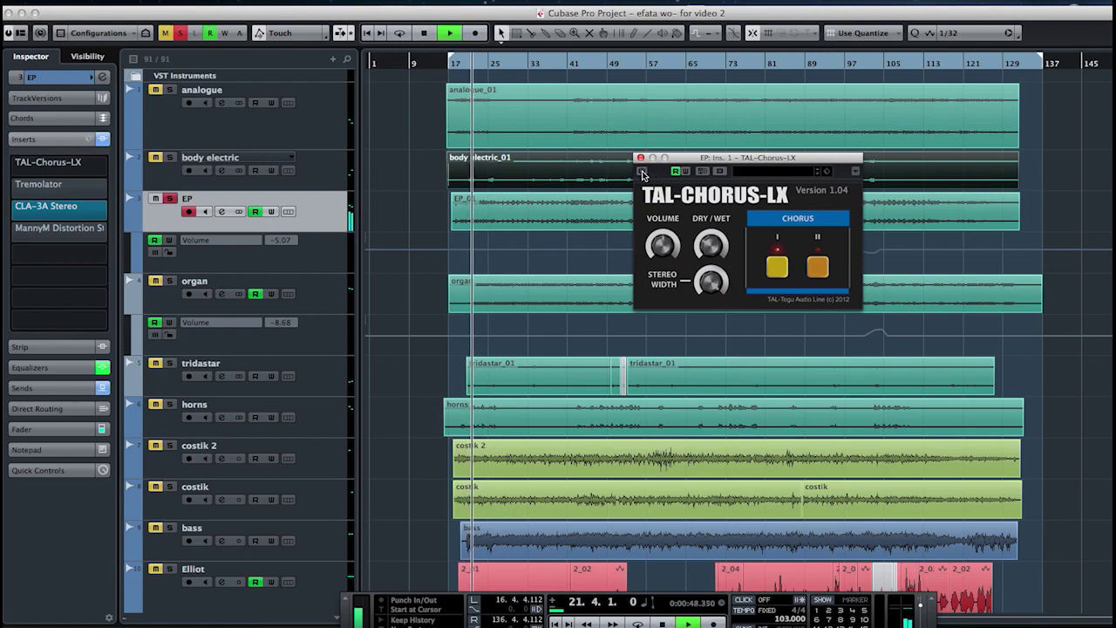
{"action": "left_click", "coordinate": [643, 172]}
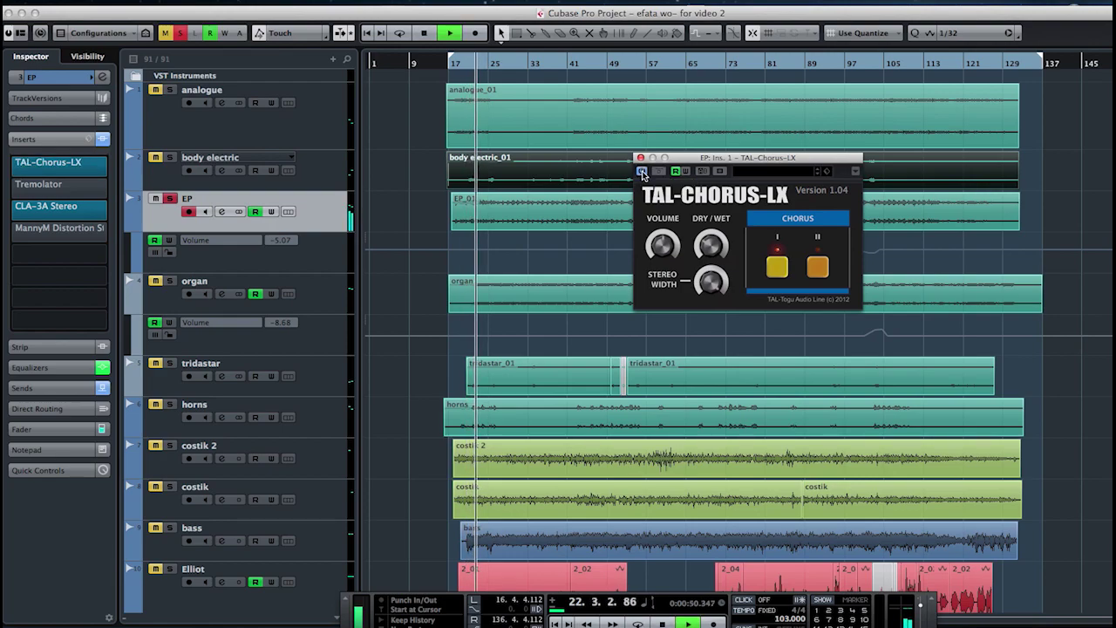
{"action": "left_click", "coordinate": [643, 173]}
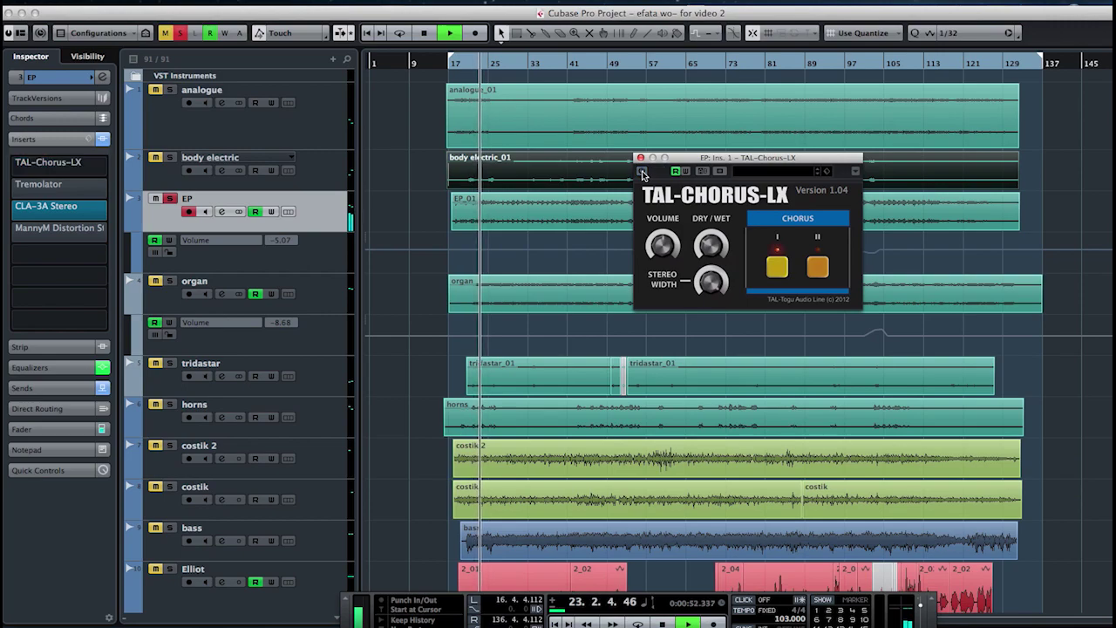
{"action": "left_click", "coordinate": [643, 173]}
{"action": "key", "text": "space"}
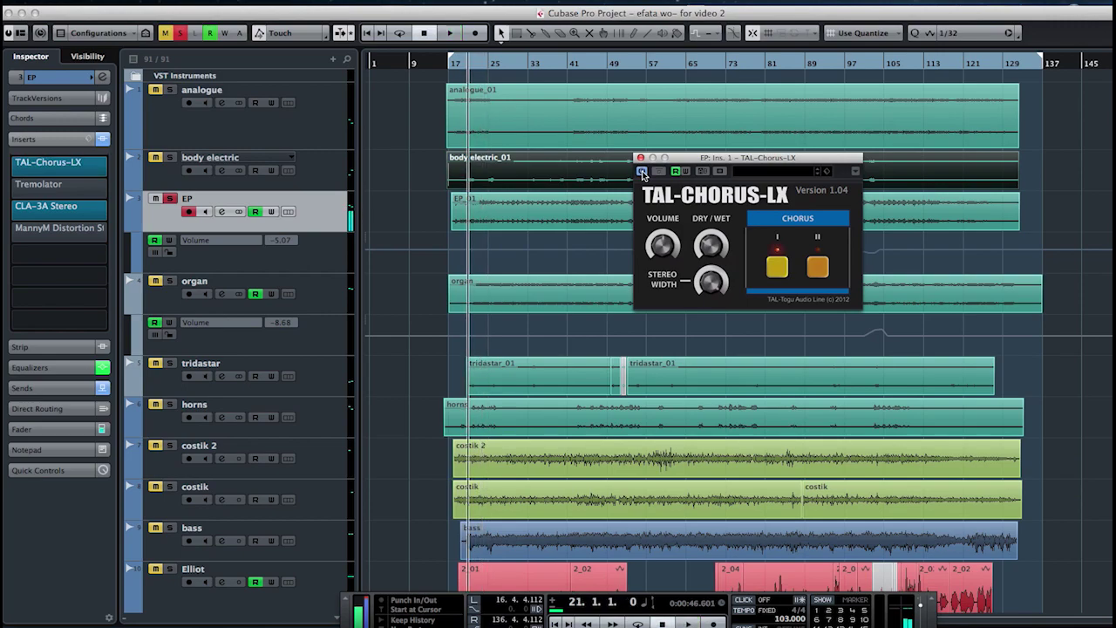
{"action": "left_click", "coordinate": [641, 159]}
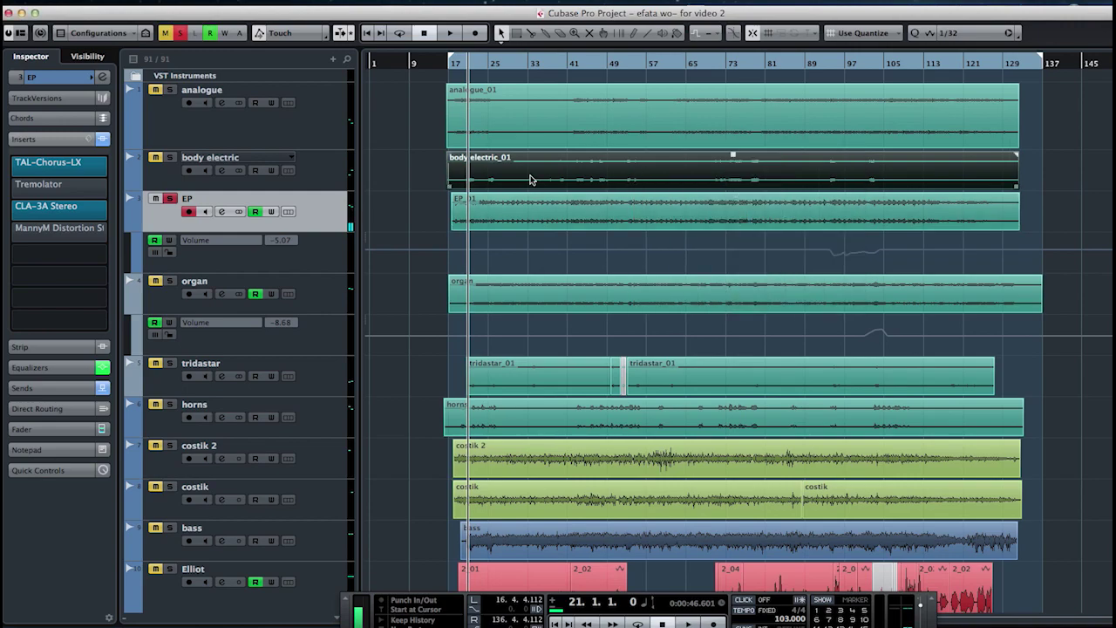
Step: Review the EP track's CLA-3A Stereo compressor insert during playback, and clear the track's solo
{"action": "mouse_move", "coordinate": [81, 215]}
{"action": "left_click_drag", "start_coordinate": [963, 309], "coordinate": [893, 197]}
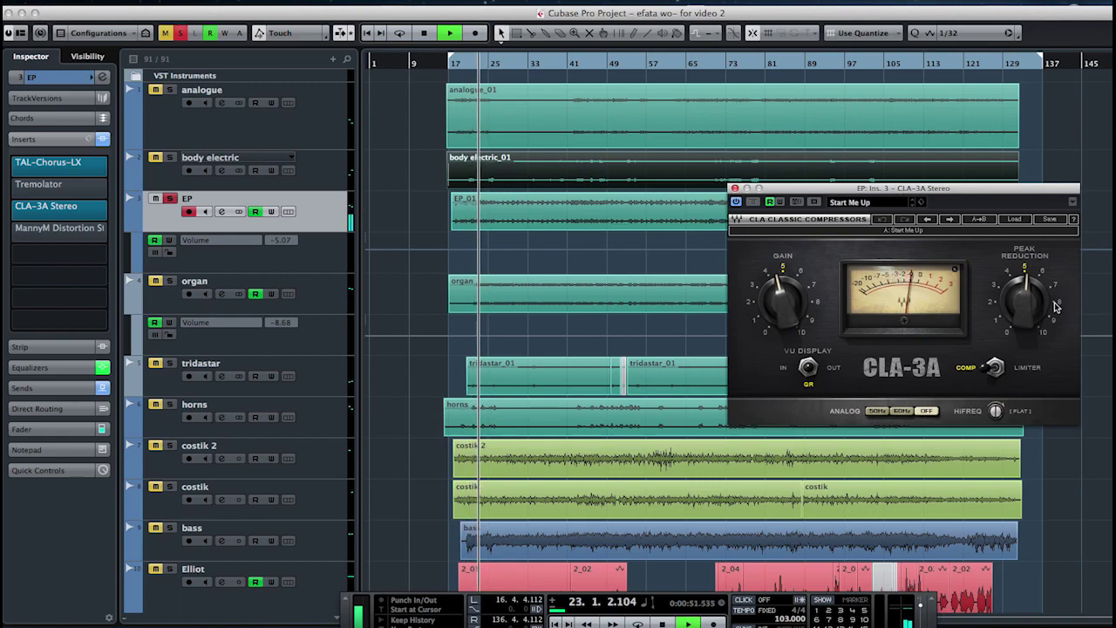
{"action": "left_click", "coordinate": [735, 189]}
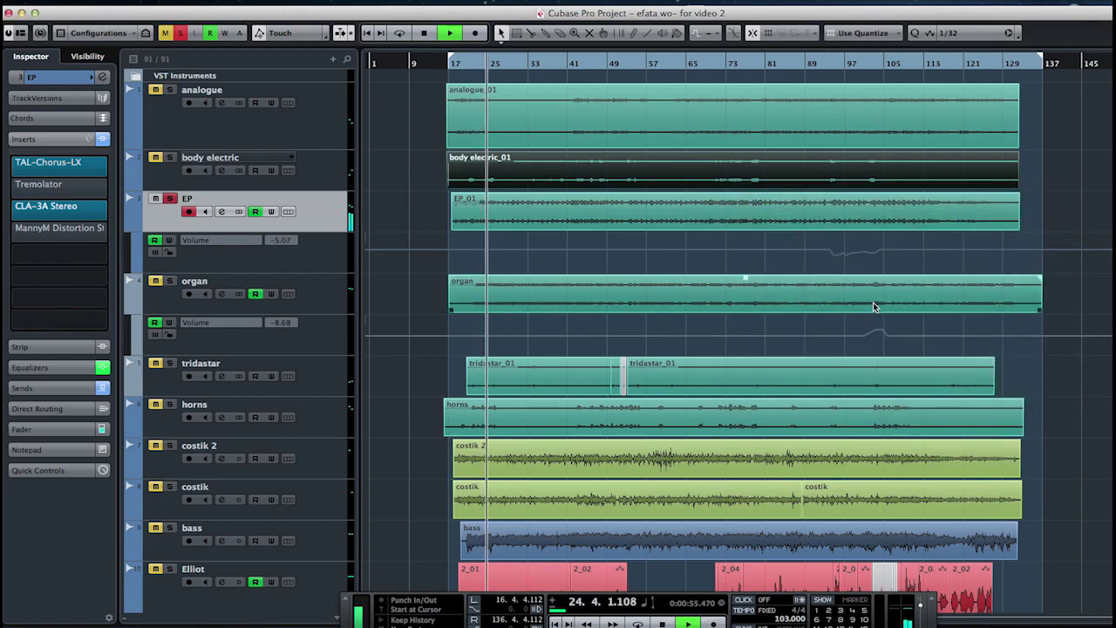
{"action": "key", "text": "space"}
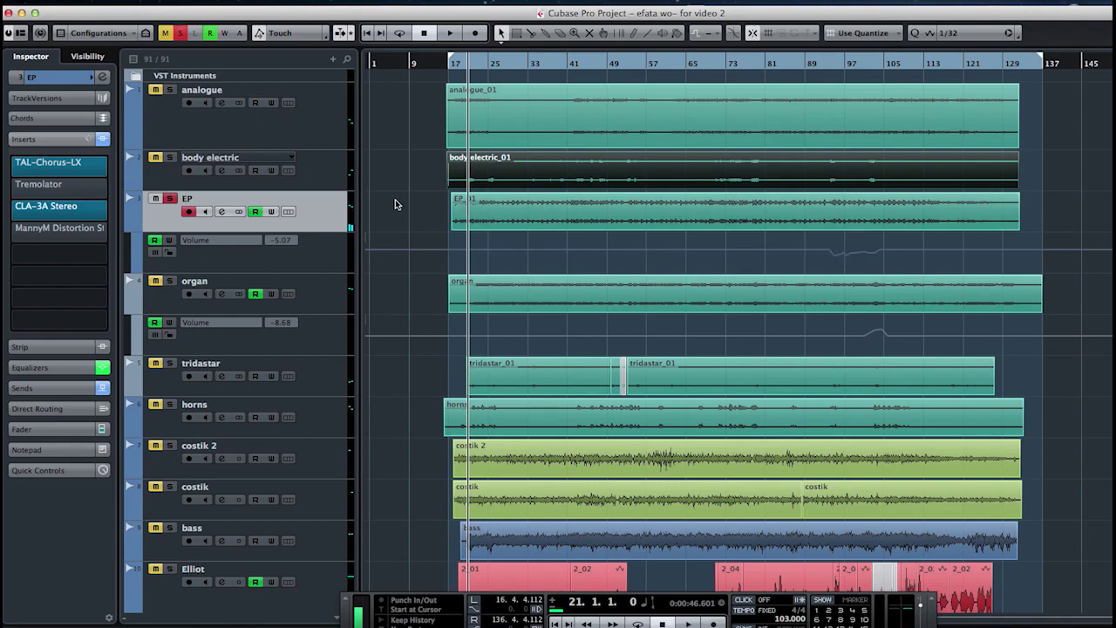
{"action": "left_click", "coordinate": [170, 199]}
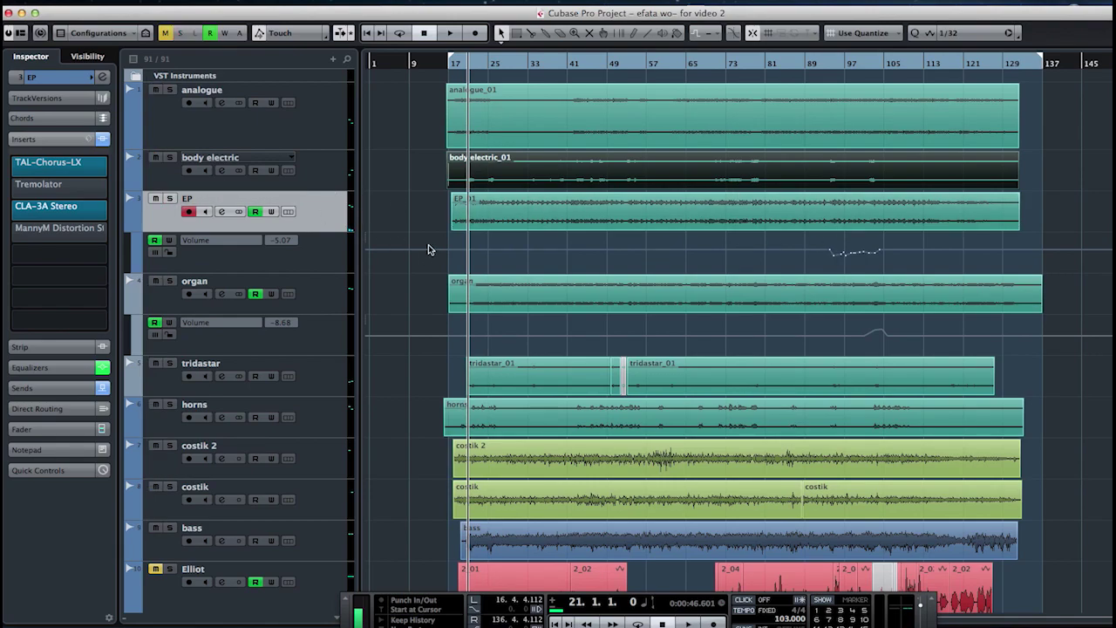
Step: Audition the organ track in solo from about bar 31, and review its MannyM Distortion Stereo insert before clearing the solo
{"action": "scroll", "coordinate": [428, 250], "scroll_direction": "down", "scroll_amount": 2}
{"action": "left_click", "coordinate": [336, 234]}
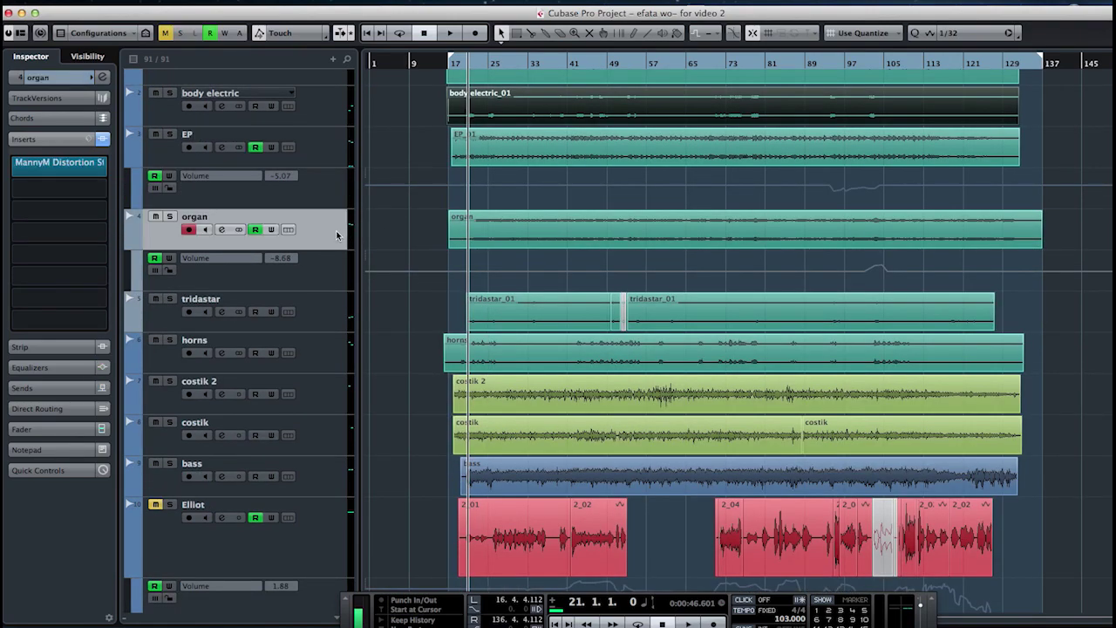
{"action": "left_click", "coordinate": [170, 217]}
{"action": "left_click", "coordinate": [523, 64]}
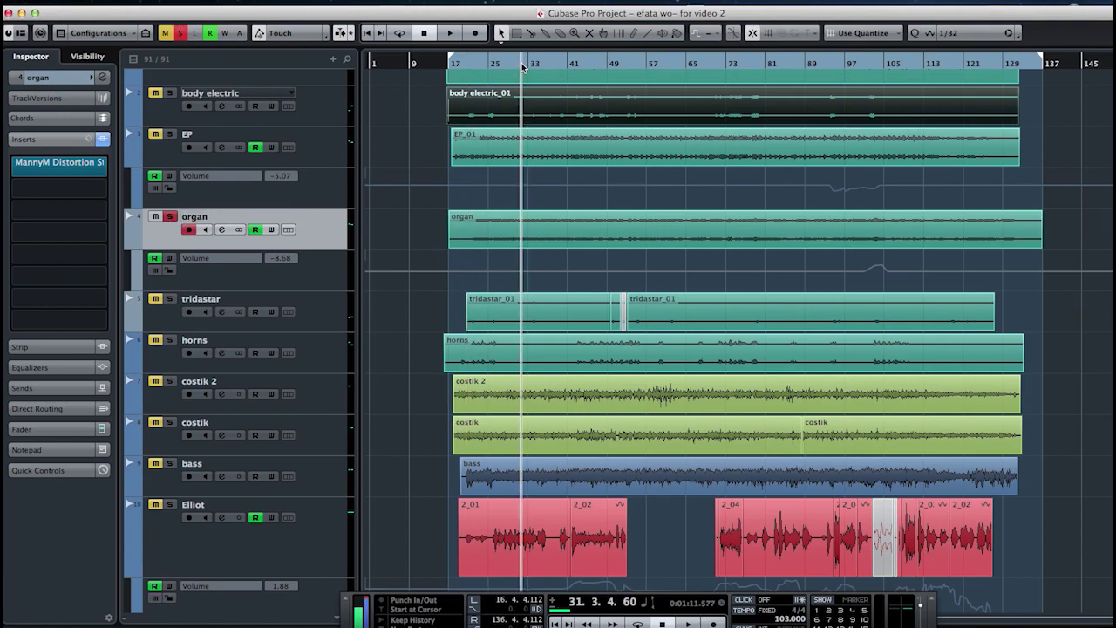
{"action": "key", "text": "space"}
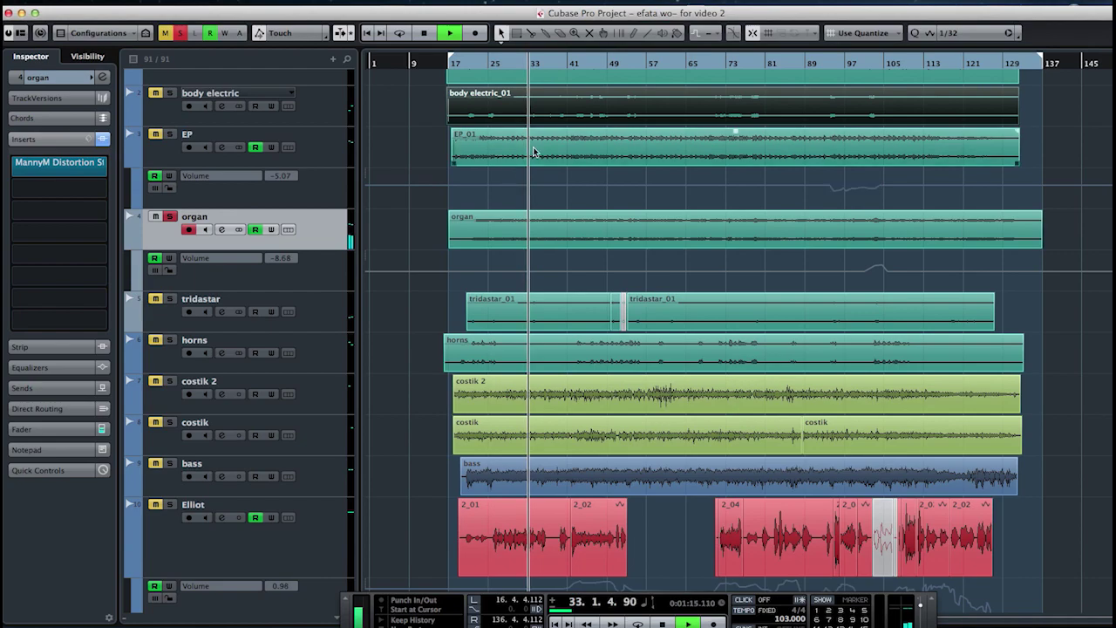
{"action": "key", "text": "space"}
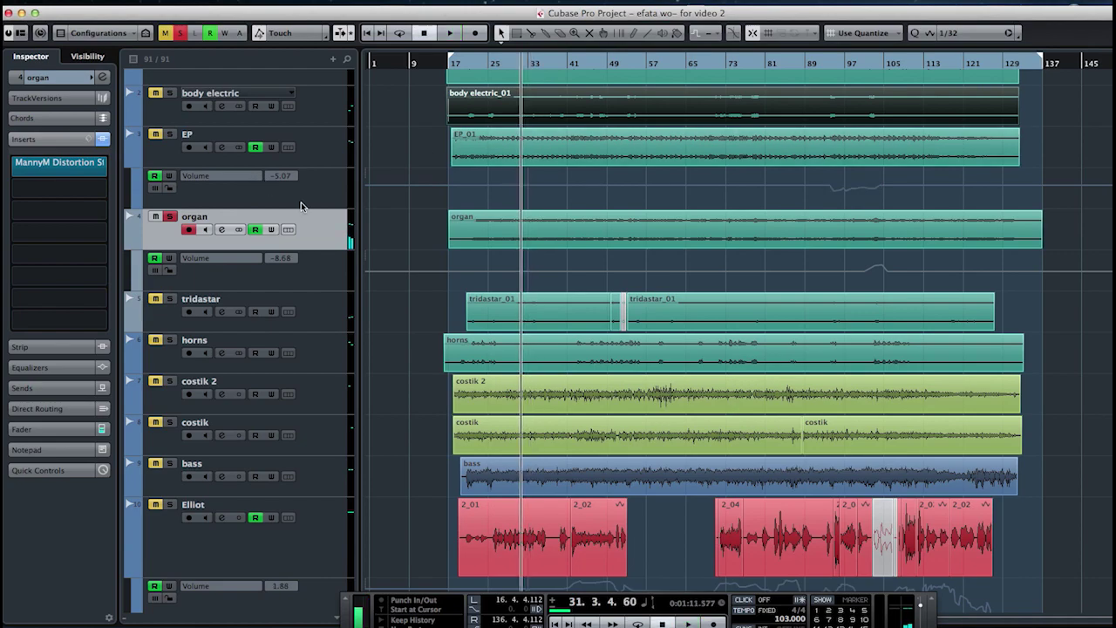
{"action": "left_click", "coordinate": [75, 170]}
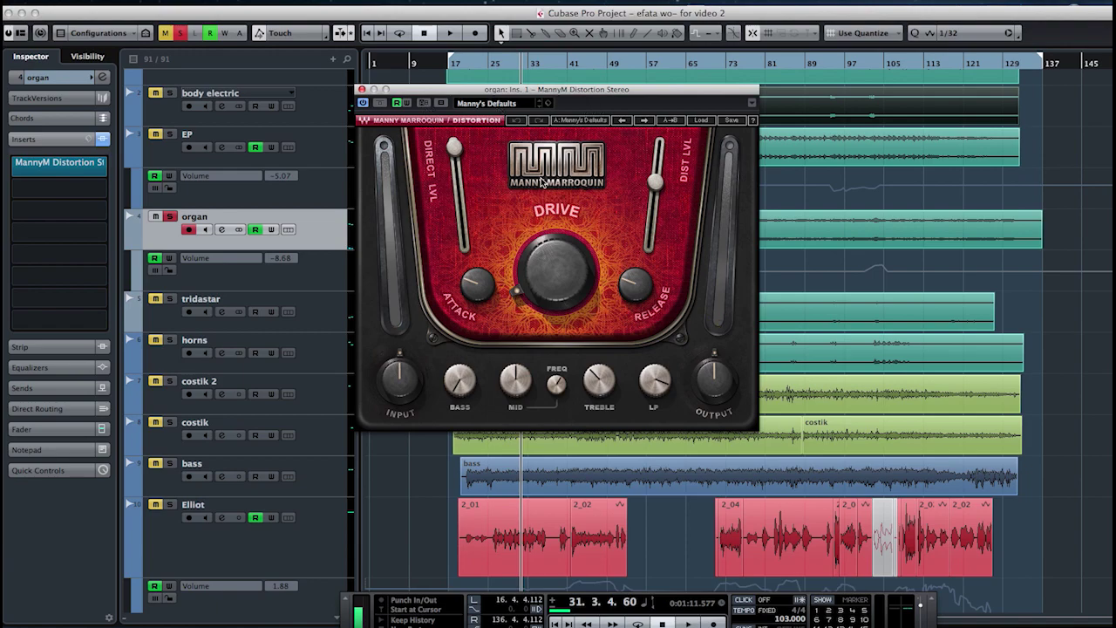
{"action": "left_click", "coordinate": [362, 90]}
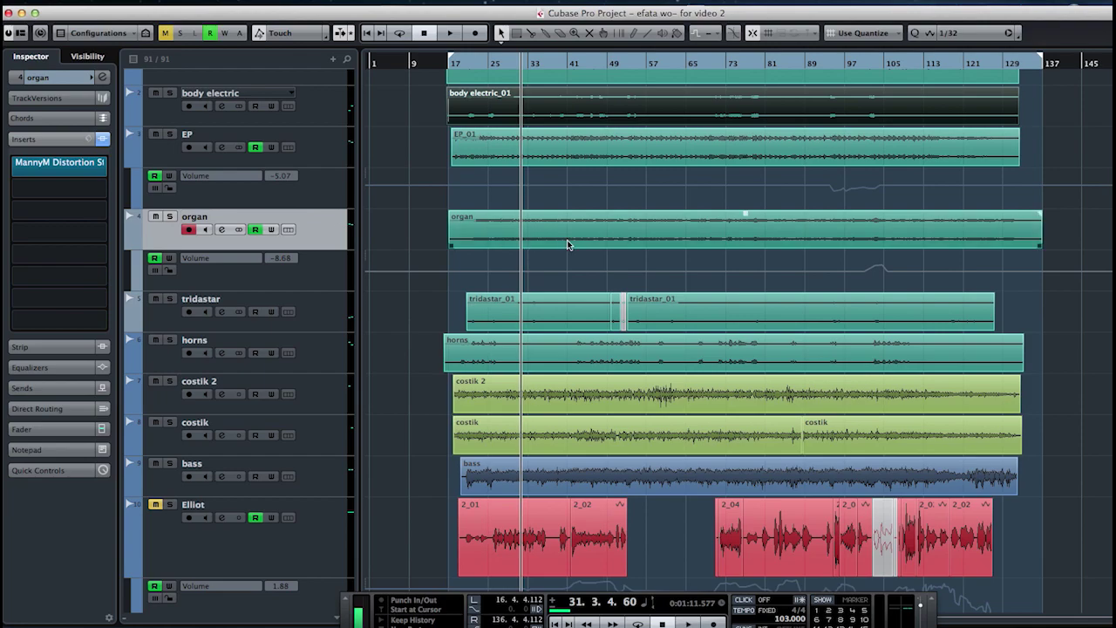
Step: Audition the tridastar track in solo, restarting playback several times from around bars 21 to 23, and clear its solo
{"action": "scroll", "coordinate": [559, 231], "scroll_direction": "down", "scroll_amount": 4}
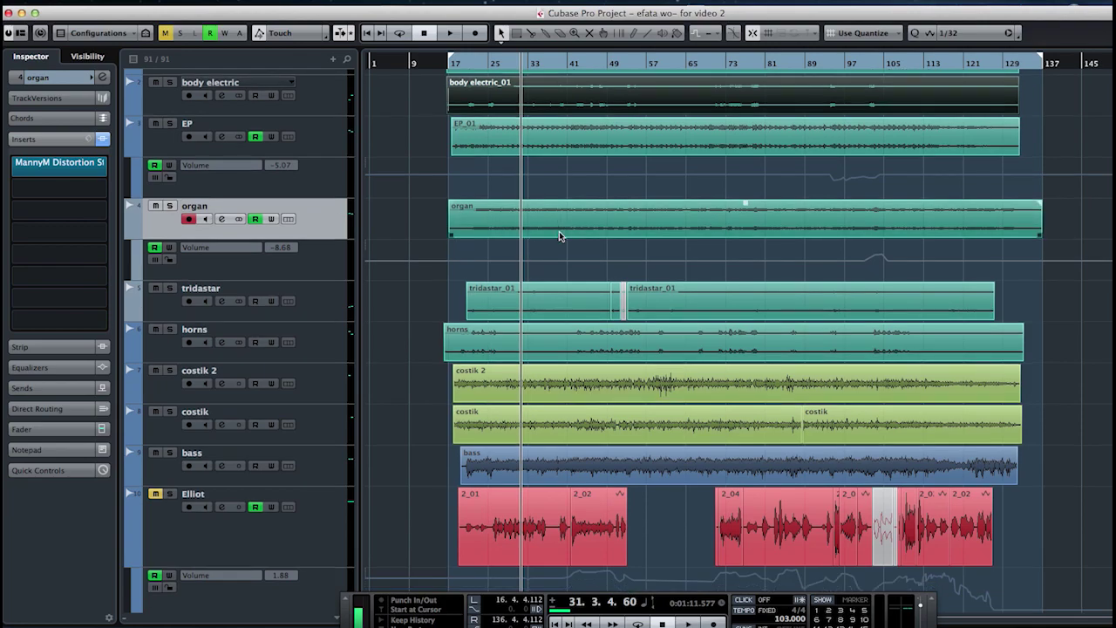
{"action": "scroll", "coordinate": [559, 232], "scroll_direction": "down", "scroll_amount": 1}
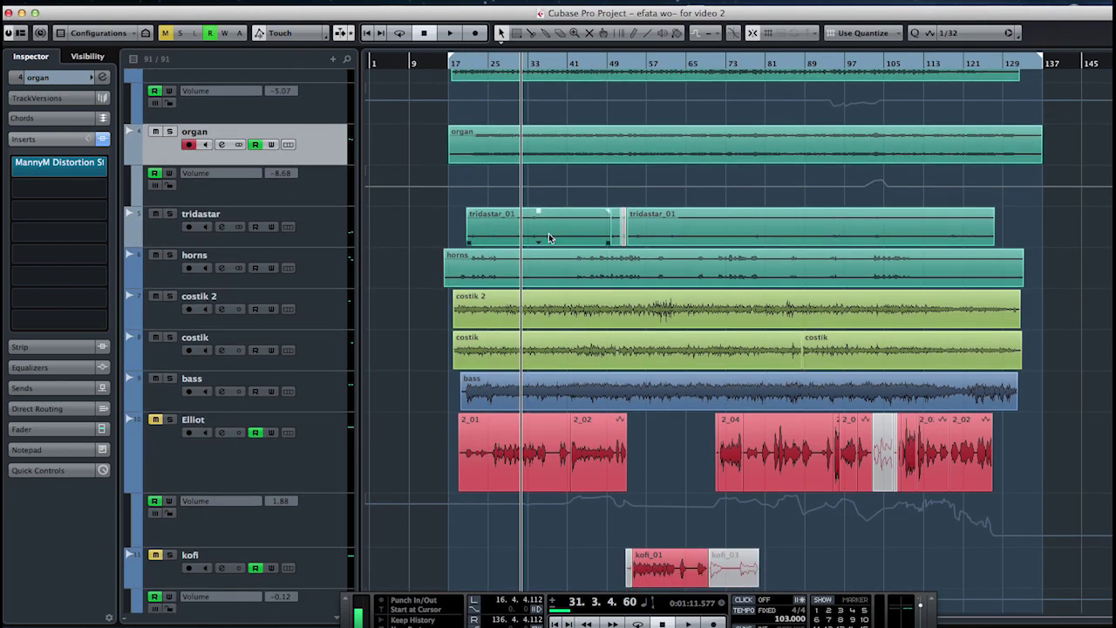
{"action": "left_click", "coordinate": [334, 227]}
{"action": "left_click", "coordinate": [480, 66]}
{"action": "key", "text": "space"}
{"action": "left_click", "coordinate": [170, 214]}
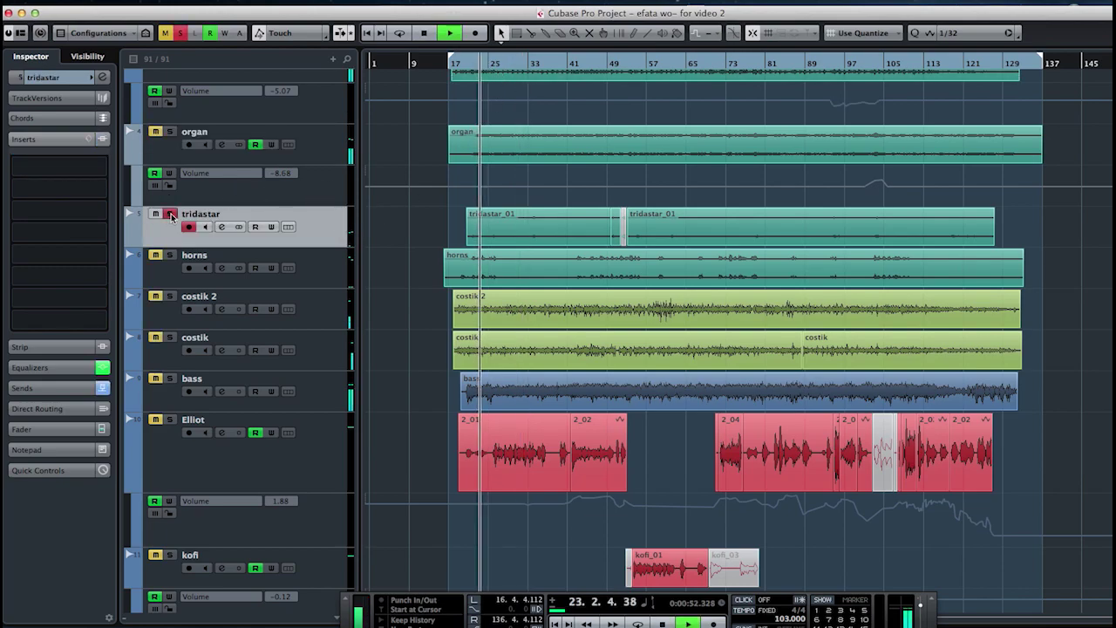
{"action": "left_click", "coordinate": [473, 66]}
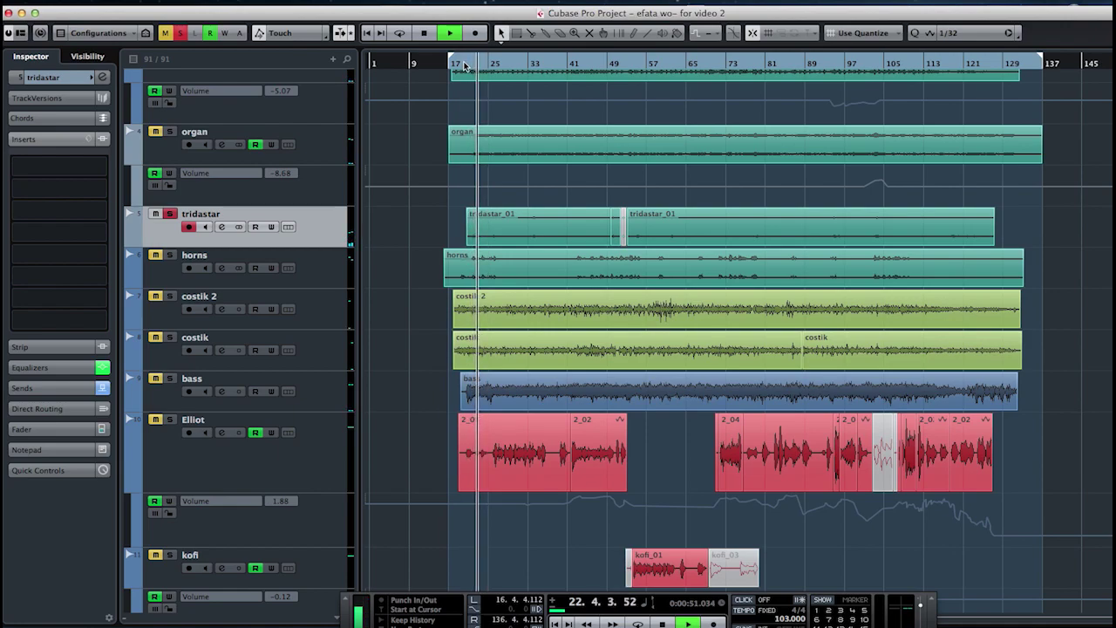
{"action": "left_click", "coordinate": [468, 66]}
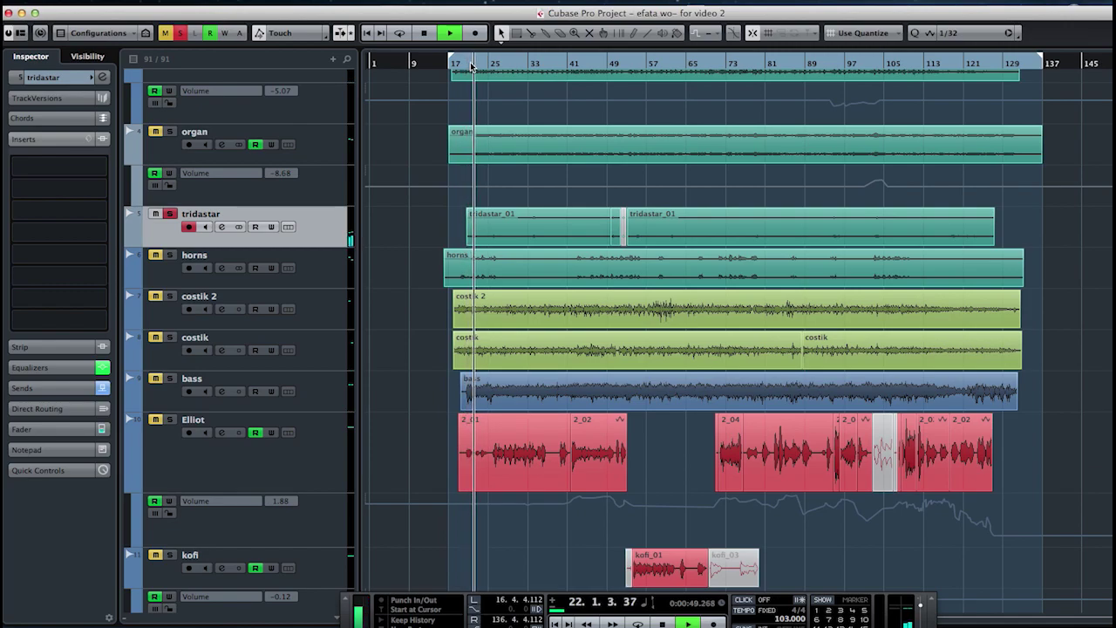
{"action": "left_click", "coordinate": [469, 67]}
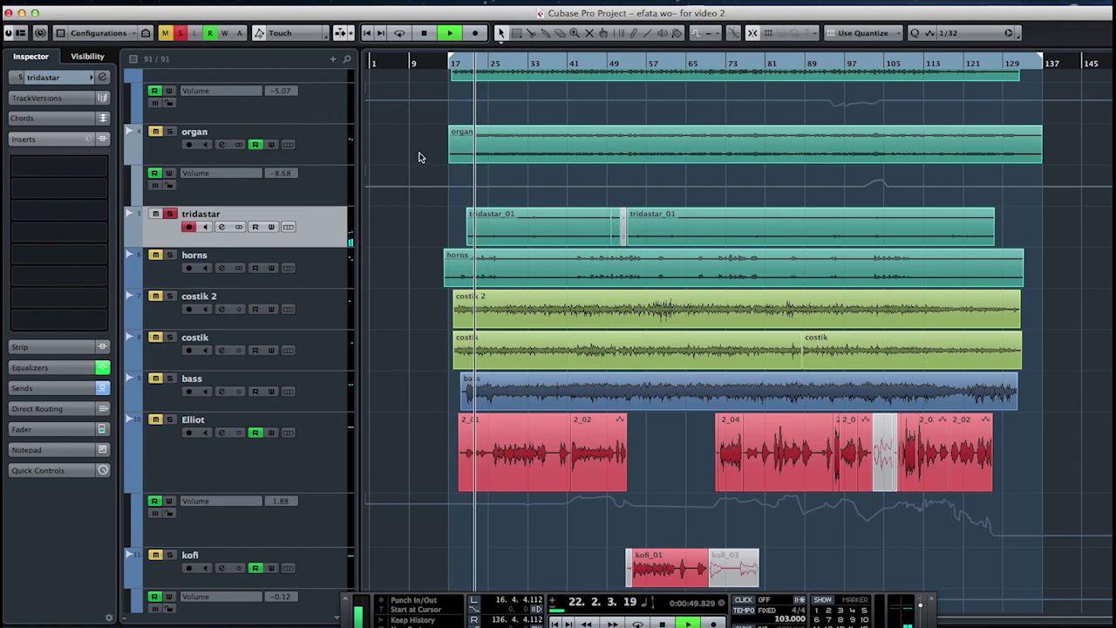
{"action": "key", "text": "space"}
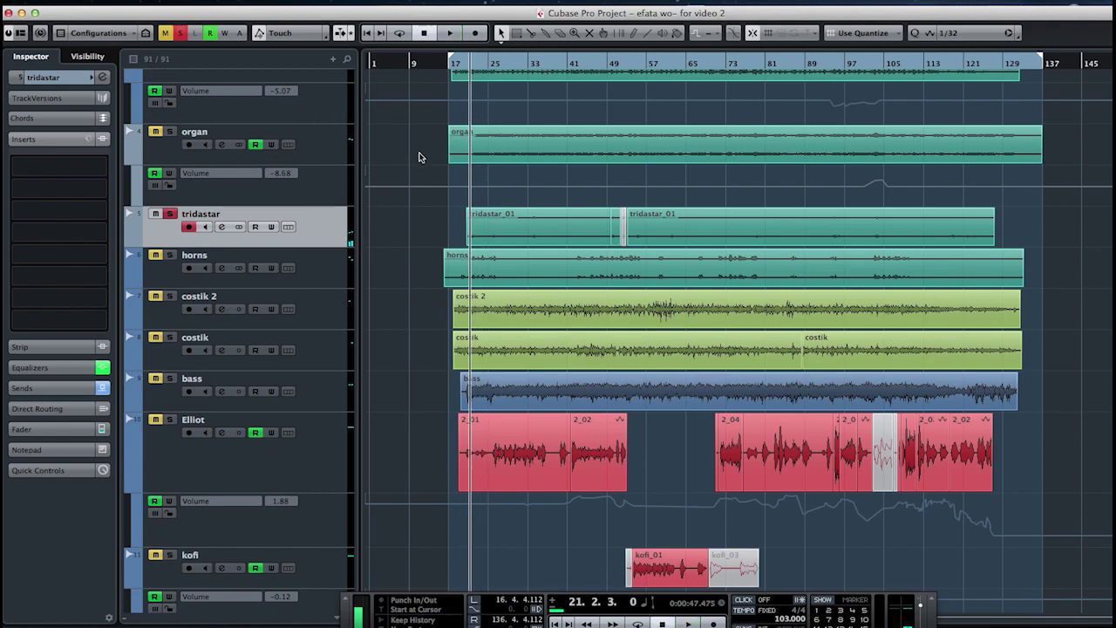
{"action": "left_click", "coordinate": [171, 215]}
Step: Audition the horns track in solo from about bar 22, and clear its solo after stopping playback
{"action": "left_click", "coordinate": [316, 271]}
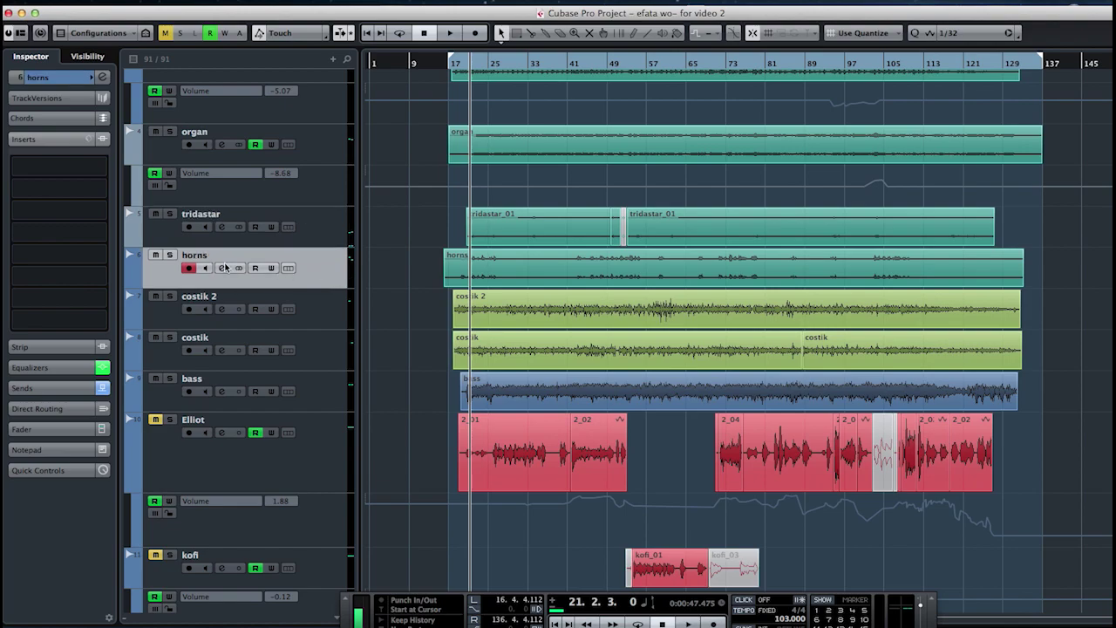
{"action": "left_click", "coordinate": [171, 256]}
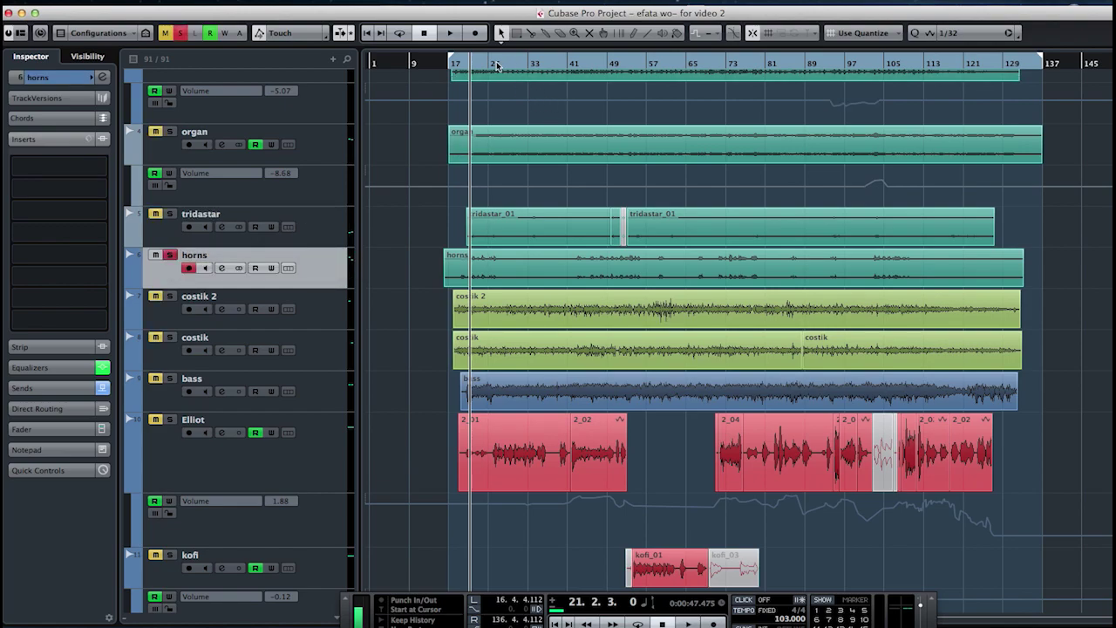
{"action": "key", "text": "space"}
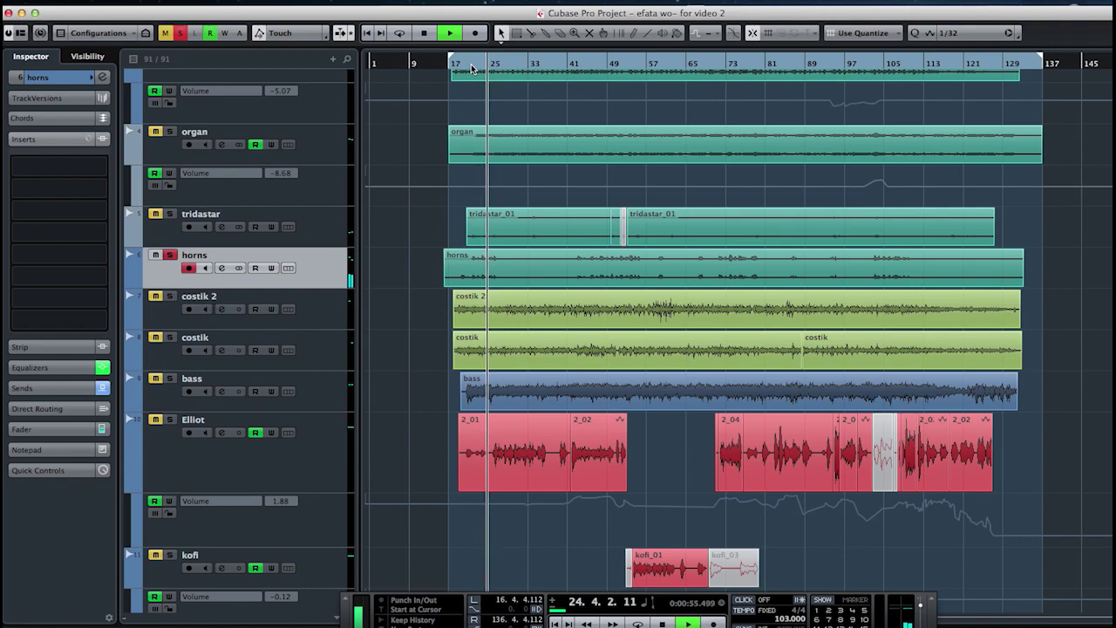
{"action": "key", "text": "space"}
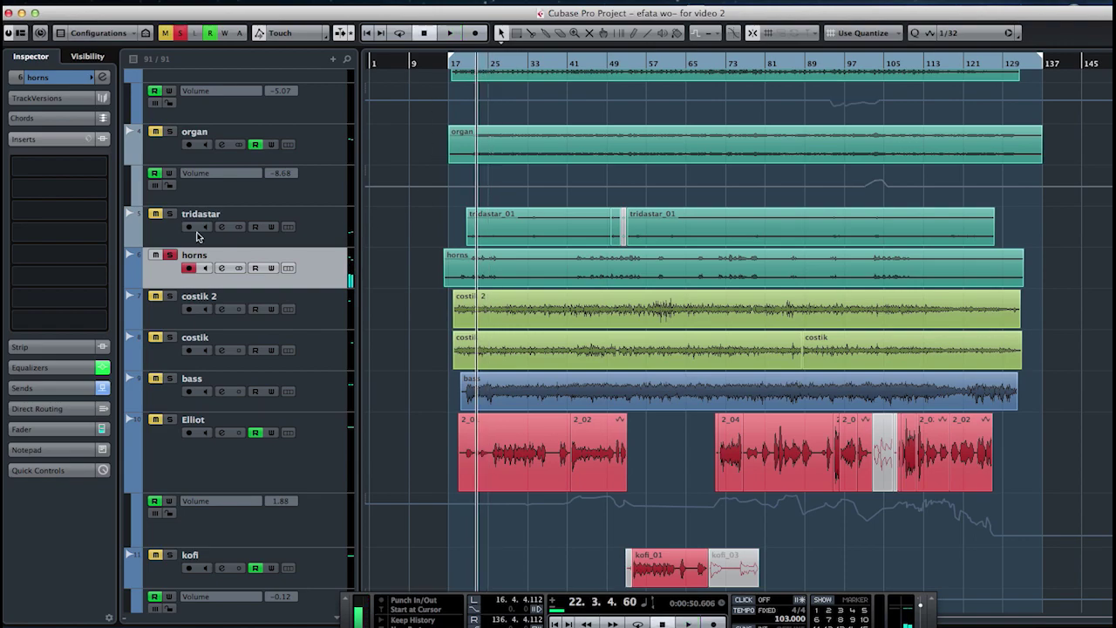
{"action": "left_click", "coordinate": [170, 255]}
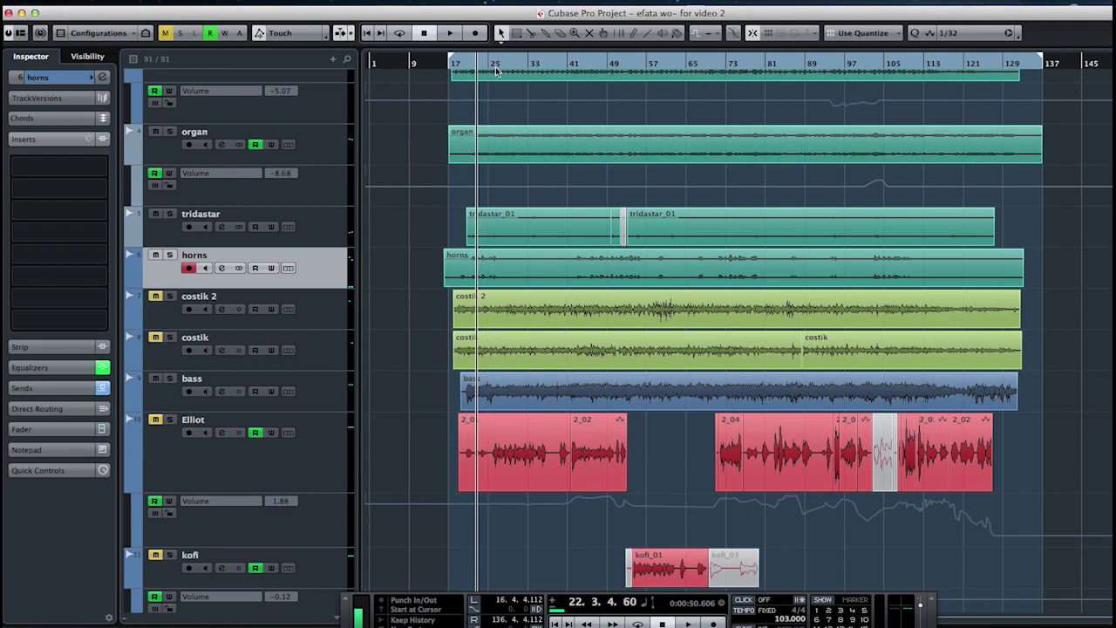
Step: Play the unsoloed mix from about bar 24 while looking over the instrument and vocal tracks, and stop playback
{"action": "double_click", "coordinate": [484, 65]}
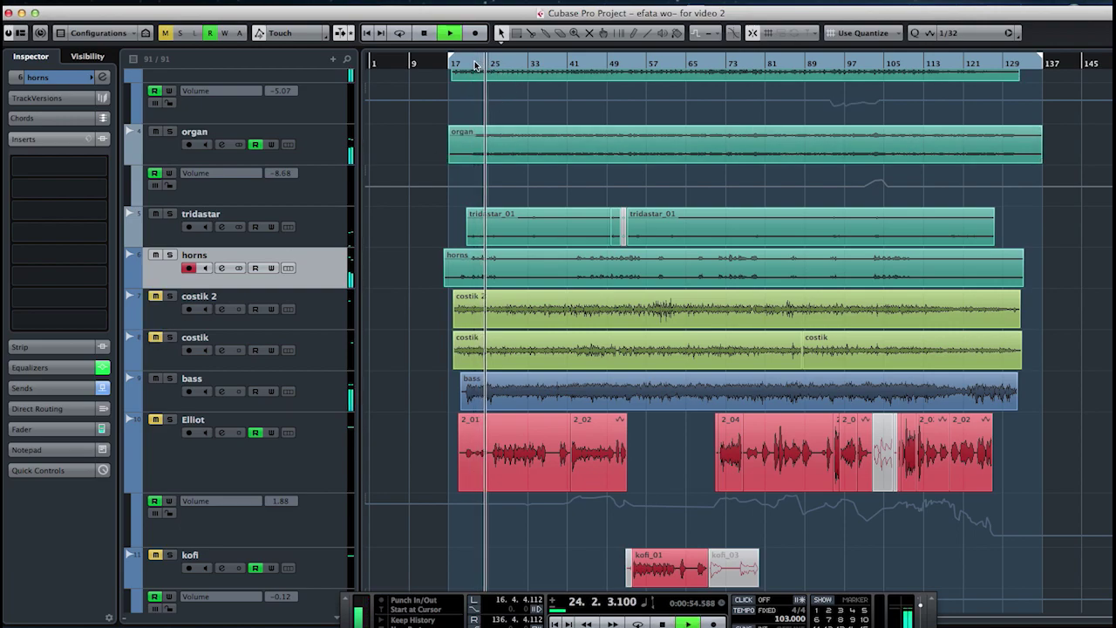
{"action": "scroll", "coordinate": [513, 189], "scroll_direction": "down", "scroll_amount": 8}
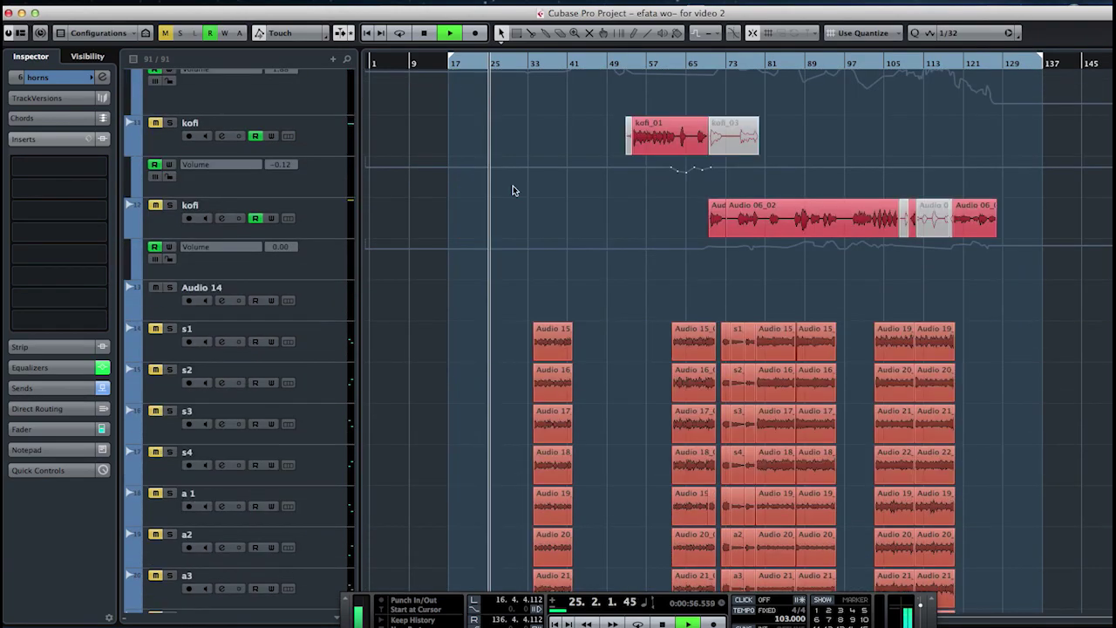
{"action": "scroll", "coordinate": [514, 190], "scroll_direction": "up", "scroll_amount": 3}
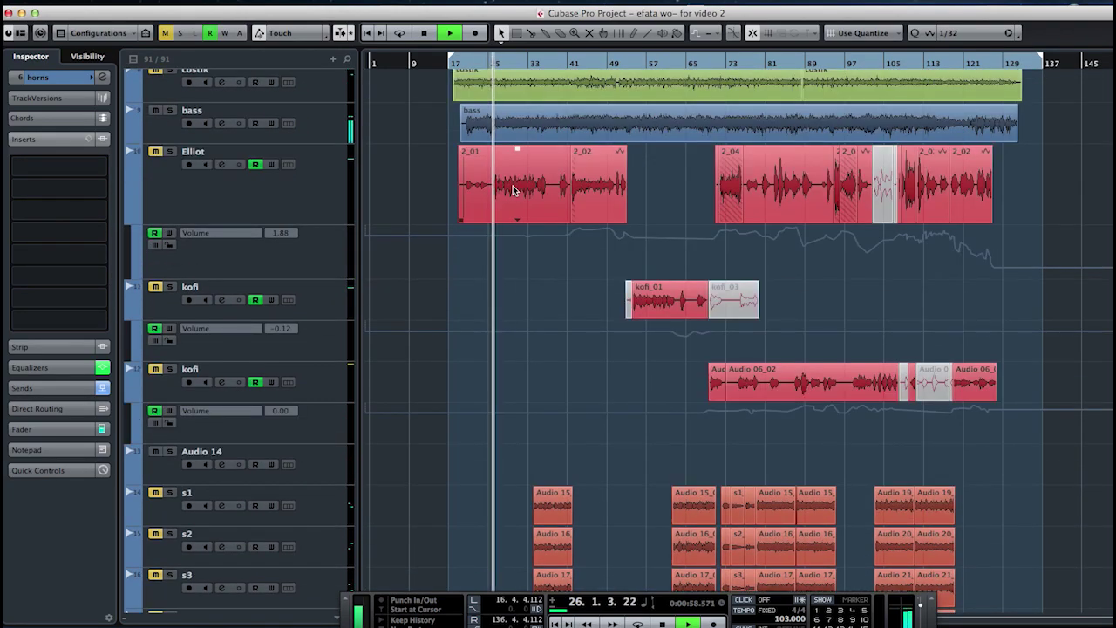
{"action": "scroll", "coordinate": [513, 190], "scroll_direction": "up", "scroll_amount": 1}
{"action": "scroll", "coordinate": [513, 190], "scroll_direction": "up", "scroll_amount": 1}
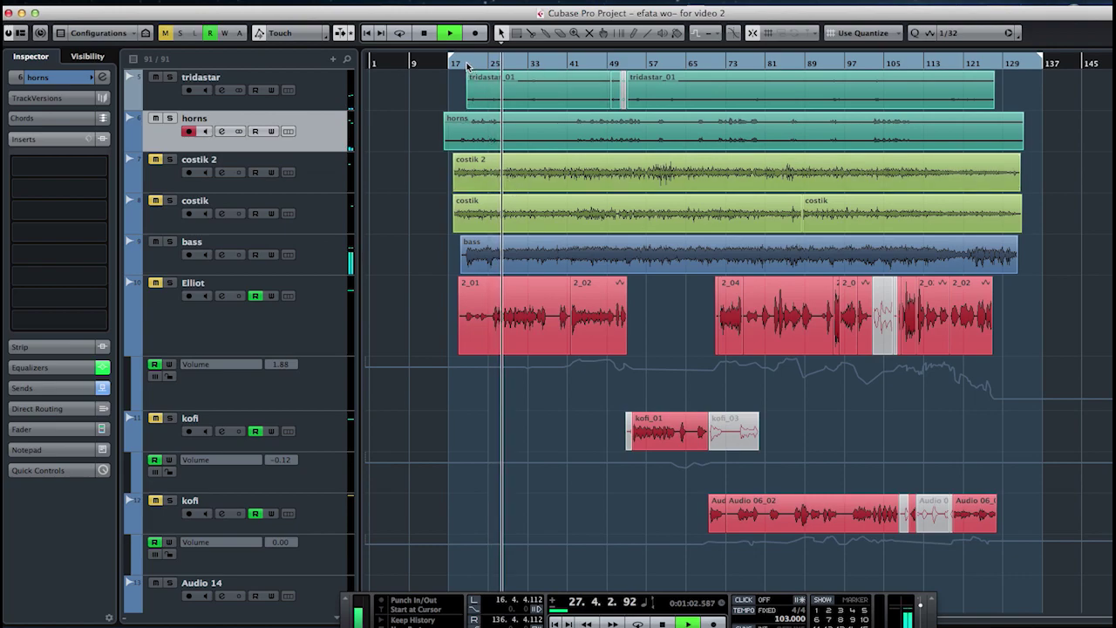
{"action": "scroll", "coordinate": [523, 174], "scroll_direction": "up", "scroll_amount": 2}
{"action": "scroll", "coordinate": [541, 183], "scroll_direction": "up", "scroll_amount": 1}
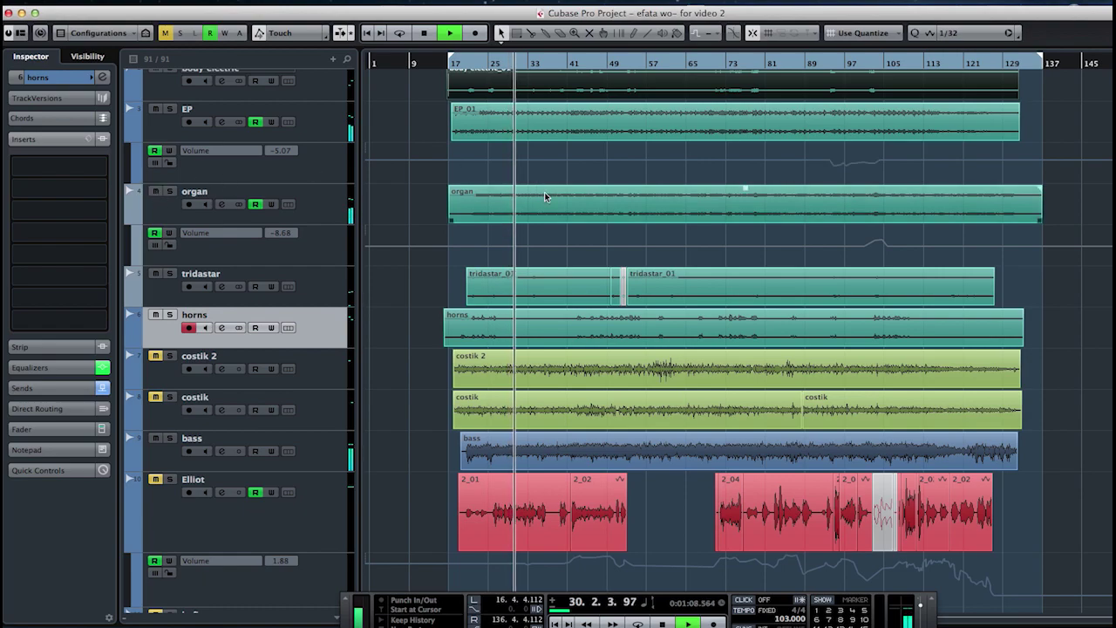
{"action": "scroll", "coordinate": [544, 190], "scroll_direction": "up", "scroll_amount": 1}
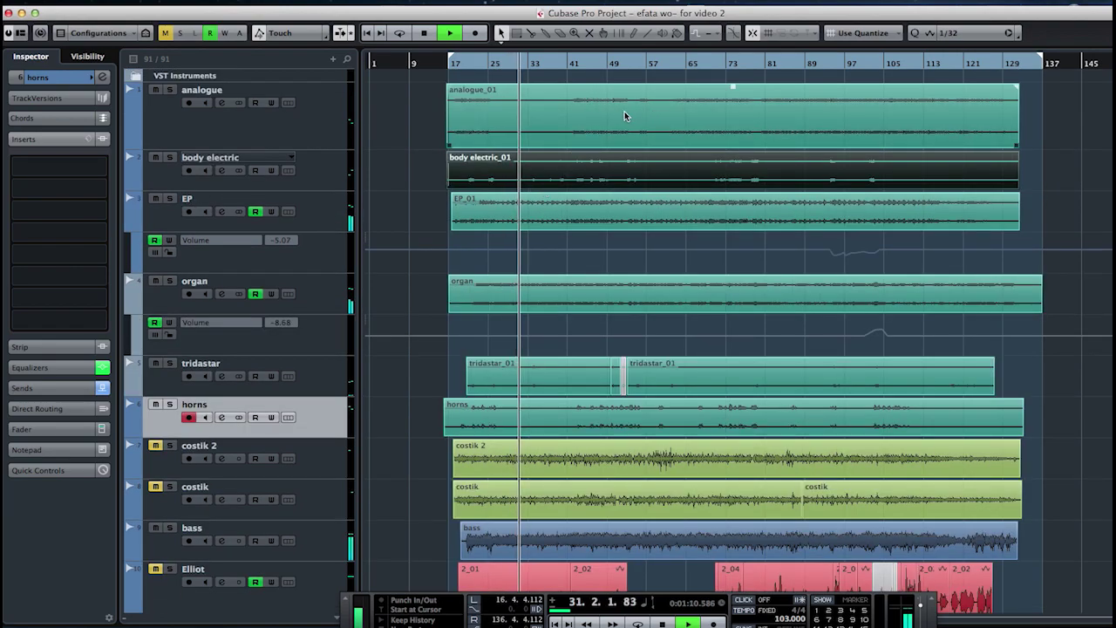
{"action": "scroll", "coordinate": [558, 218], "scroll_direction": "down", "scroll_amount": 1}
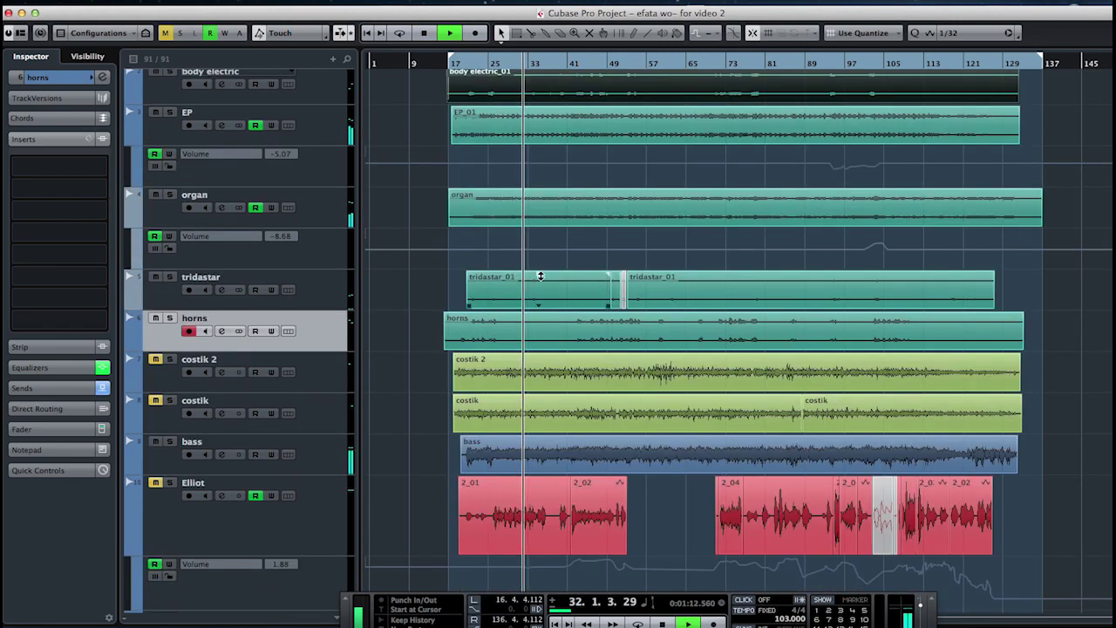
{"action": "scroll", "coordinate": [546, 276], "scroll_direction": "down", "scroll_amount": 1}
{"action": "key", "text": "space"}
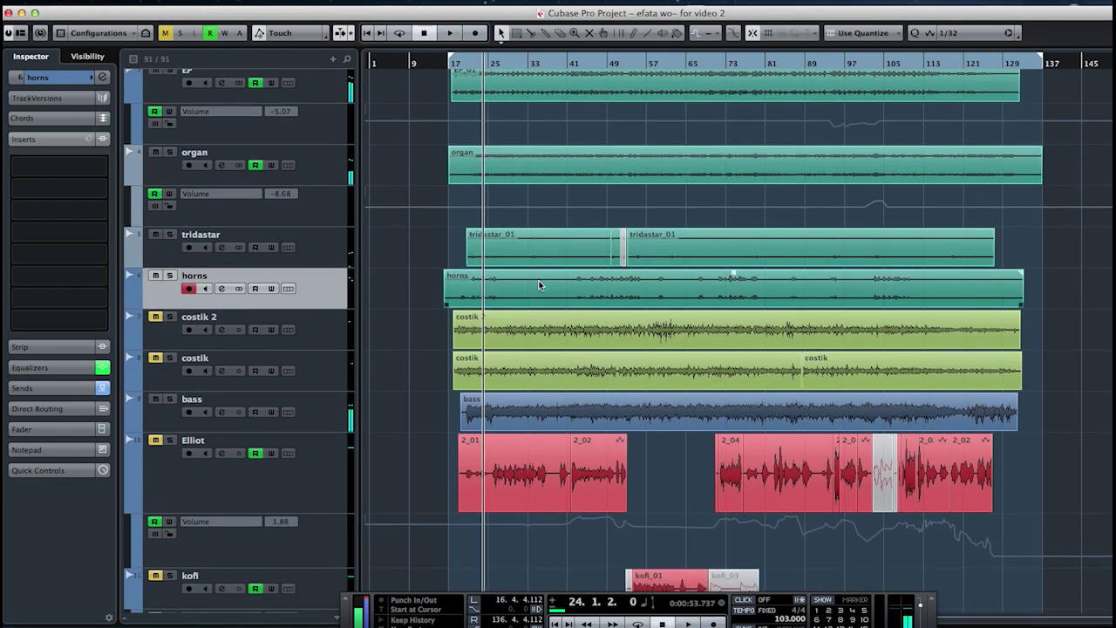
Step: Unmute the costik 2 and costik tracks and select each one to show its inserts
{"action": "scroll", "coordinate": [539, 285], "scroll_direction": "down", "scroll_amount": 1}
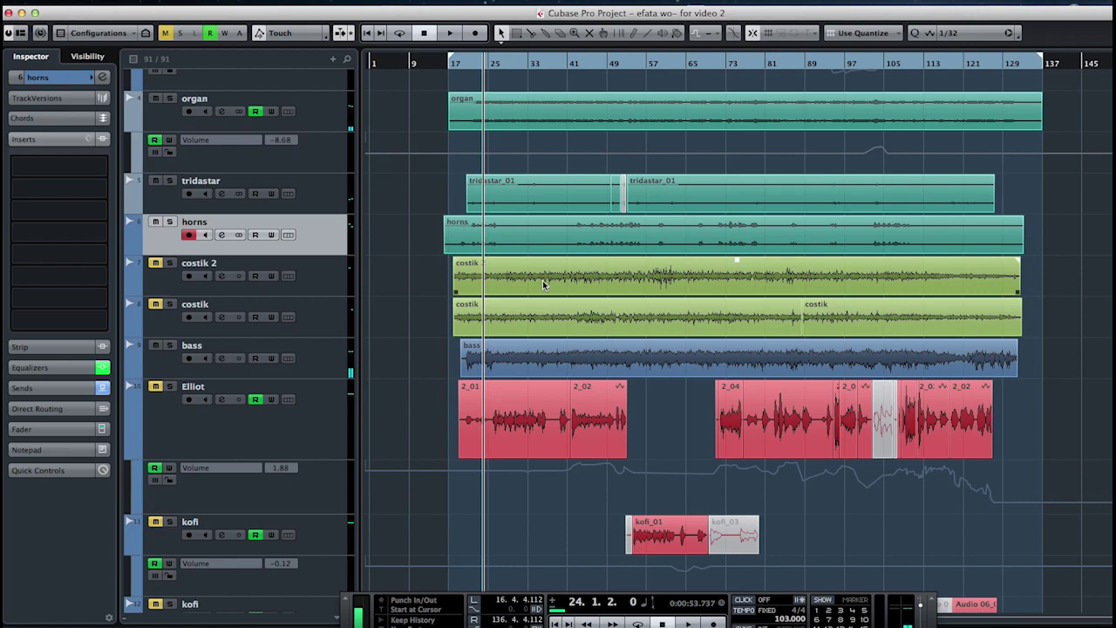
{"action": "left_click", "coordinate": [156, 265]}
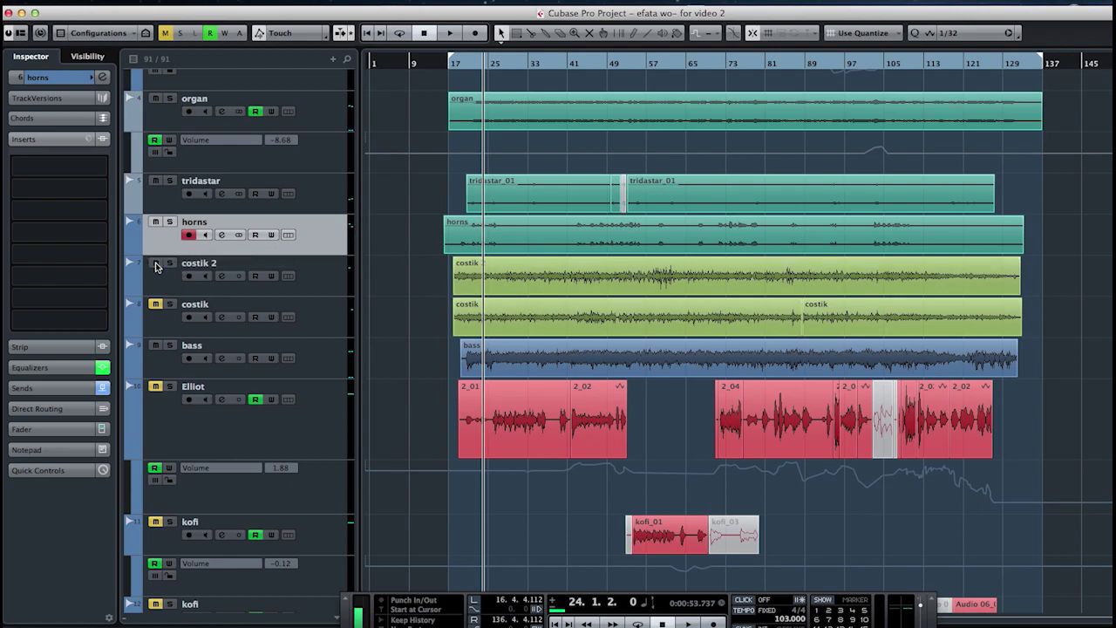
{"action": "left_click", "coordinate": [337, 323]}
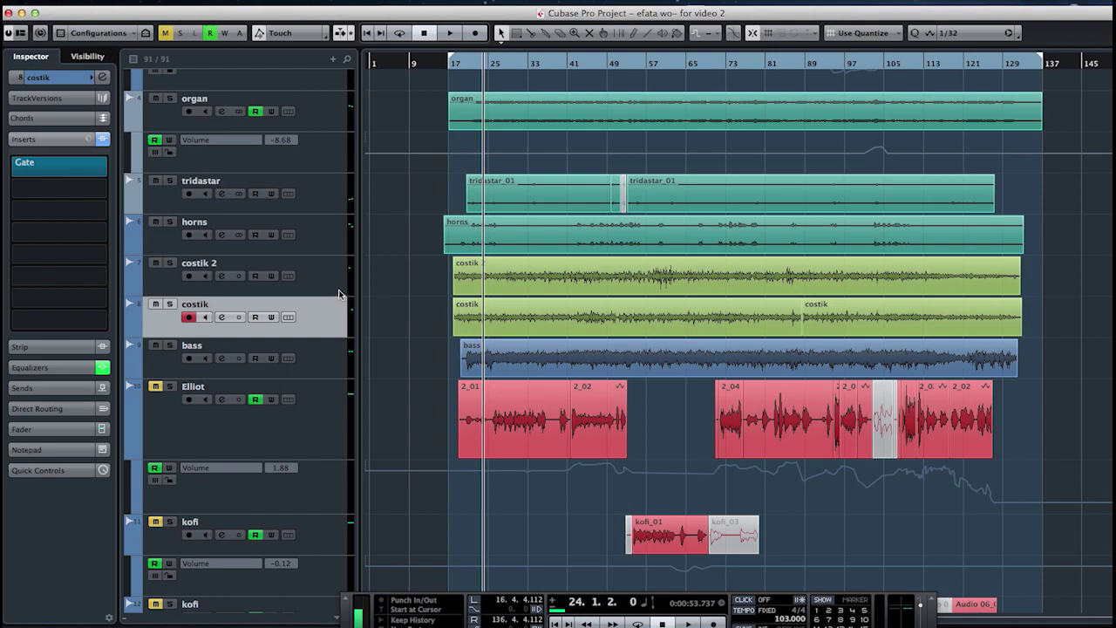
{"action": "left_click", "coordinate": [338, 291]}
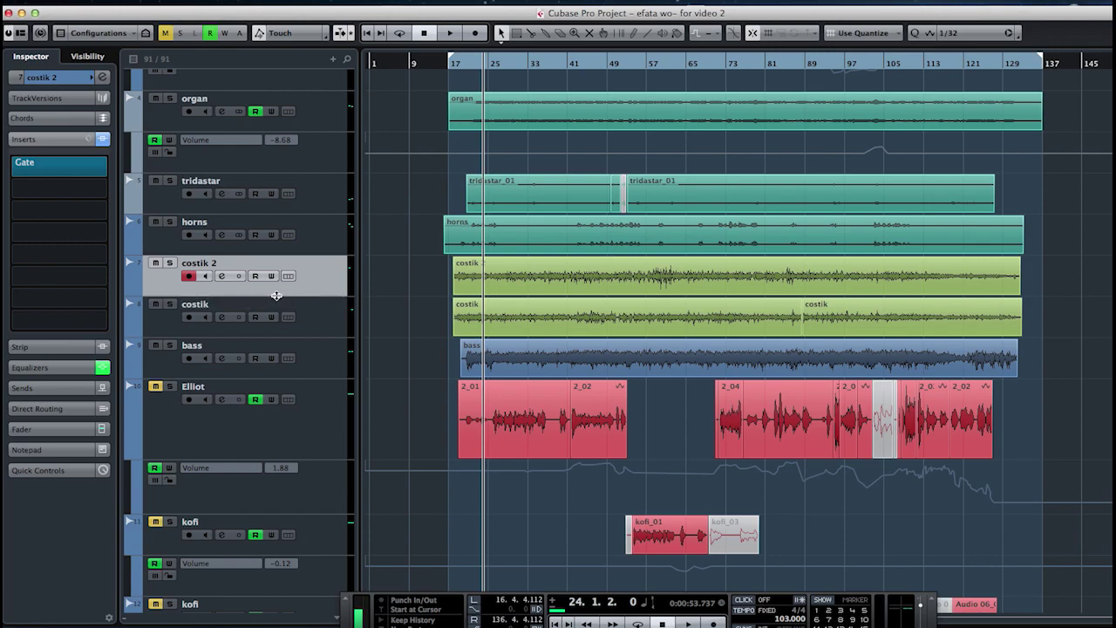
Step: Audition costik and costik 2 together in solo from about bar 30, check their panning and output routing, and clear both solos
{"action": "left_click", "coordinate": [170, 305]}
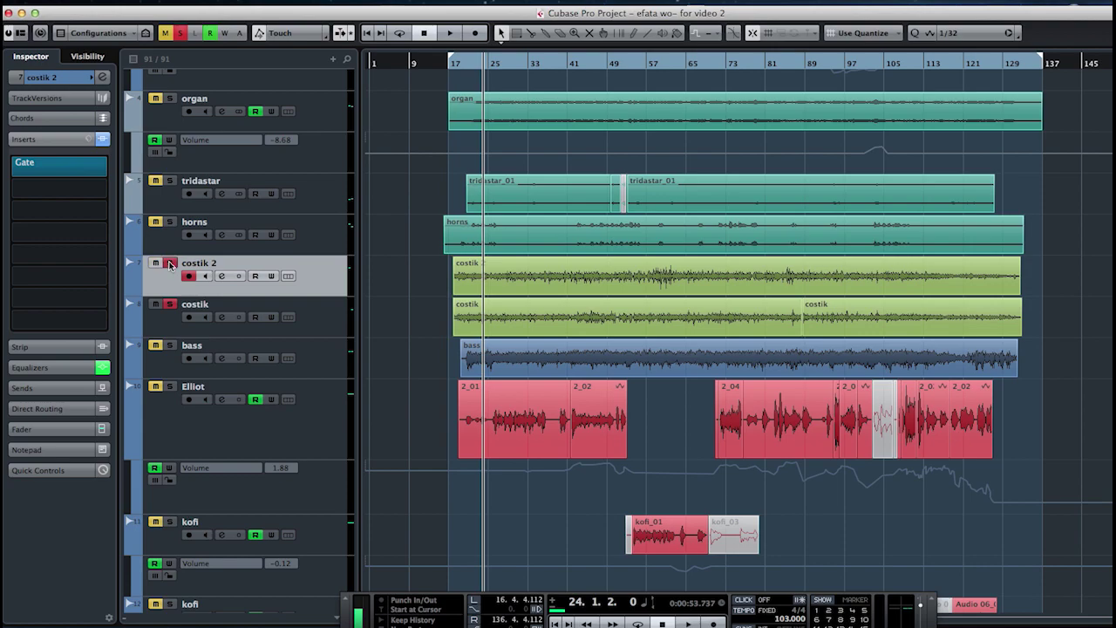
{"action": "double_click", "coordinate": [520, 63]}
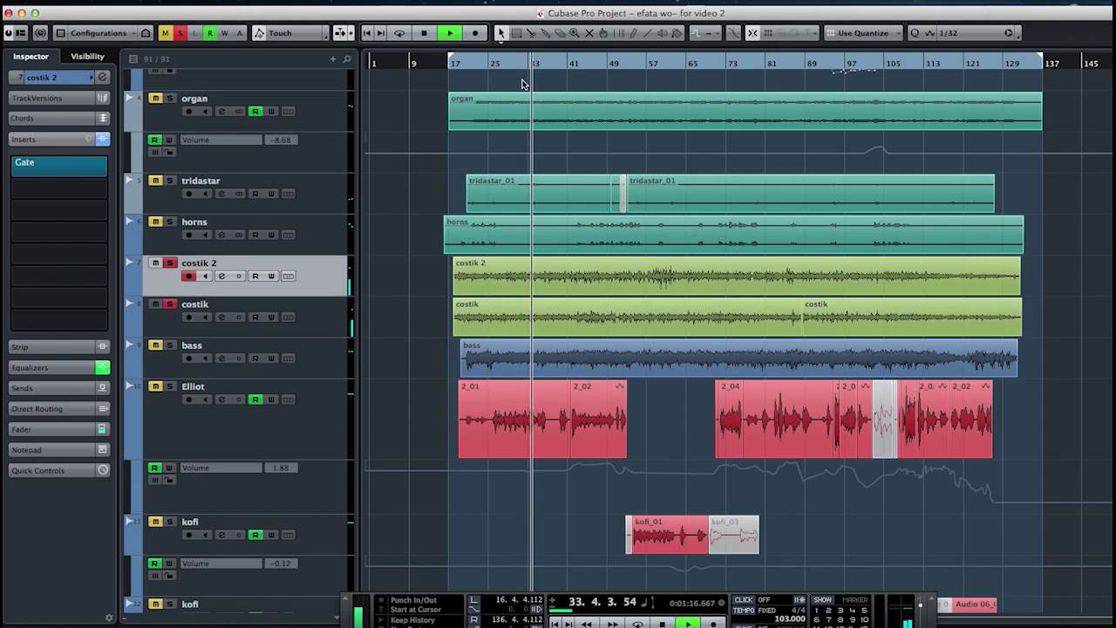
{"action": "left_click", "coordinate": [84, 78]}
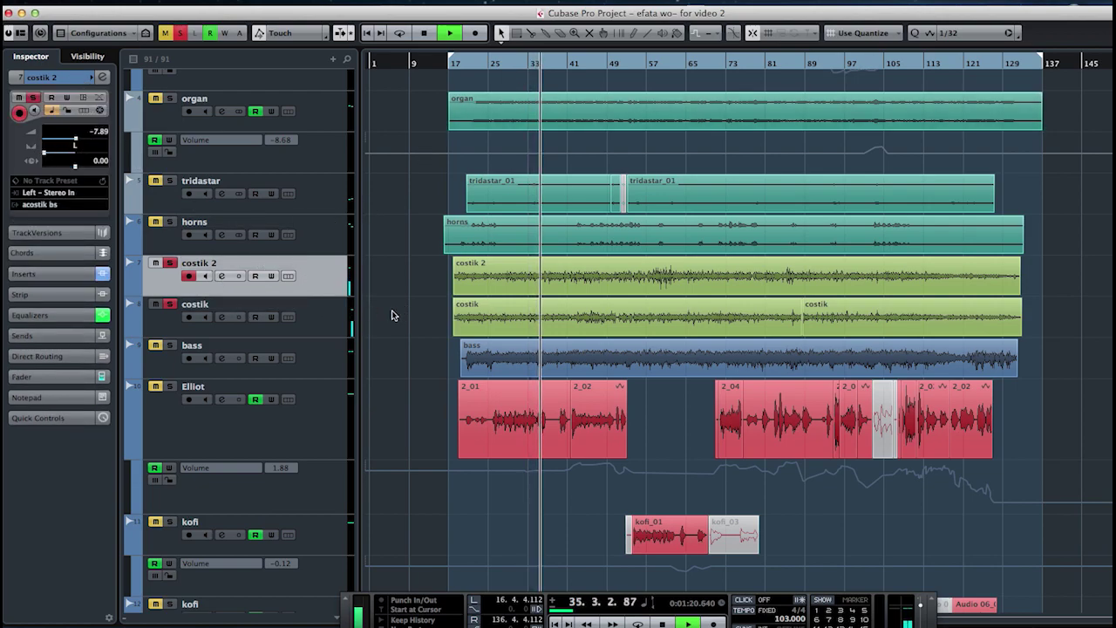
{"action": "left_click", "coordinate": [314, 330]}
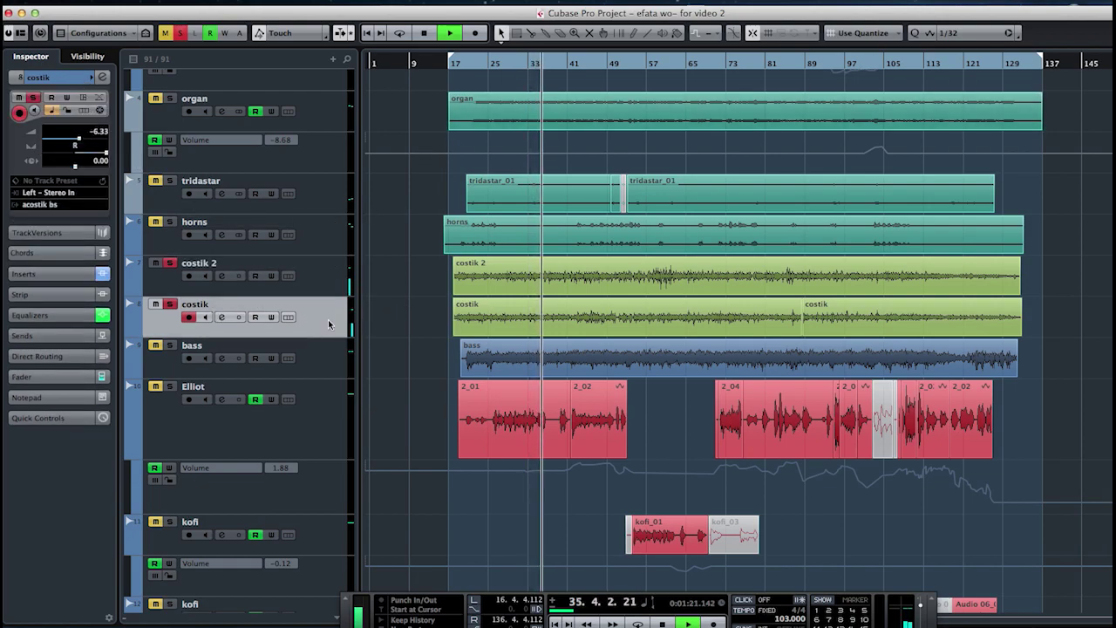
{"action": "left_click", "coordinate": [169, 304]}
{"action": "left_click", "coordinate": [170, 263]}
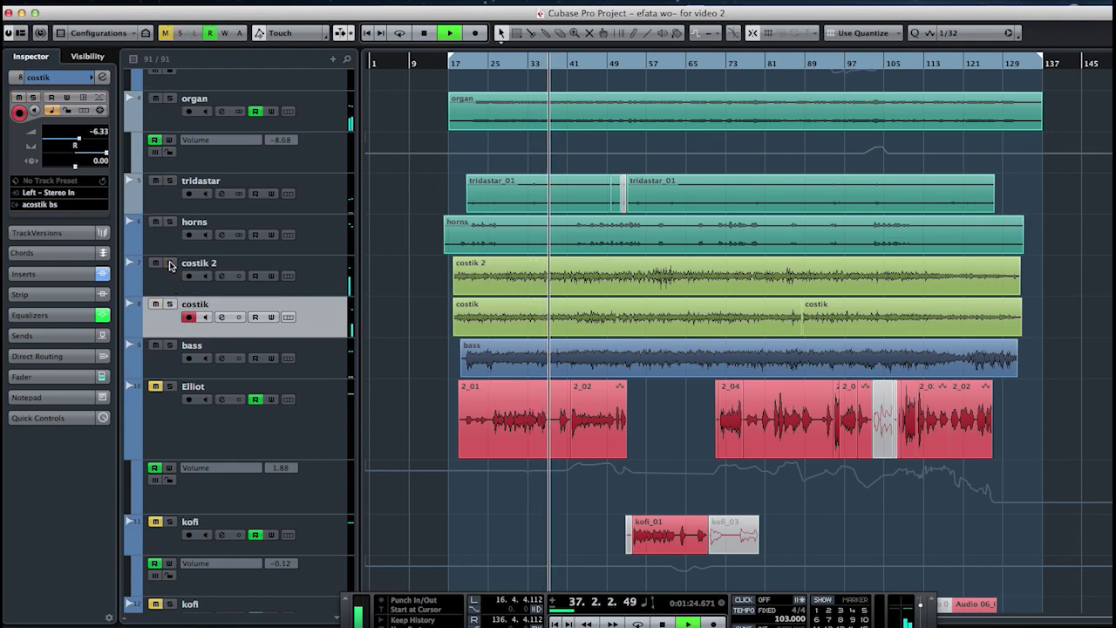
{"action": "key", "text": "space"}
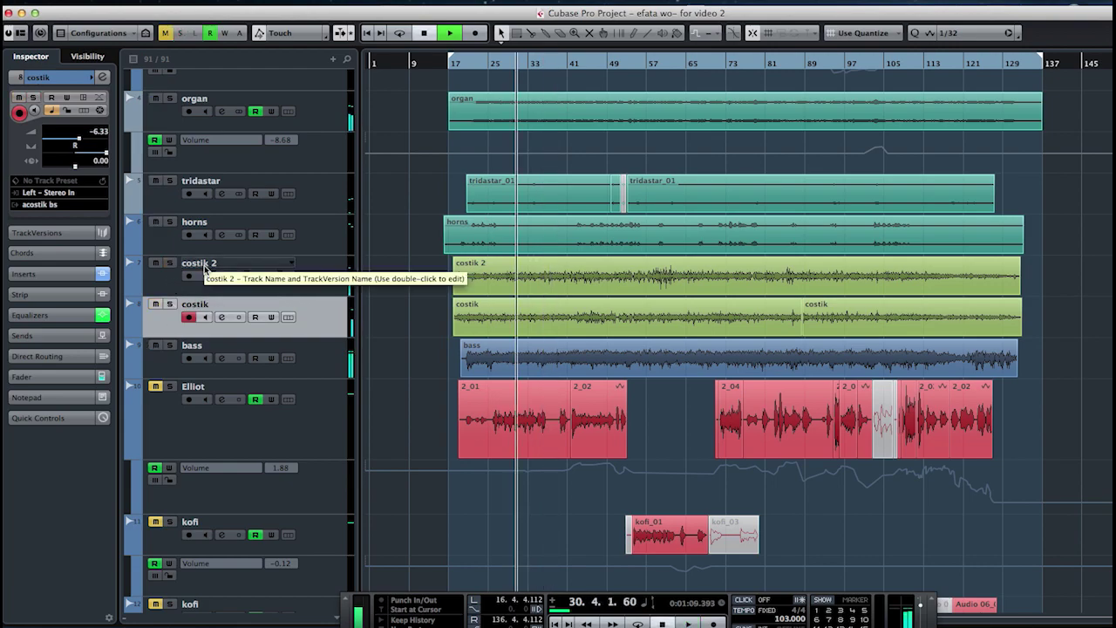
Step: Review the insert effects on the costik 2 track and on the costik track
{"action": "scroll", "coordinate": [402, 290], "scroll_direction": "down", "scroll_amount": 2}
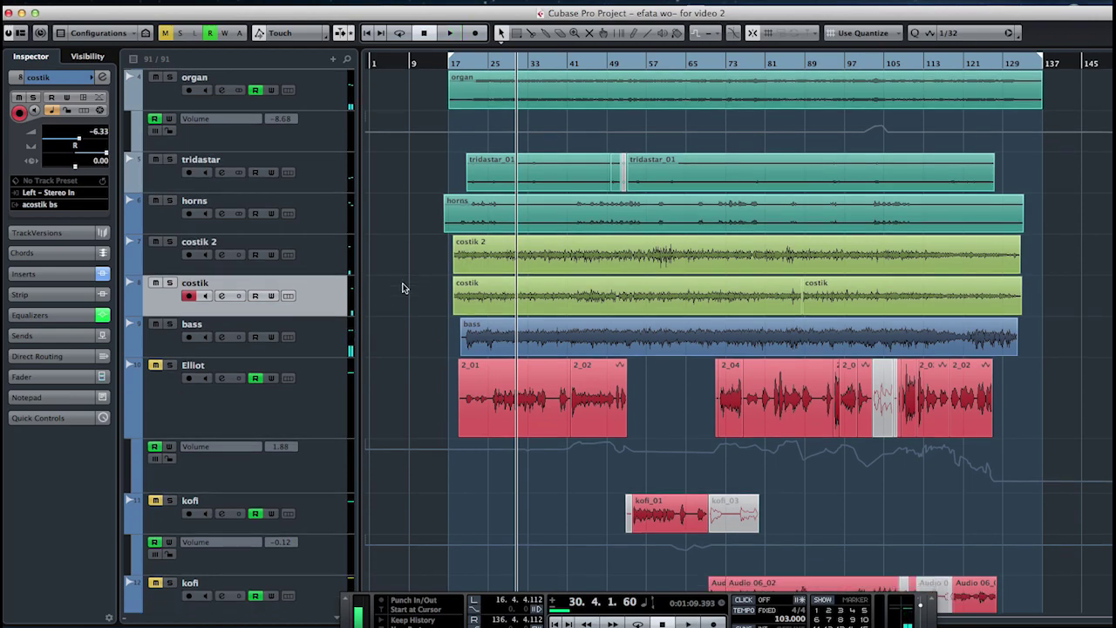
{"action": "left_click", "coordinate": [311, 231]}
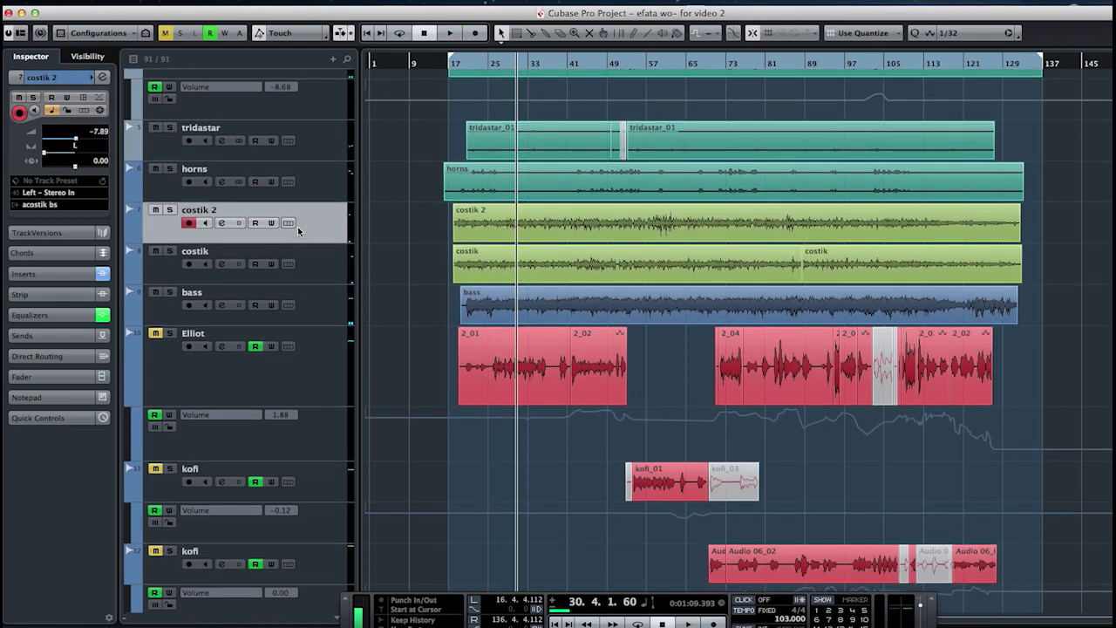
{"action": "left_click", "coordinate": [53, 271]}
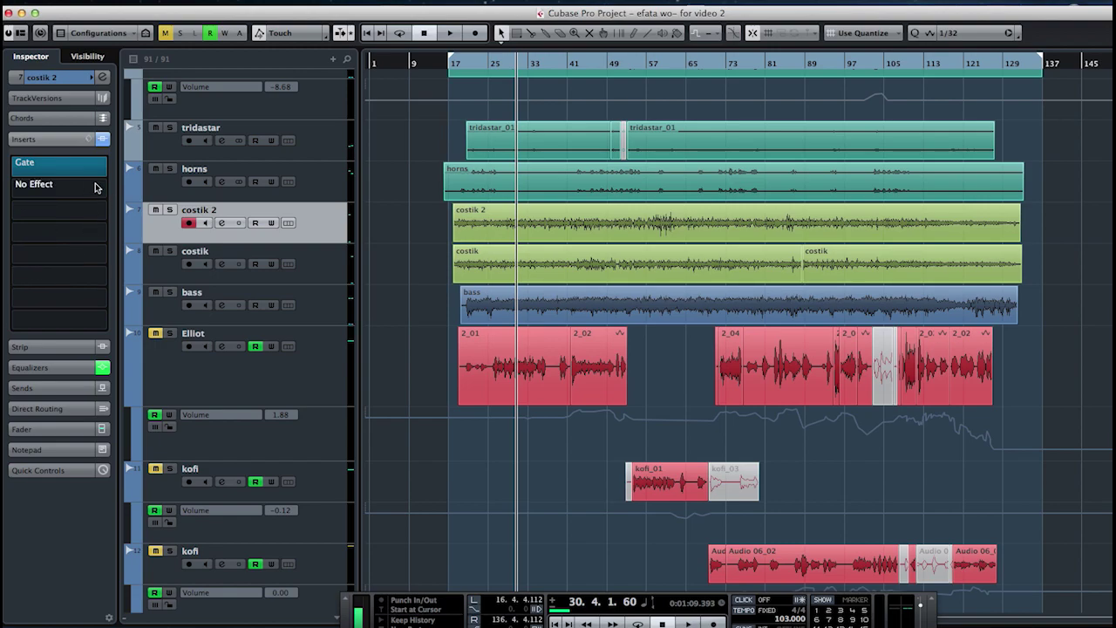
{"action": "left_click", "coordinate": [306, 268]}
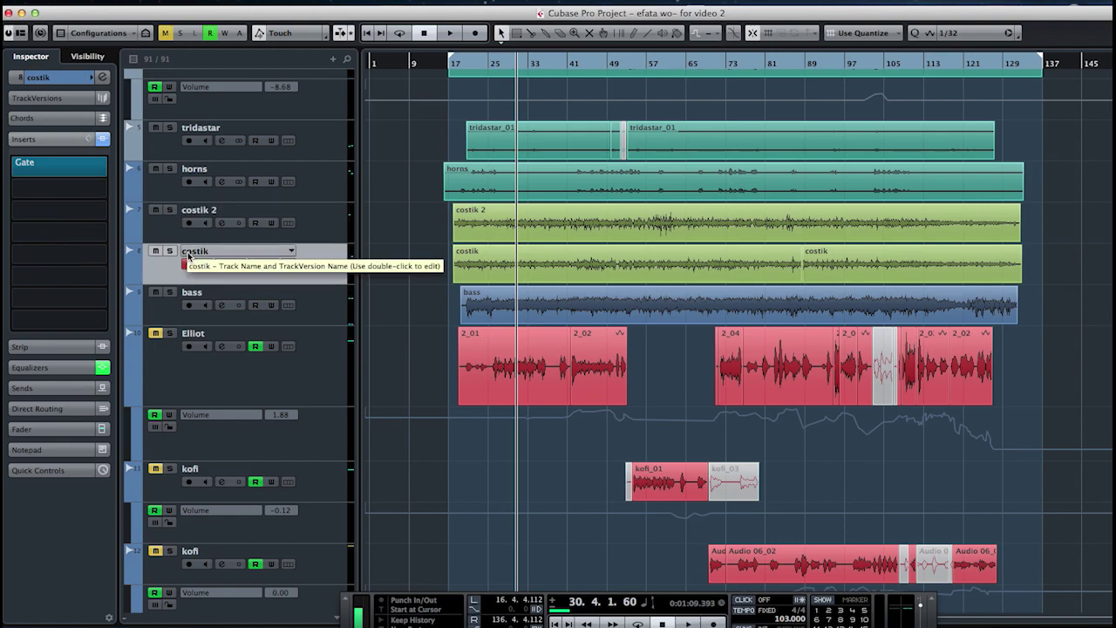
Step: Select the acostik bs group and review its API-550B Stereo and PM-TransControl inserts, closing each one after viewing
{"action": "scroll", "coordinate": [307, 273], "scroll_direction": "down", "scroll_amount": 15}
{"action": "scroll", "coordinate": [307, 277], "scroll_direction": "down", "scroll_amount": 20}
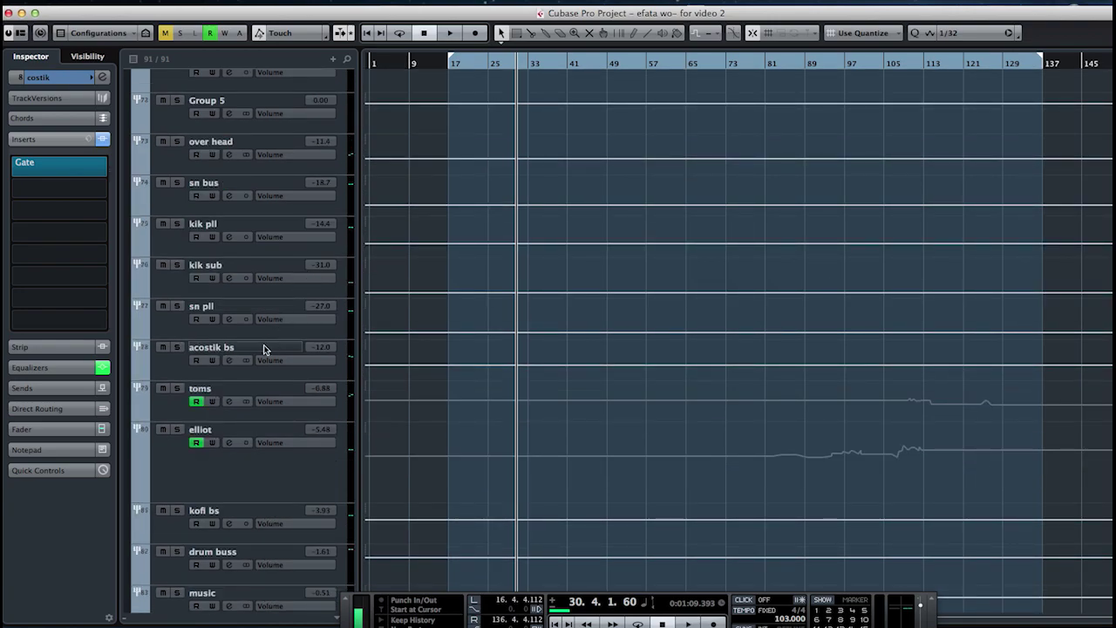
{"action": "left_click", "coordinate": [166, 367]}
{"action": "mouse_move", "coordinate": [73, 124]}
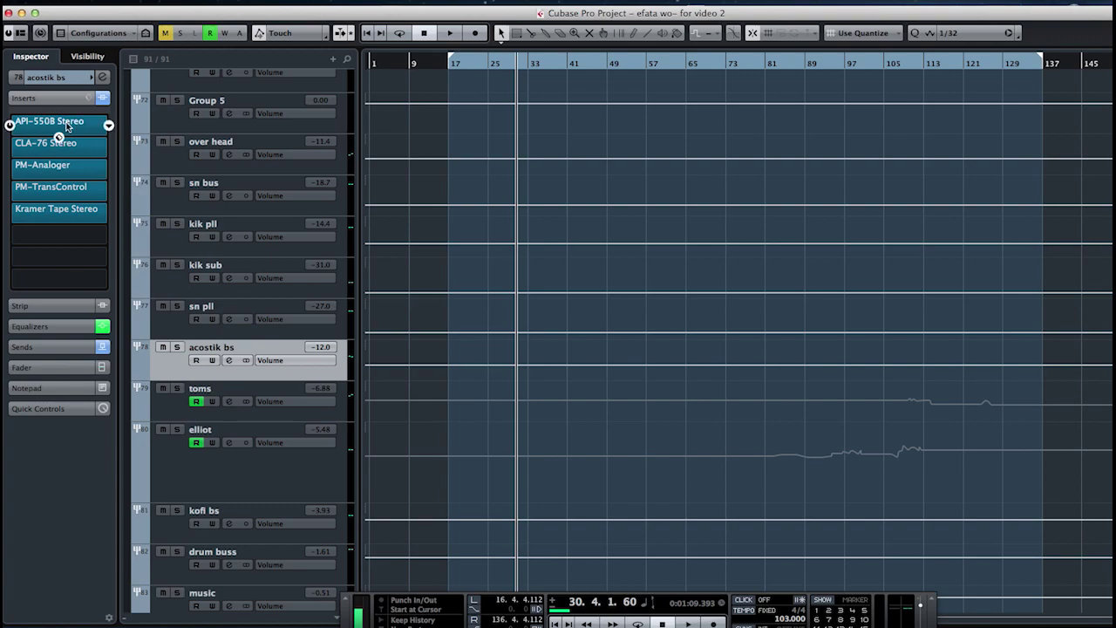
{"action": "left_click", "coordinate": [75, 126]}
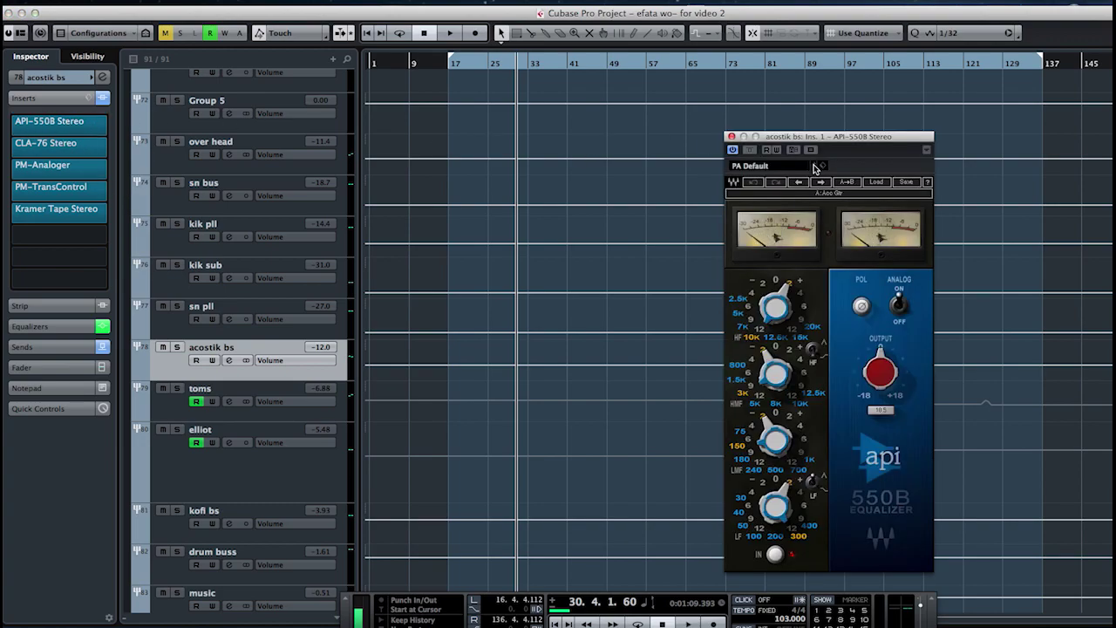
{"action": "left_click_drag", "start_coordinate": [828, 137], "coordinate": [694, 91]}
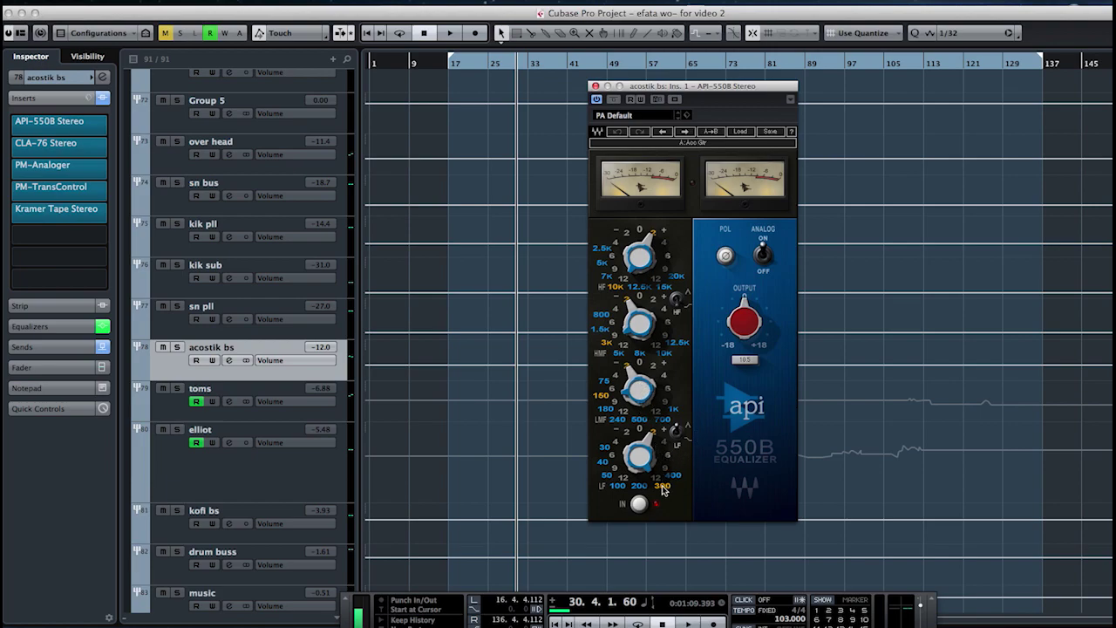
{"action": "left_click", "coordinate": [596, 87]}
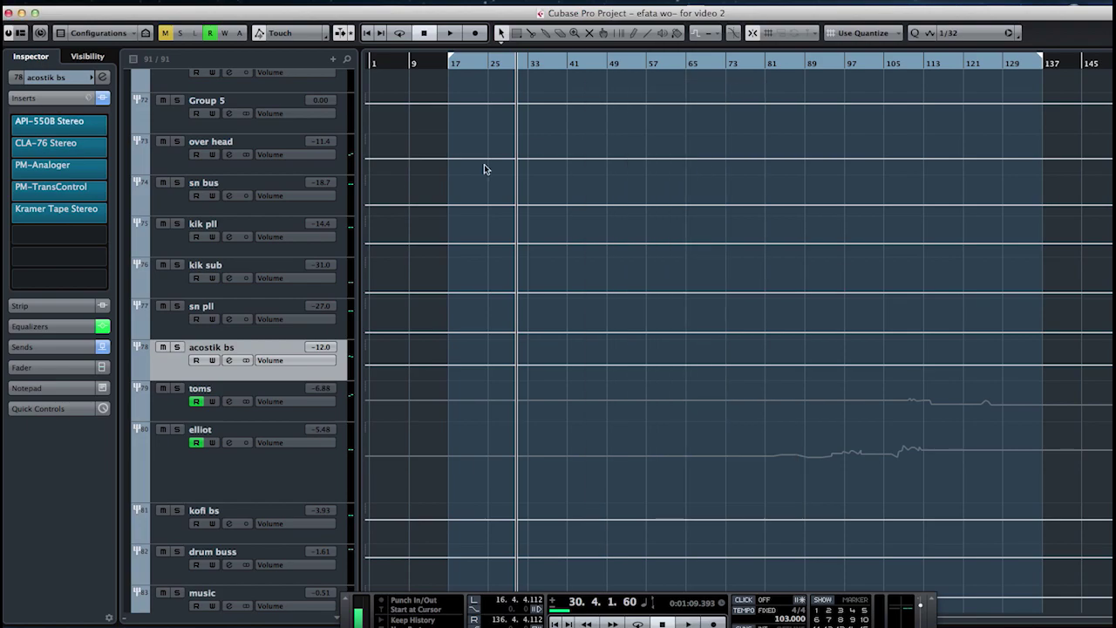
{"action": "left_click", "coordinate": [72, 196]}
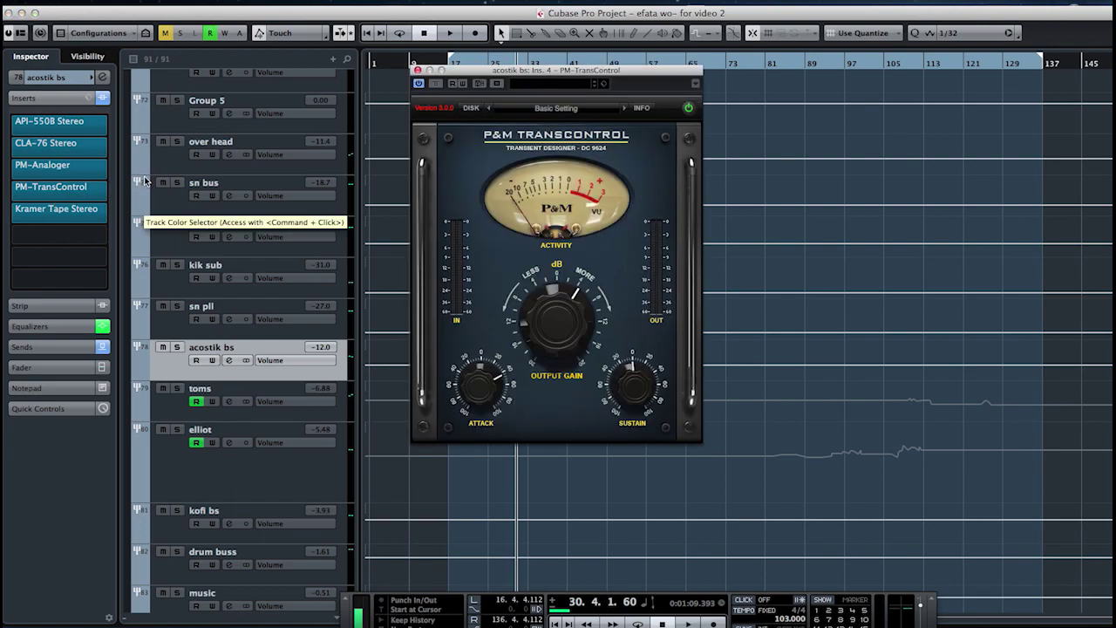
{"action": "left_click", "coordinate": [417, 70]}
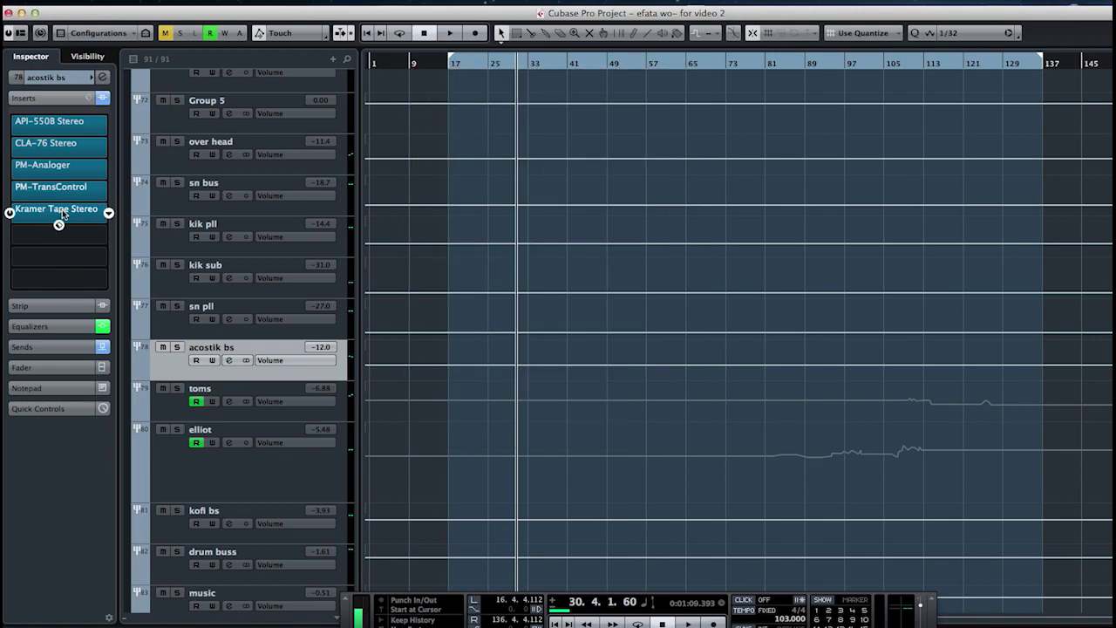
Step: Look over the drum, percussion, backing vocal, instrument, group and FX tracks of the project
{"action": "scroll", "coordinate": [537, 234], "scroll_direction": "up", "scroll_amount": 10}
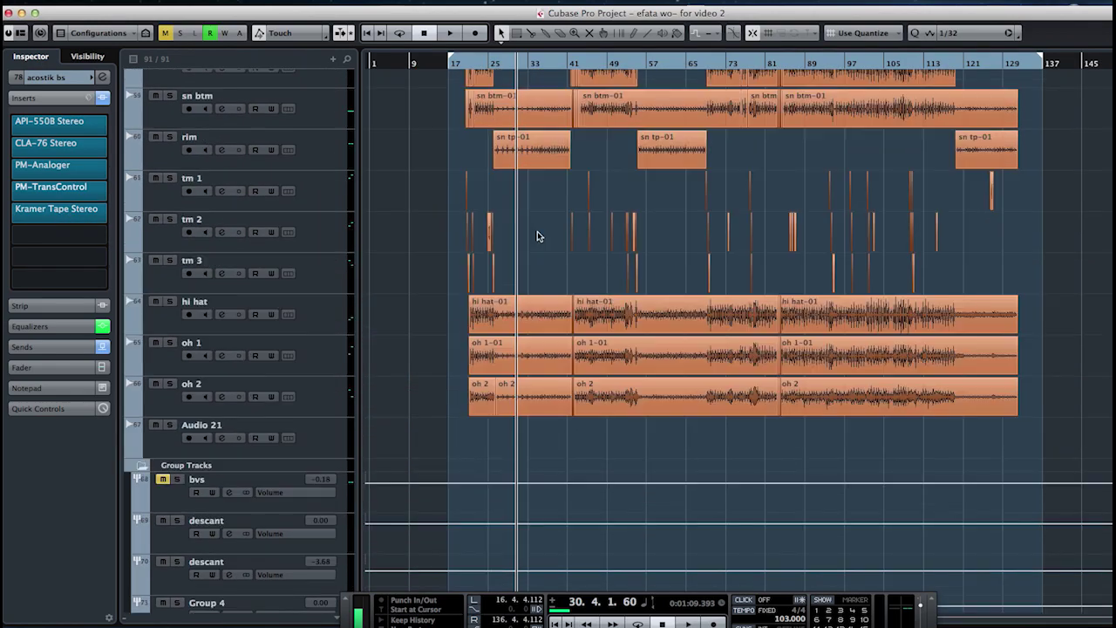
{"action": "scroll", "coordinate": [537, 236], "scroll_direction": "up", "scroll_amount": 15}
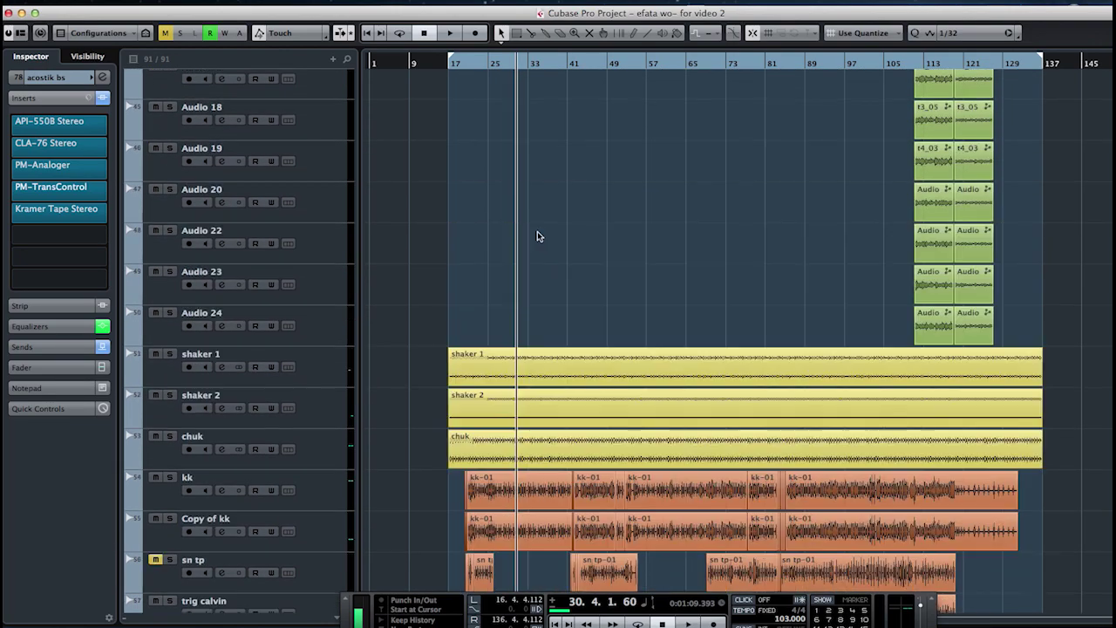
{"action": "scroll", "coordinate": [537, 236], "scroll_direction": "up", "scroll_amount": 15}
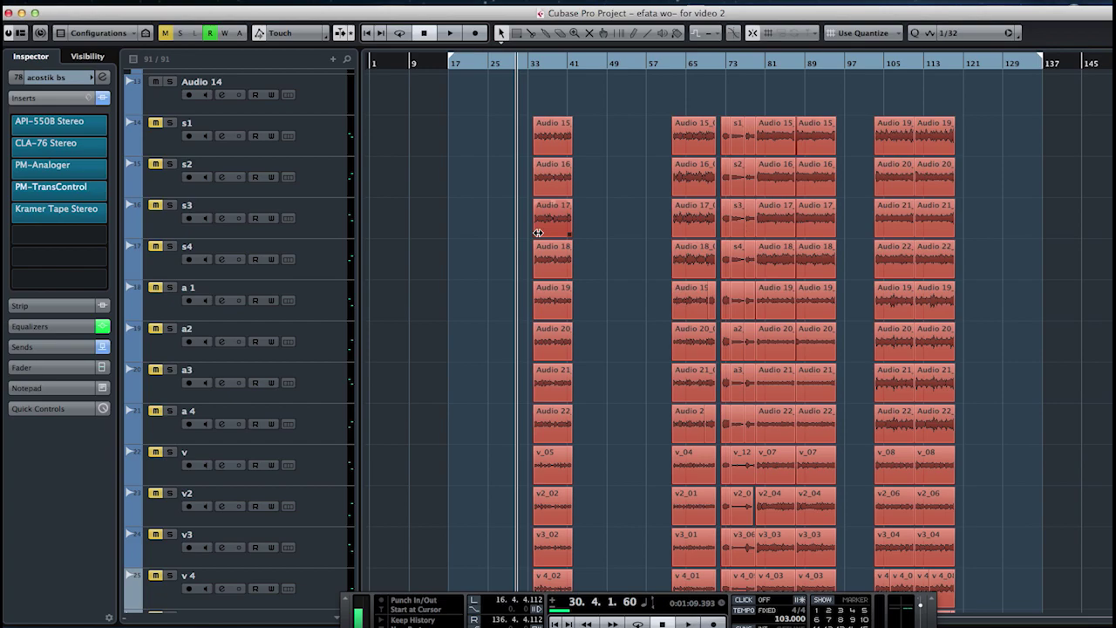
{"action": "scroll", "coordinate": [538, 234], "scroll_direction": "up", "scroll_amount": 15}
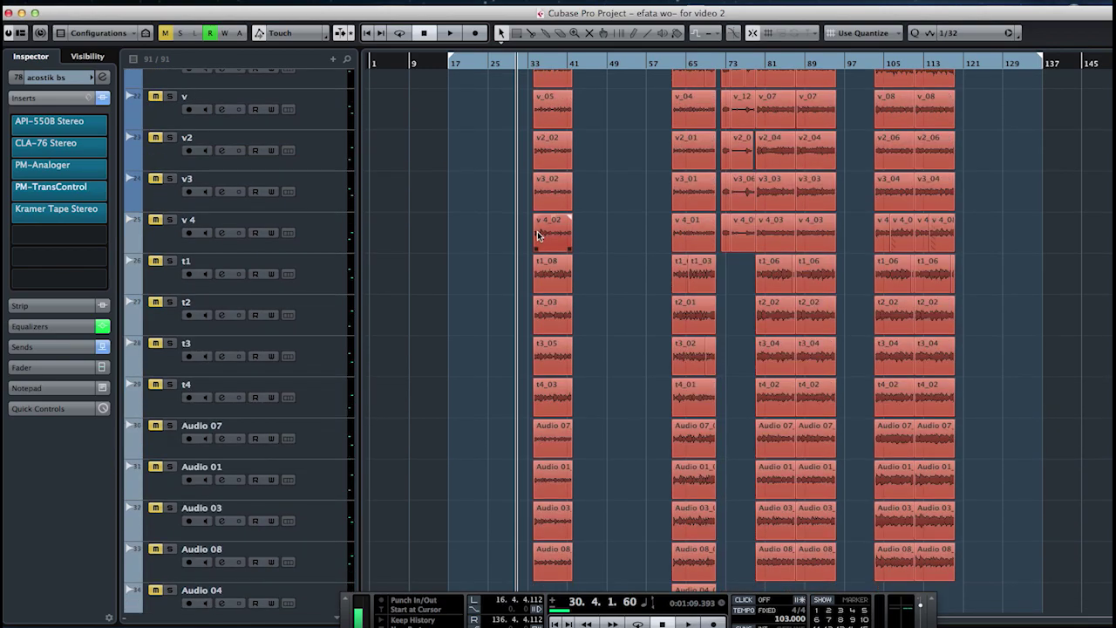
{"action": "scroll", "coordinate": [537, 235], "scroll_direction": "down", "scroll_amount": 8}
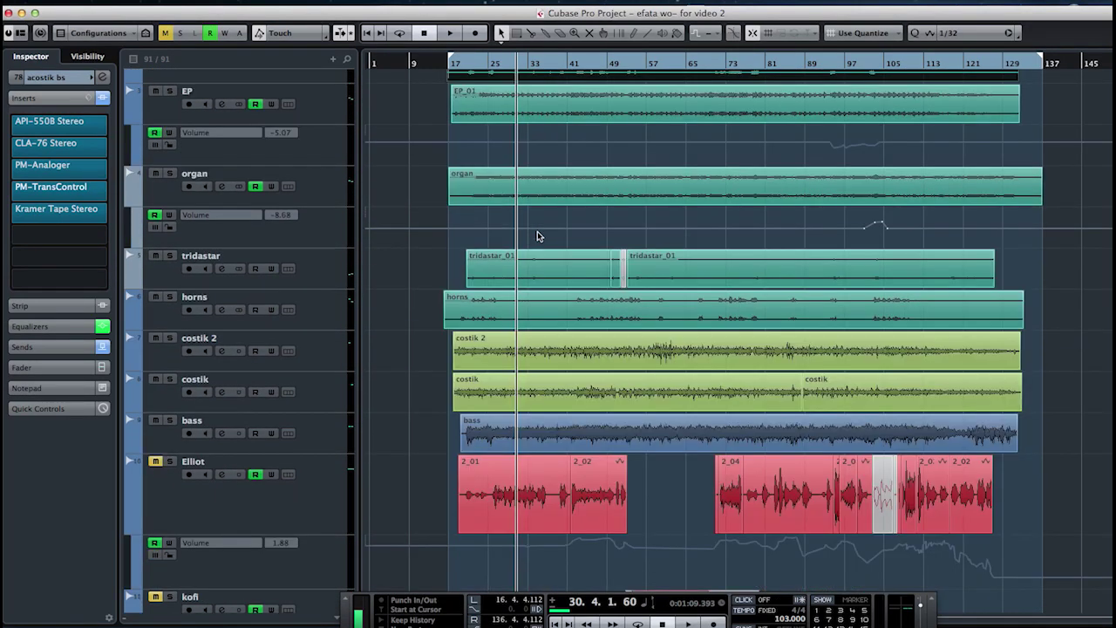
{"action": "scroll", "coordinate": [537, 235], "scroll_direction": "up", "scroll_amount": 3}
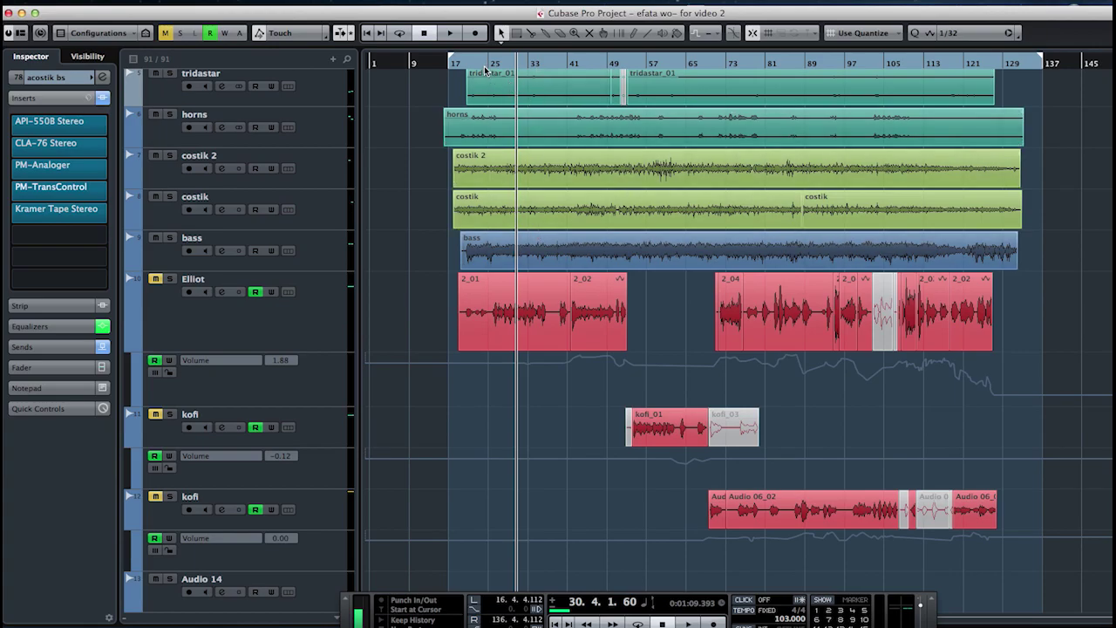
{"action": "scroll", "coordinate": [591, 354], "scroll_direction": "down", "scroll_amount": 20}
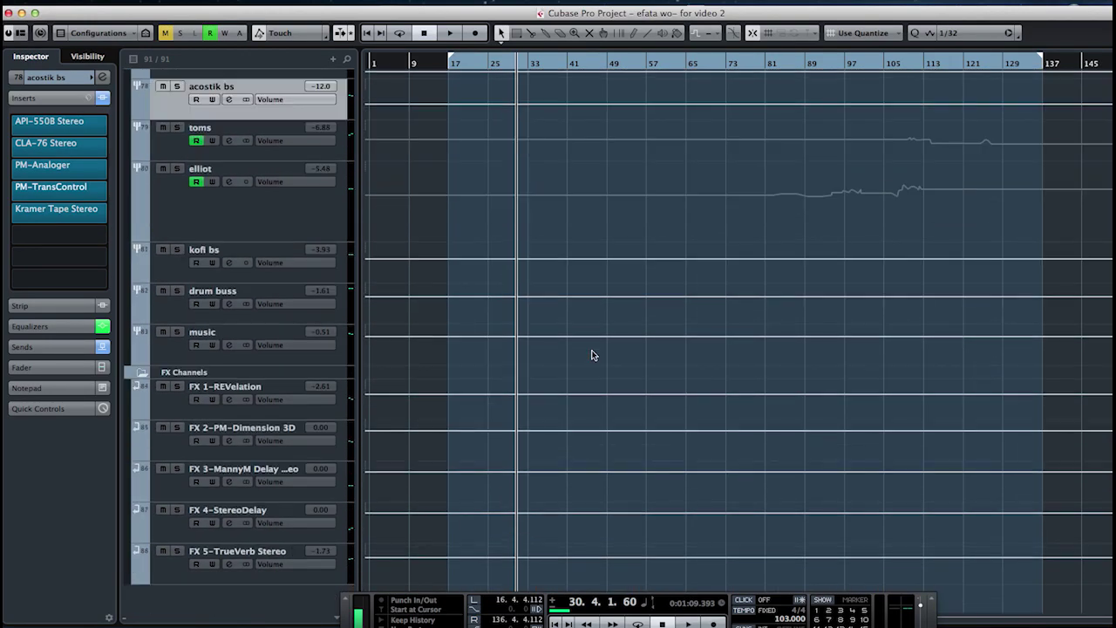
{"action": "scroll", "coordinate": [592, 354], "scroll_direction": "up", "scroll_amount": 20}
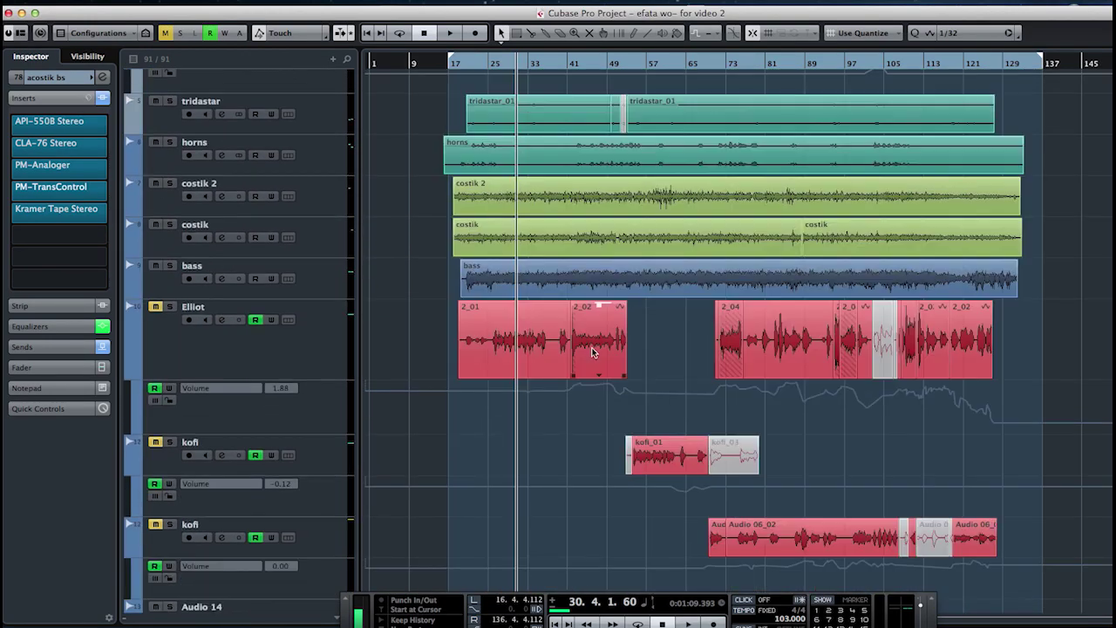
Step: Play the mix from about bar 23, jump ahead to about bar 32 and stop playback
{"action": "double_click", "coordinate": [479, 63]}
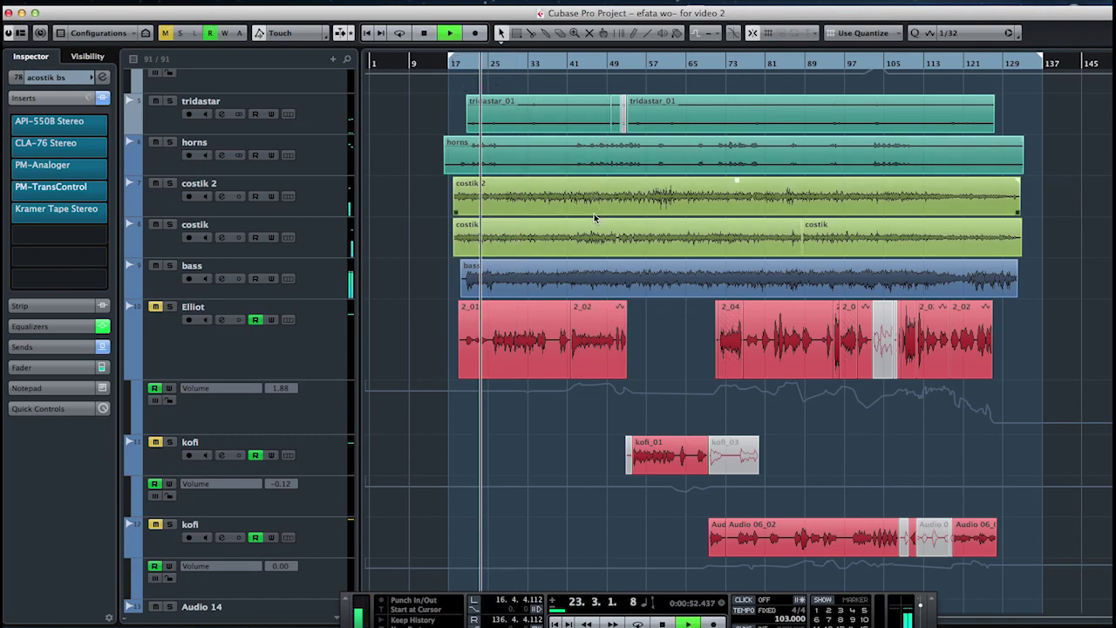
{"action": "scroll", "coordinate": [593, 217], "scroll_direction": "down", "scroll_amount": 10}
{"action": "left_click", "coordinate": [529, 70]}
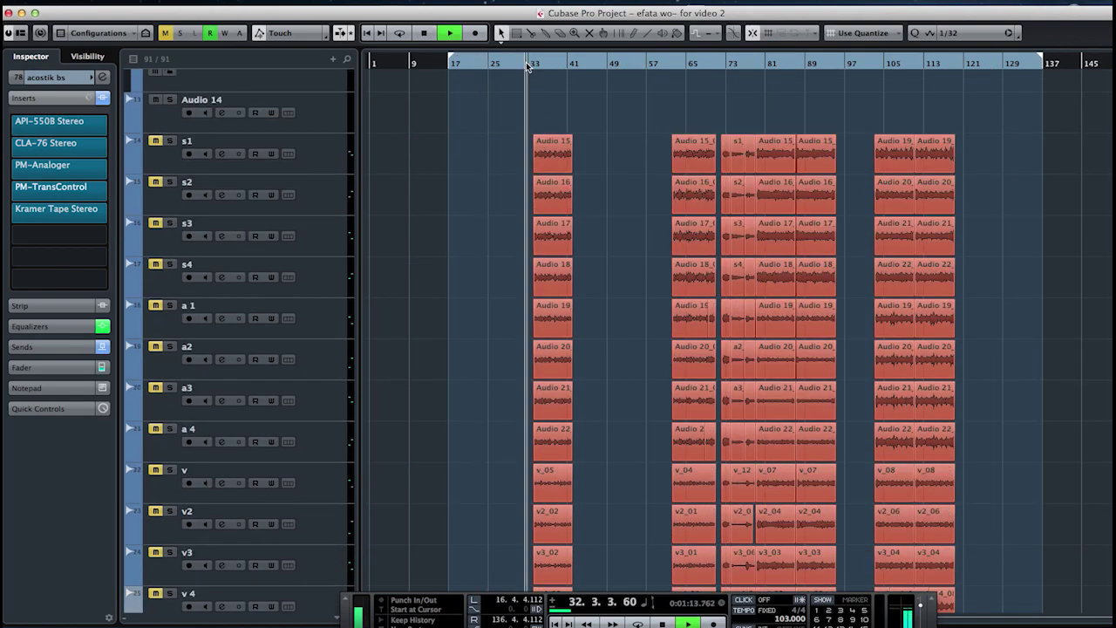
{"action": "key", "text": "space"}
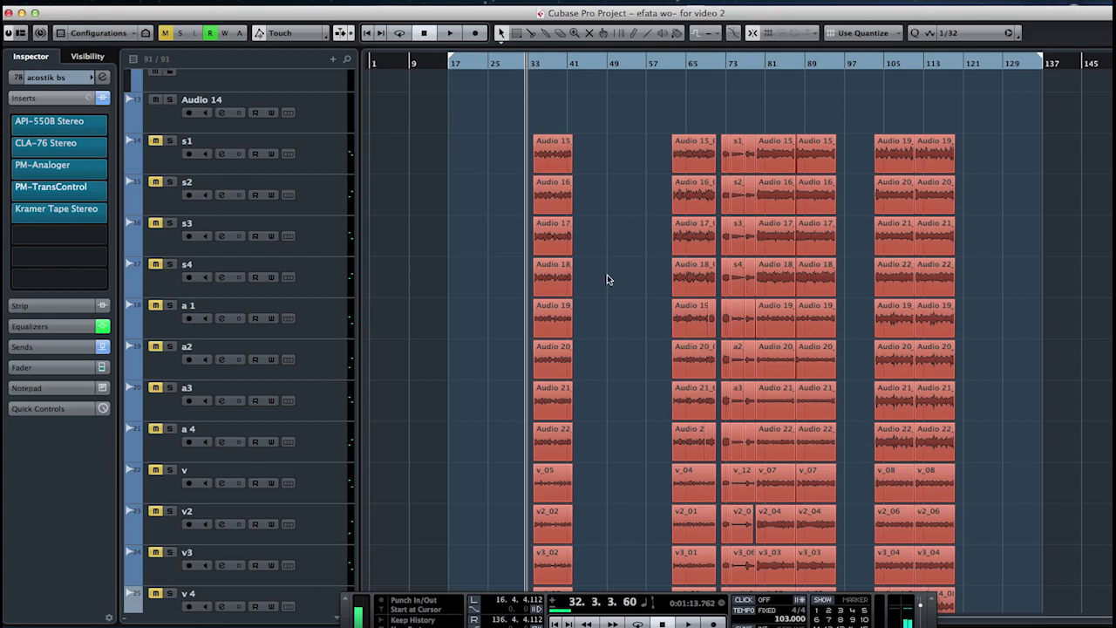
Step: Unmute the bvs group together with the backing vocal tracks
{"action": "scroll", "coordinate": [609, 277], "scroll_direction": "down", "scroll_amount": 8}
{"action": "scroll", "coordinate": [609, 277], "scroll_direction": "down", "scroll_amount": 3}
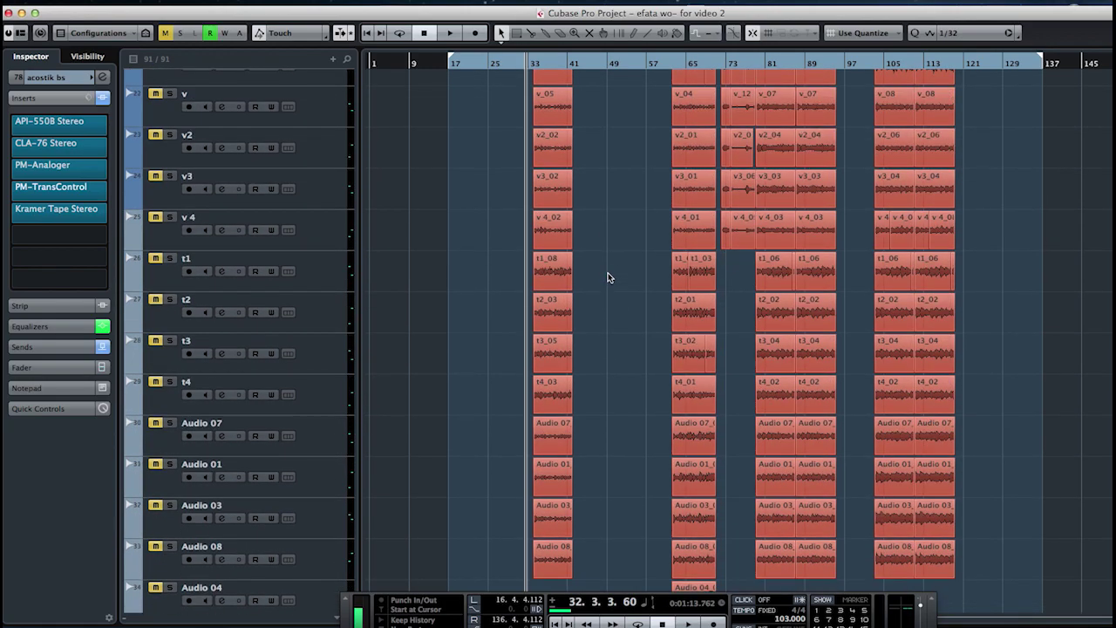
{"action": "scroll", "coordinate": [609, 278], "scroll_direction": "up", "scroll_amount": 12}
{"action": "scroll", "coordinate": [609, 278], "scroll_direction": "down", "scroll_amount": 15}
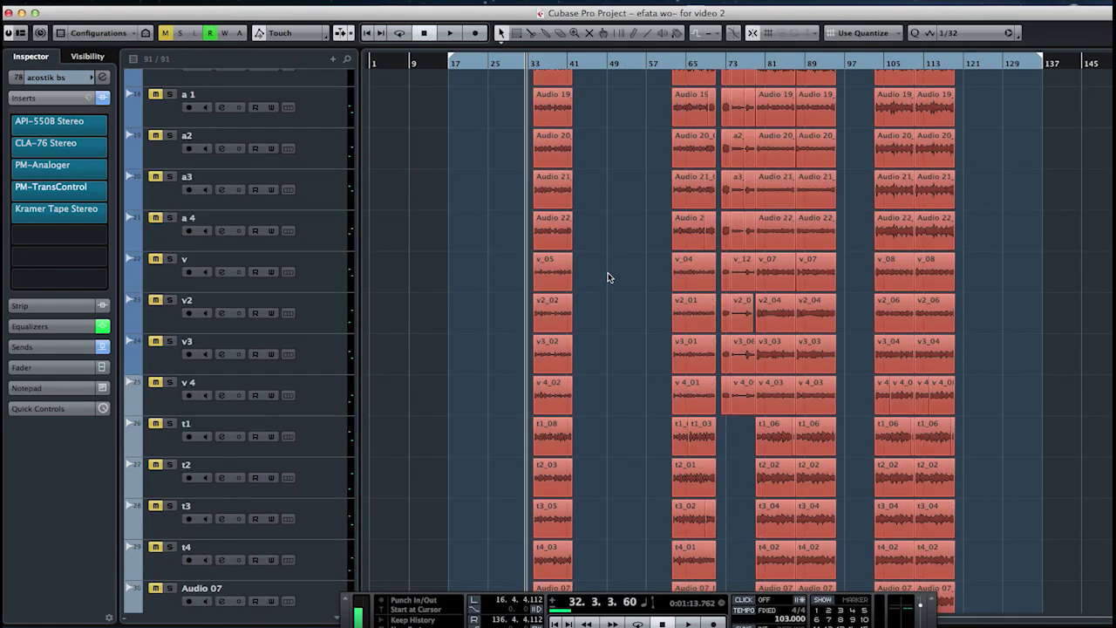
{"action": "scroll", "coordinate": [608, 277], "scroll_direction": "down", "scroll_amount": 15}
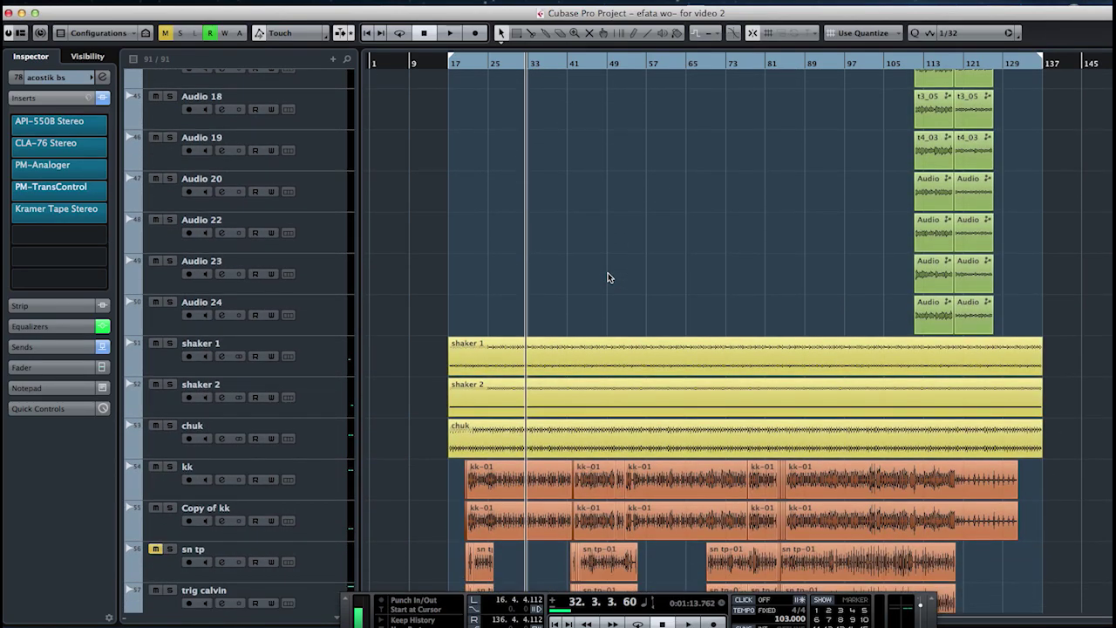
{"action": "scroll", "coordinate": [608, 277], "scroll_direction": "down", "scroll_amount": 12}
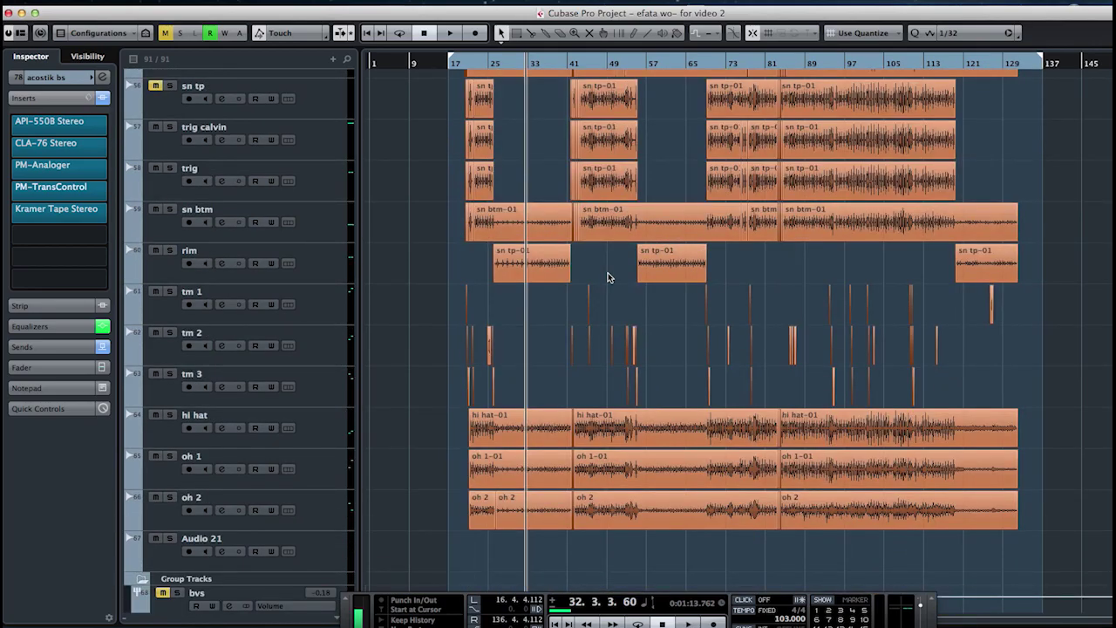
{"action": "scroll", "coordinate": [608, 278], "scroll_direction": "down", "scroll_amount": 5}
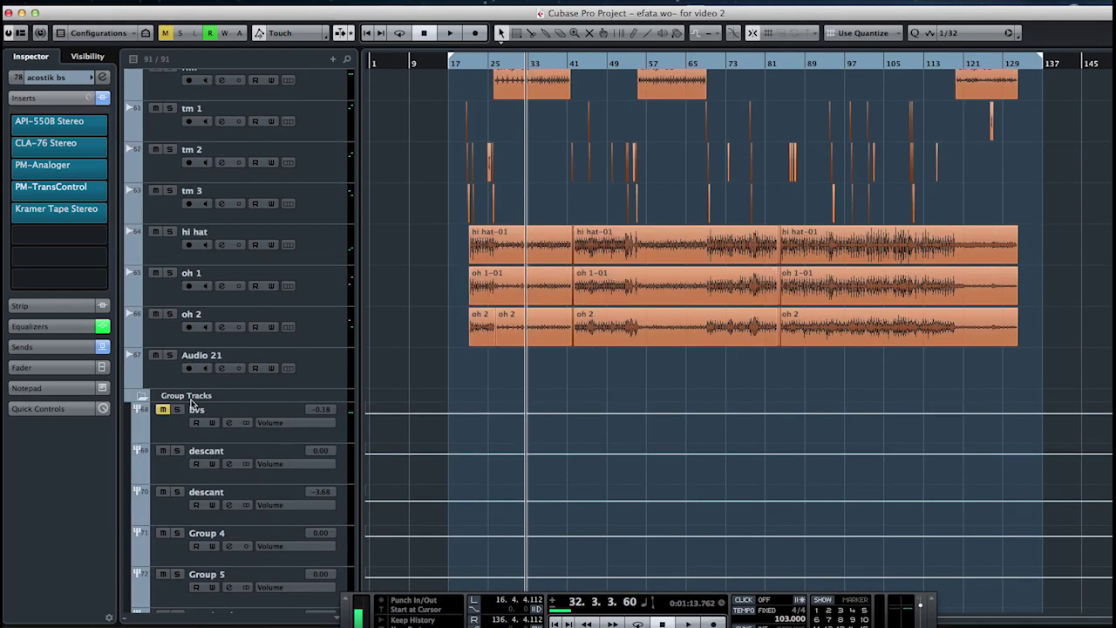
{"action": "scroll", "coordinate": [628, 287], "scroll_direction": "up", "scroll_amount": 20}
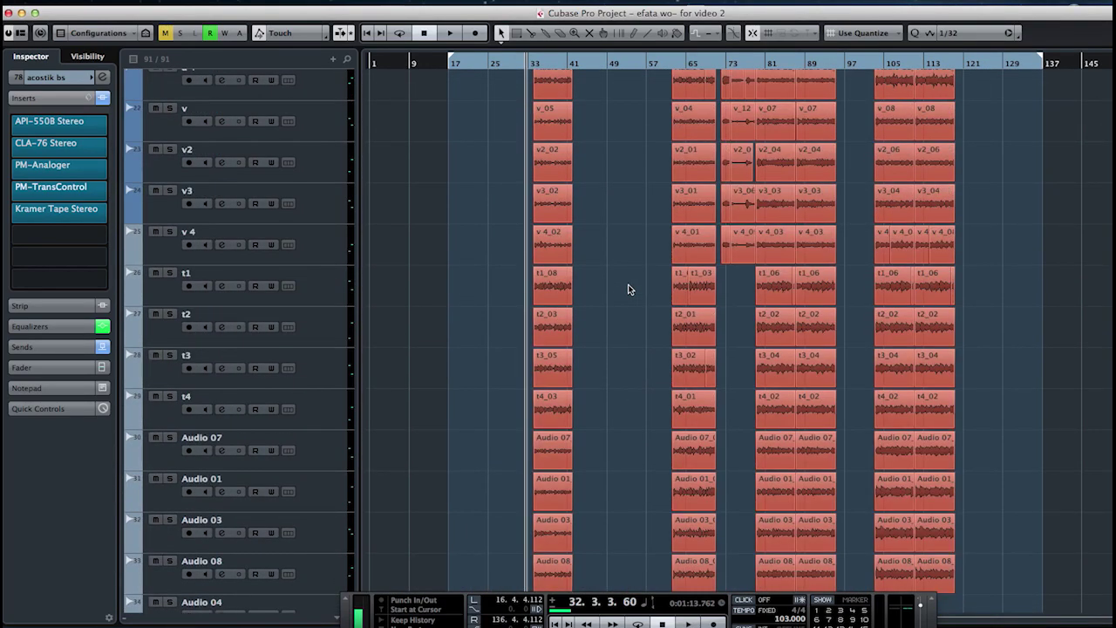
{"action": "scroll", "coordinate": [601, 218], "scroll_direction": "up", "scroll_amount": 8}
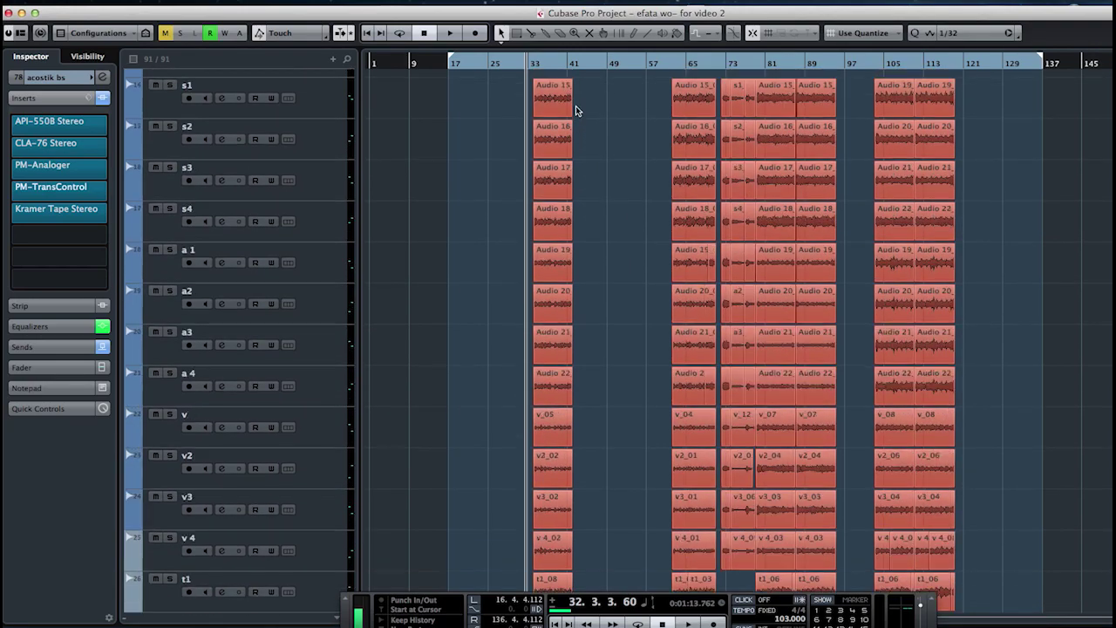
Step: Play the full mix with backing vocals from about bar 34 while looking over the vocal and group tracks
{"action": "left_click", "coordinate": [535, 66]}
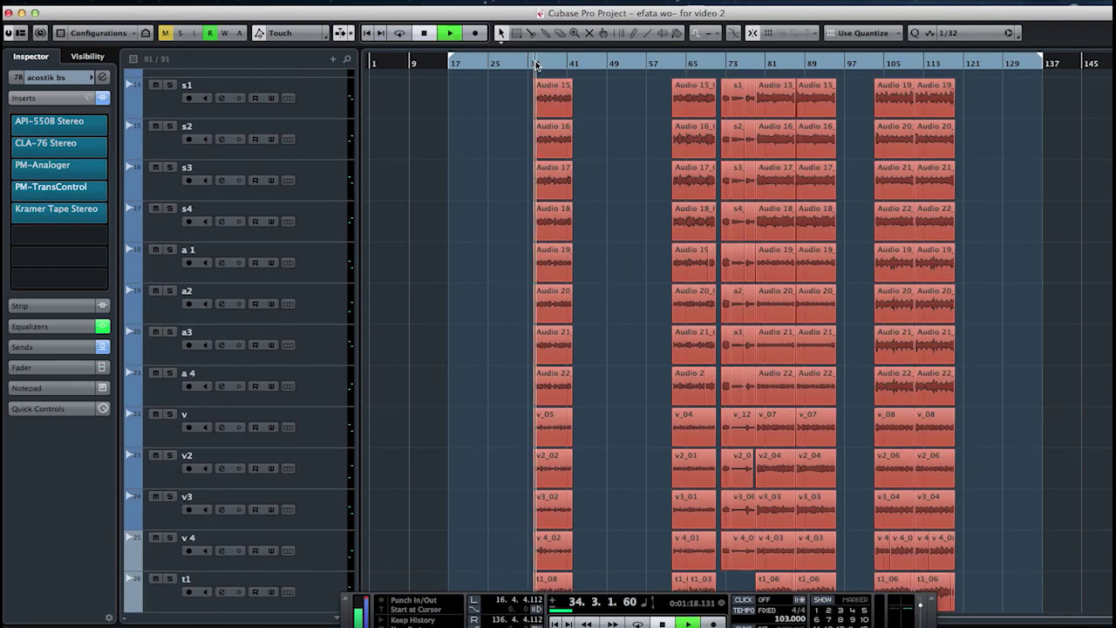
{"action": "key", "text": "space"}
{"action": "scroll", "coordinate": [628, 232], "scroll_direction": "down", "scroll_amount": 20}
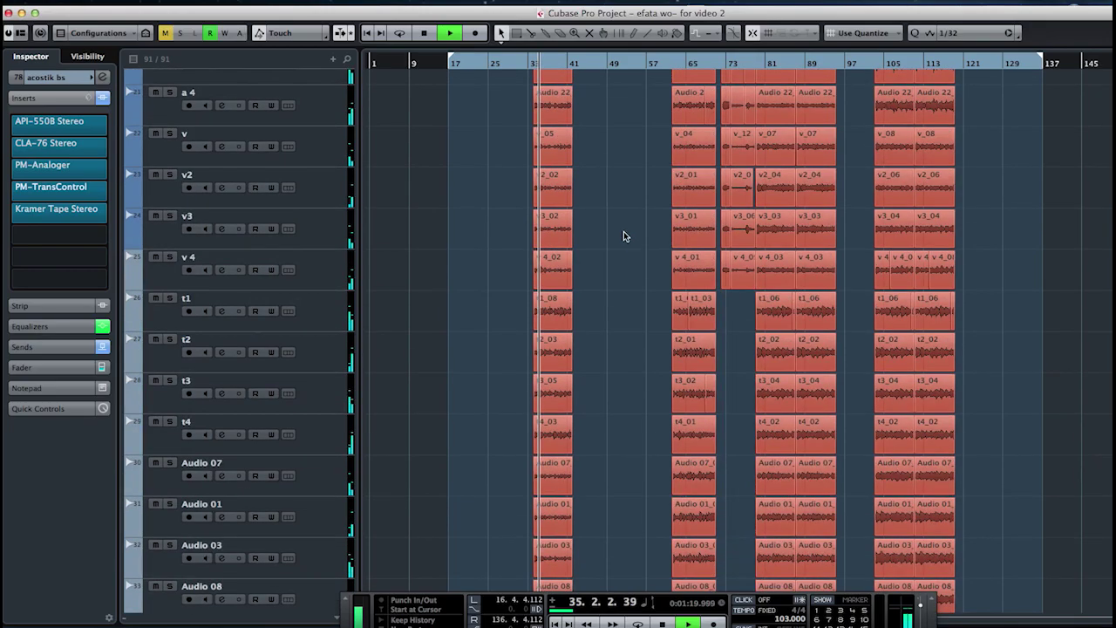
{"action": "scroll", "coordinate": [610, 246], "scroll_direction": "down", "scroll_amount": 12}
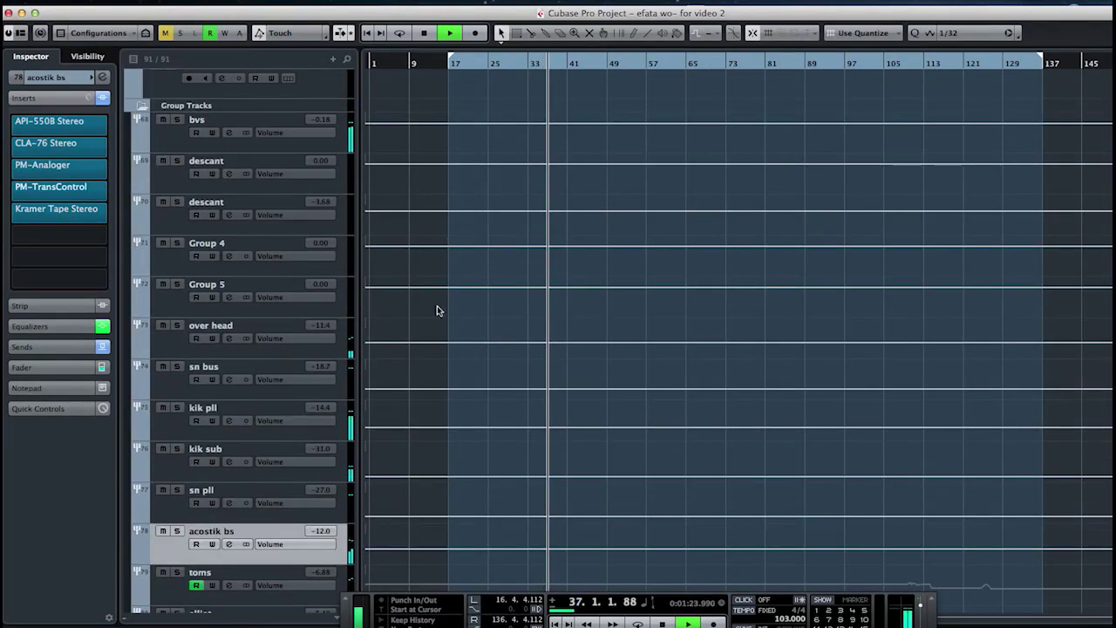
{"action": "scroll", "coordinate": [452, 312], "scroll_direction": "up", "scroll_amount": 1}
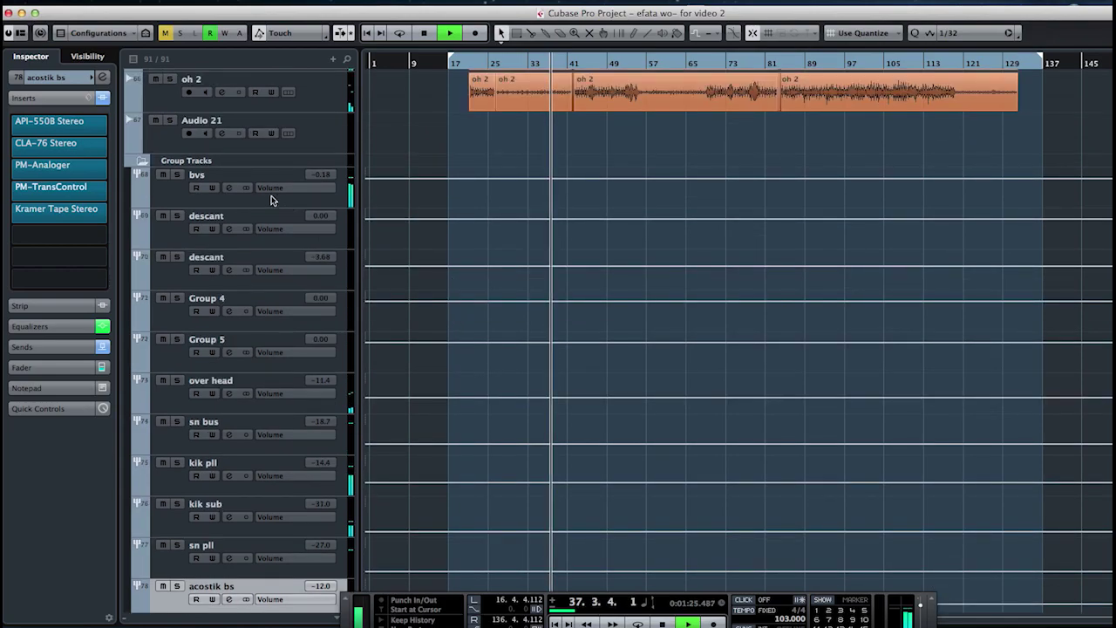
Step: Audition the bvs group in solo, select it to show its inserts, and stop playback
{"action": "left_click", "coordinate": [177, 174]}
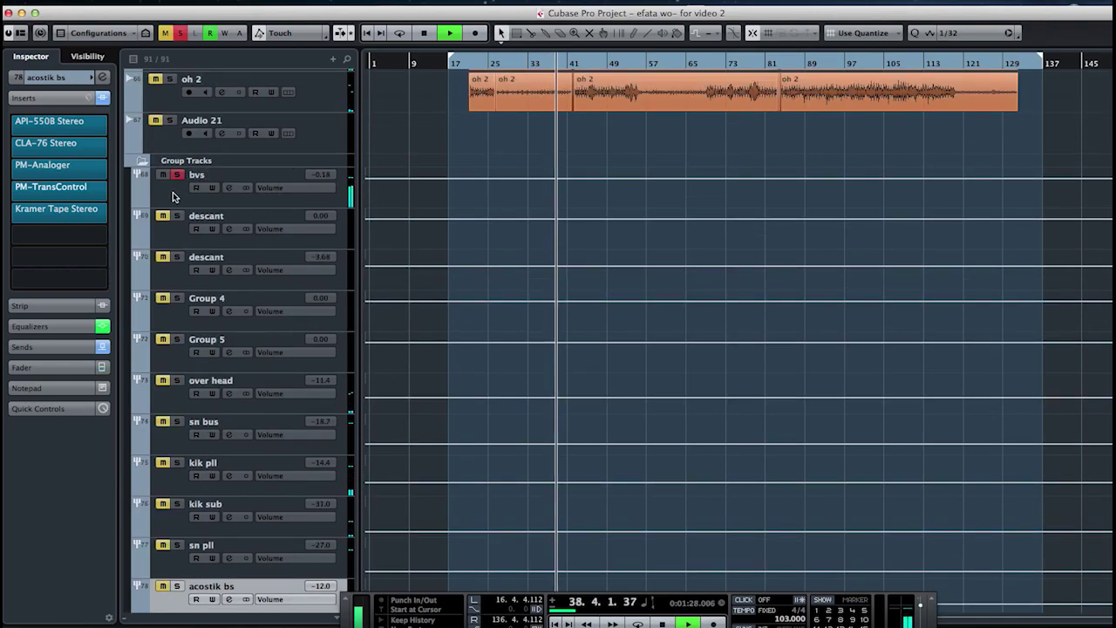
{"action": "left_click", "coordinate": [187, 184]}
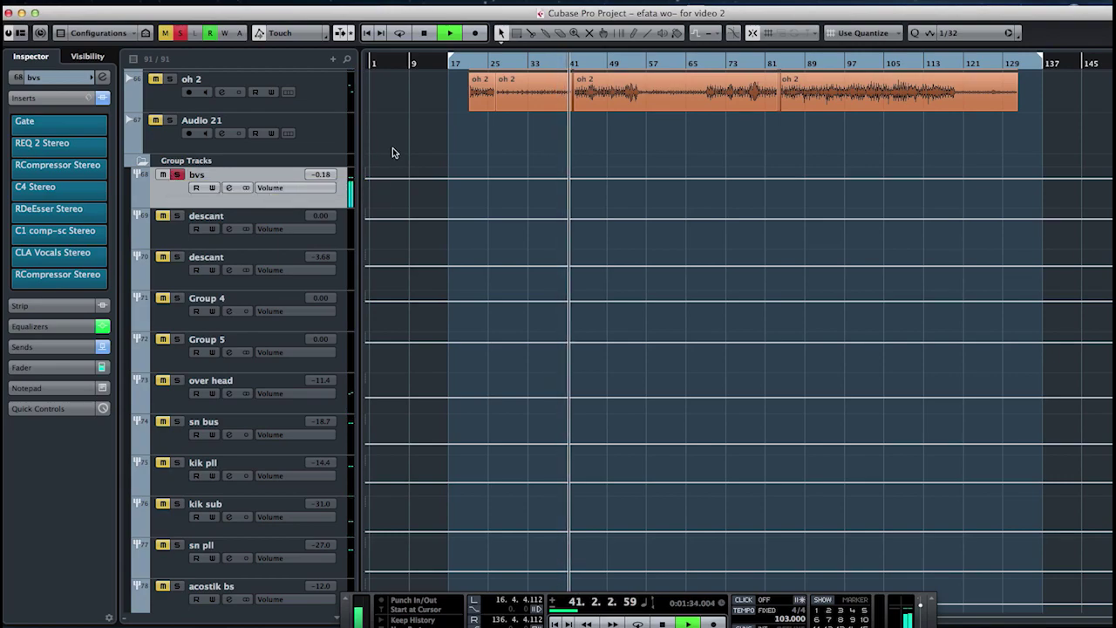
{"action": "key", "text": "space"}
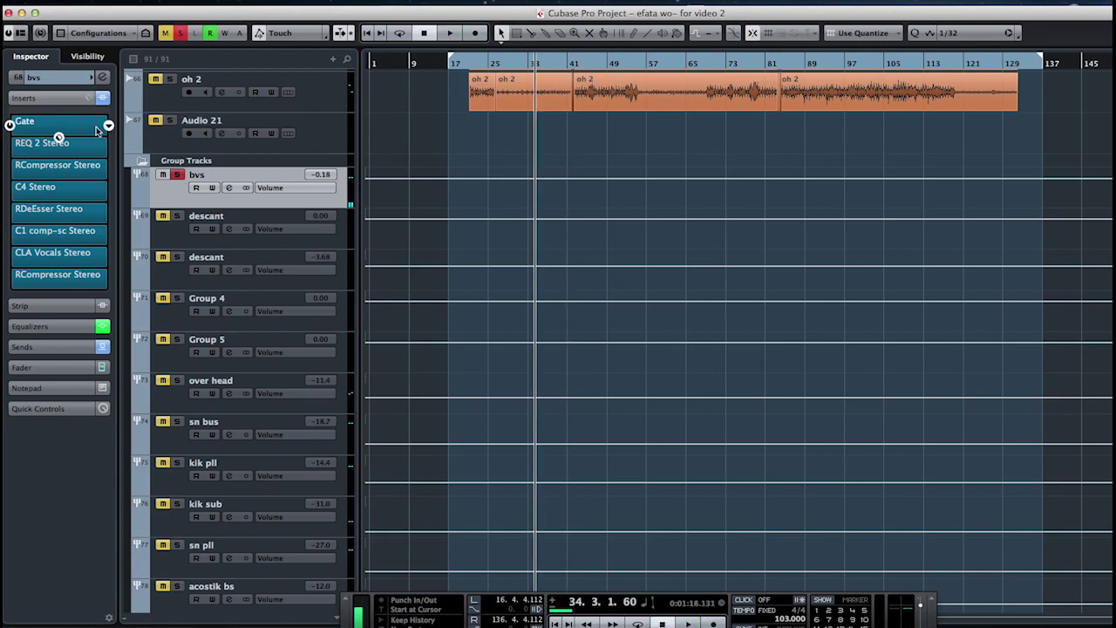
Step: Review the REQ 2 Stereo equalizer settings on the bvs group and close its window
{"action": "left_click", "coordinate": [72, 148]}
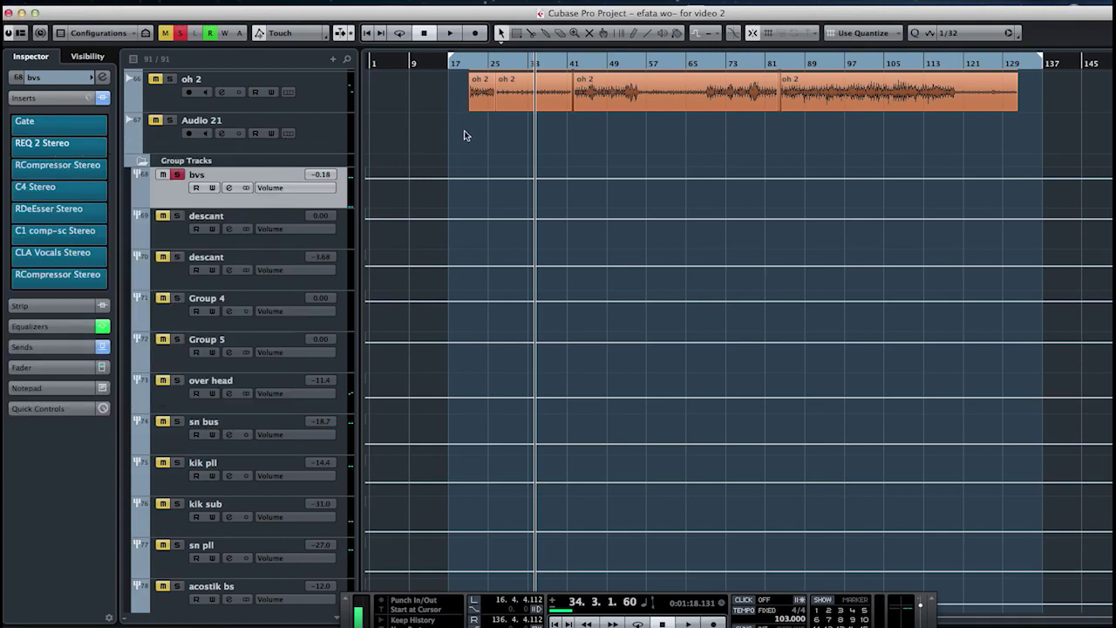
{"action": "left_click", "coordinate": [55, 144]}
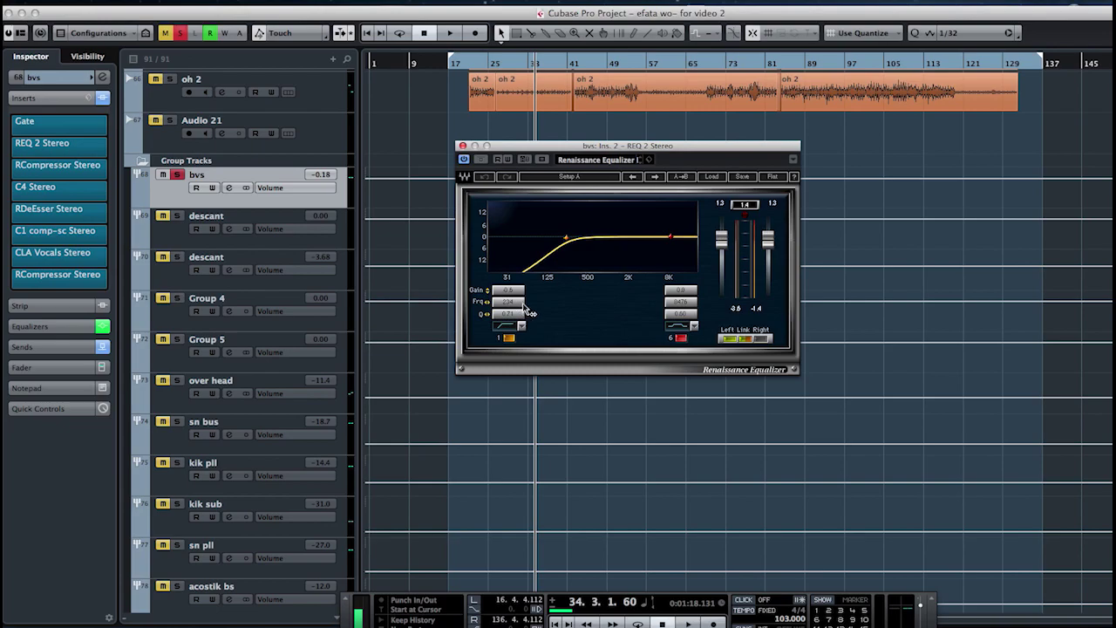
{"action": "left_click", "coordinate": [463, 146]}
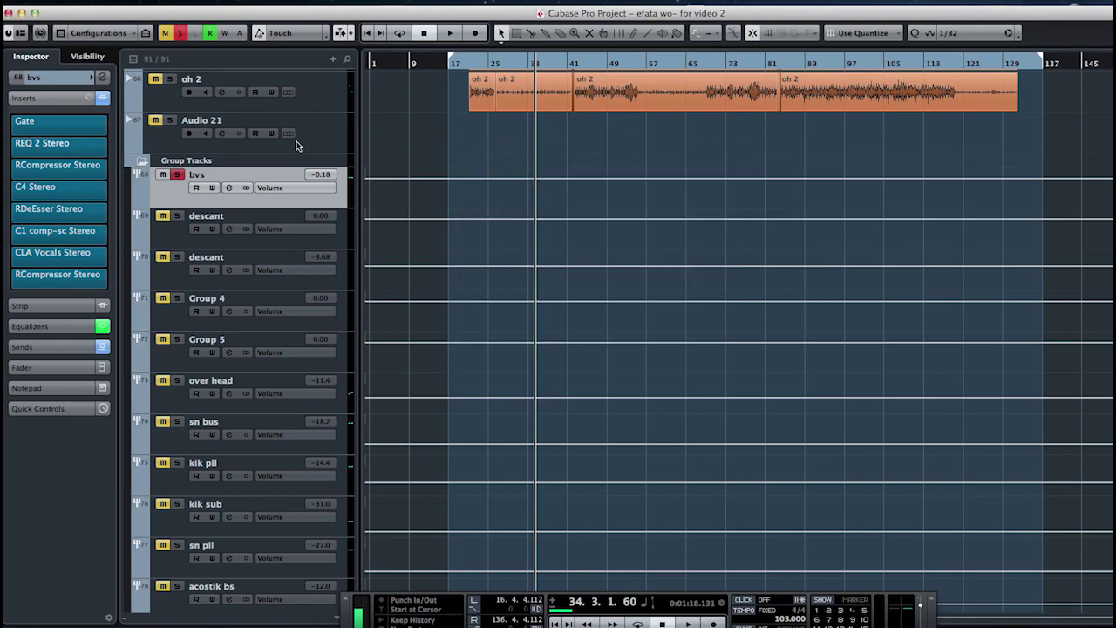
Step: Review the C1 comp-sc Stereo compressor on the bvs group during playback from about bar 79, stop playback and close its window
{"action": "mouse_move", "coordinate": [61, 170]}
{"action": "mouse_move", "coordinate": [39, 196]}
{"action": "mouse_move", "coordinate": [51, 223]}
{"action": "left_click_drag", "start_coordinate": [1115, 171], "coordinate": [880, 170]}
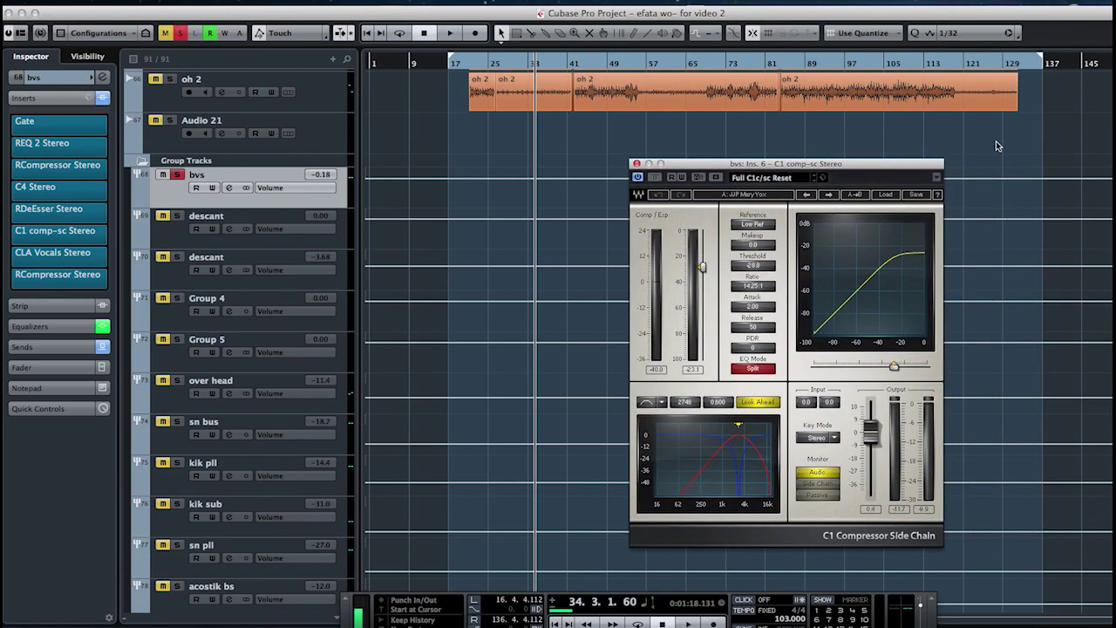
{"action": "scroll", "coordinate": [998, 146], "scroll_direction": "up", "scroll_amount": 15}
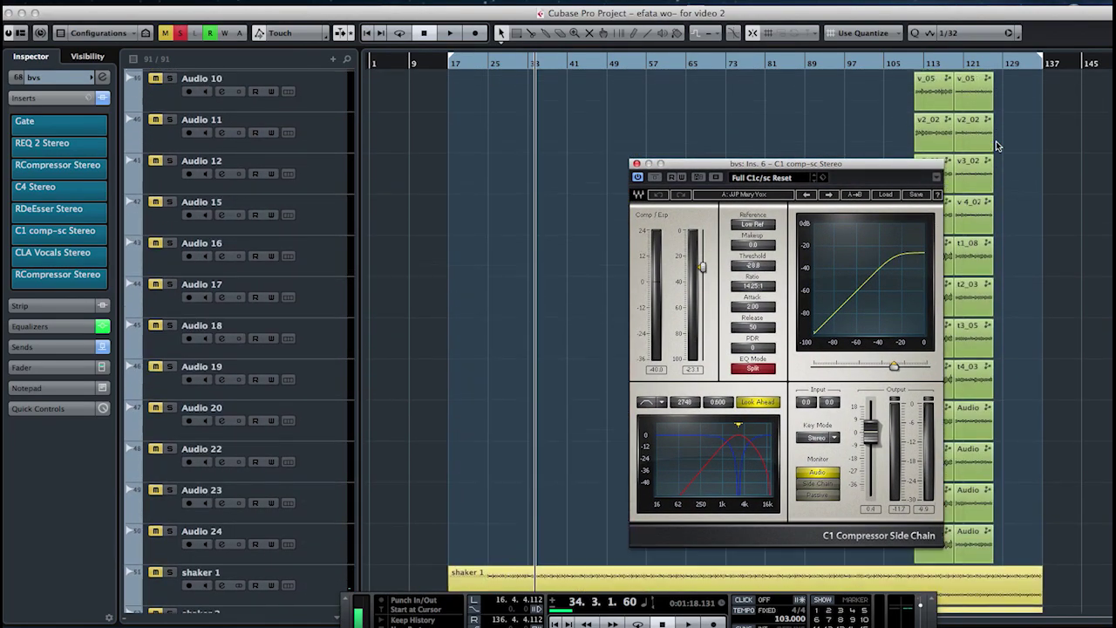
{"action": "scroll", "coordinate": [998, 147], "scroll_direction": "up", "scroll_amount": 5}
{"action": "double_click", "coordinate": [758, 68]}
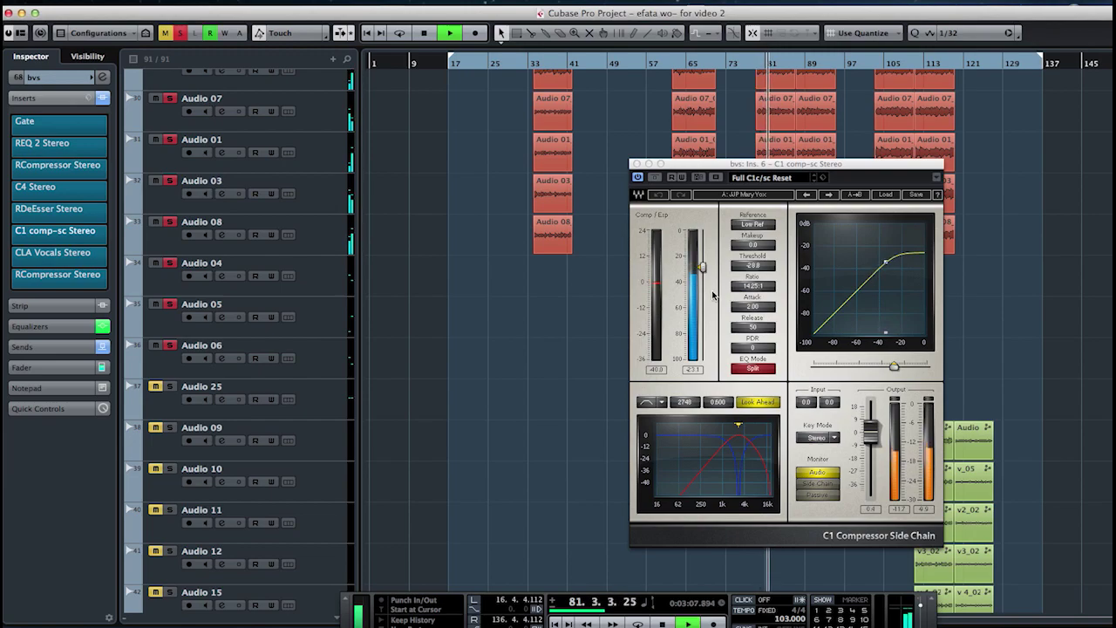
{"action": "key", "text": "space"}
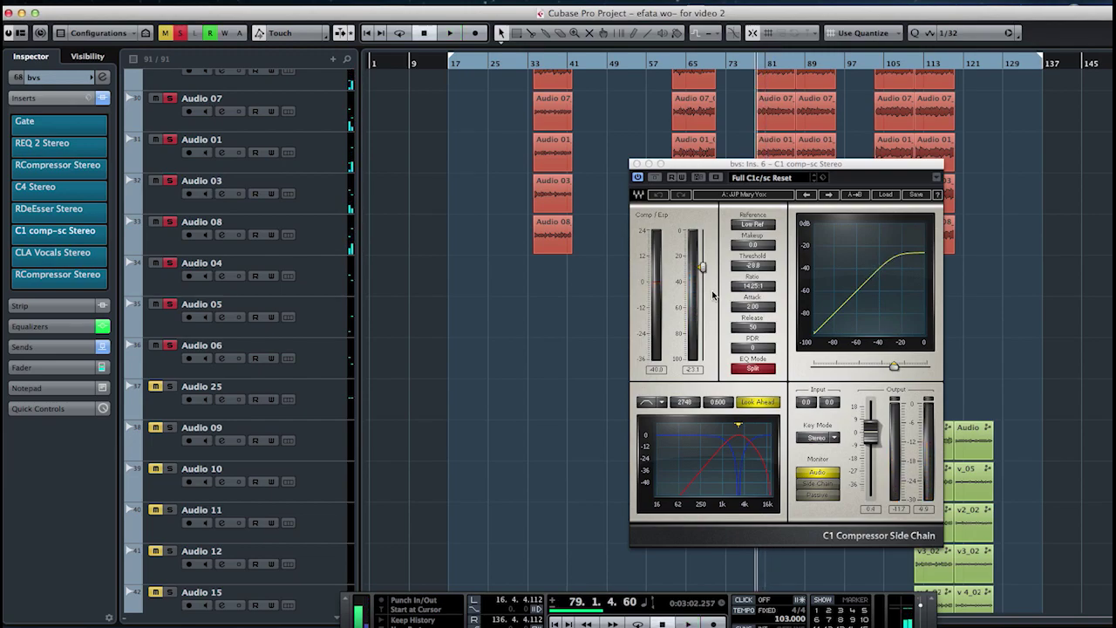
{"action": "left_click", "coordinate": [637, 164]}
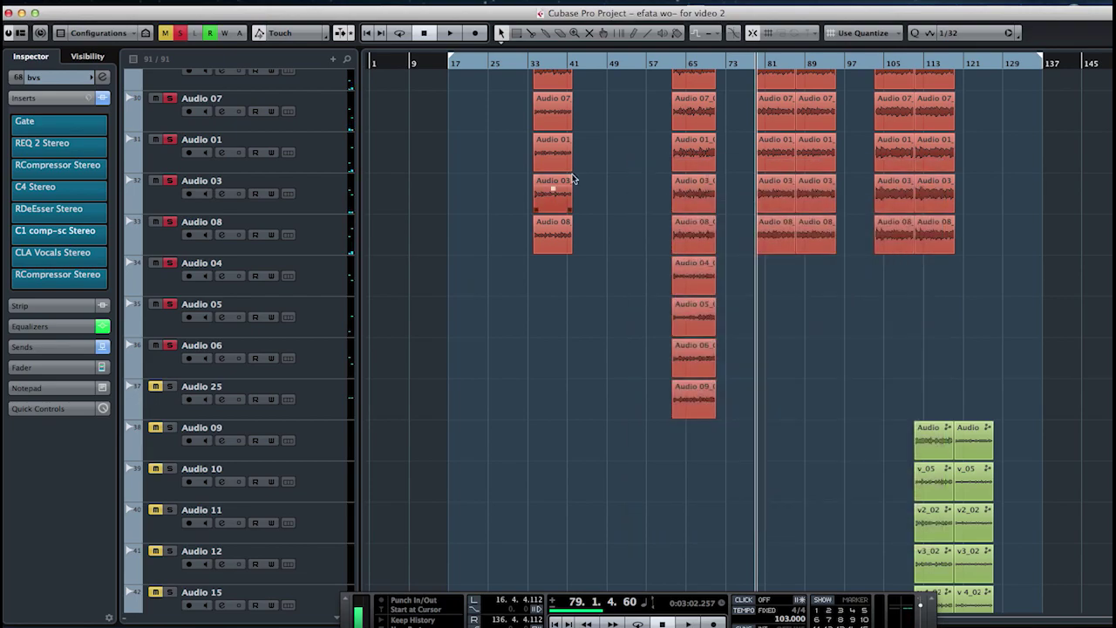
Step: Review the CLA Vocals Stereo settings on the bvs group and close its window
{"action": "left_click", "coordinate": [72, 255]}
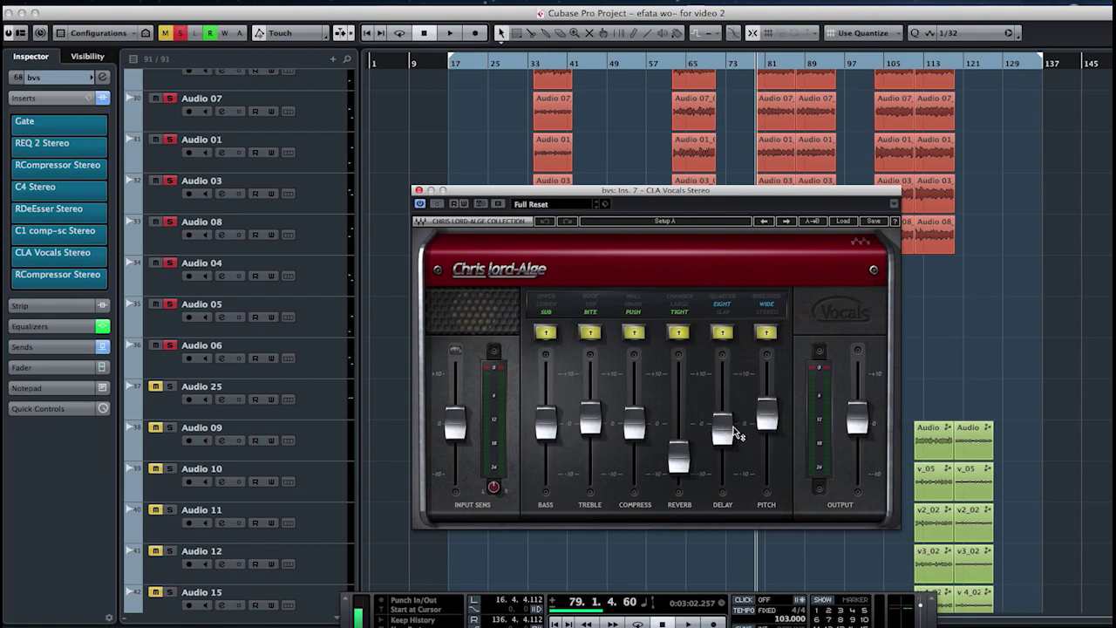
{"action": "left_click", "coordinate": [418, 190]}
{"action": "mouse_move", "coordinate": [75, 282]}
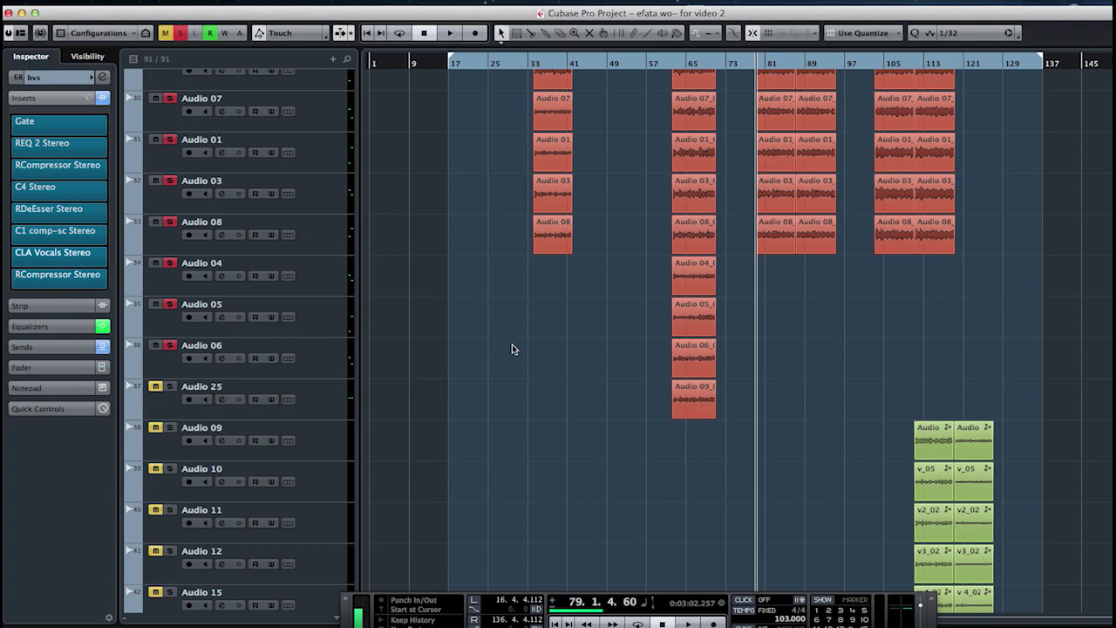
Step: Play the soloed backing vocal tracks from about bar 102 while looking over their parts, and stop playback
{"action": "scroll", "coordinate": [512, 346], "scroll_direction": "up", "scroll_amount": 10}
{"action": "scroll", "coordinate": [512, 348], "scroll_direction": "up", "scroll_amount": 5}
{"action": "scroll", "coordinate": [512, 349], "scroll_direction": "down", "scroll_amount": 2}
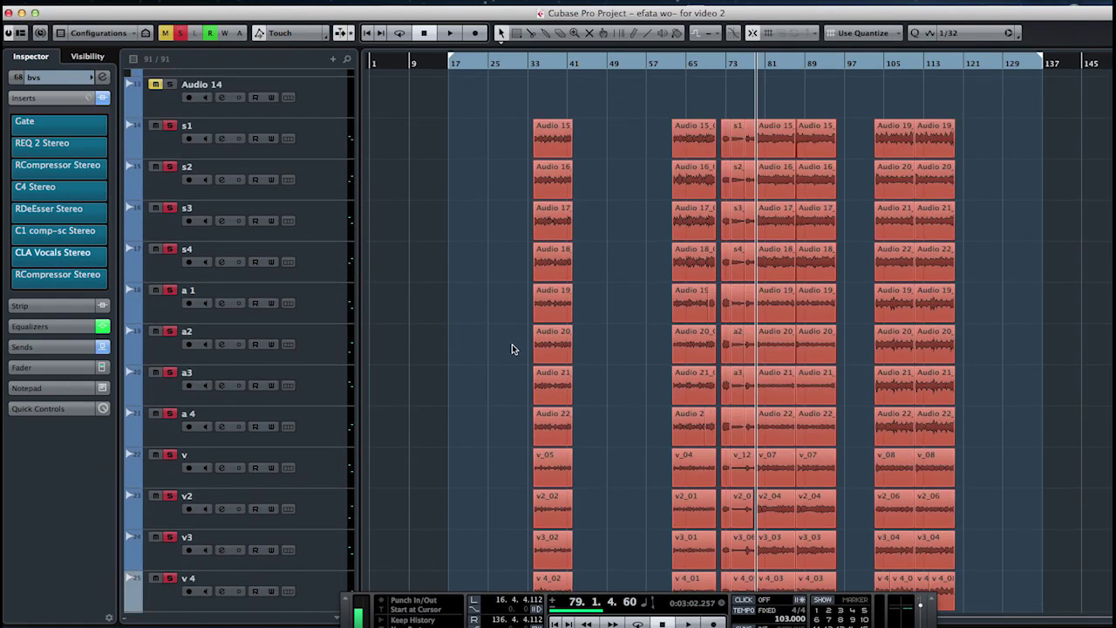
{"action": "scroll", "coordinate": [512, 349], "scroll_direction": "down", "scroll_amount": 1}
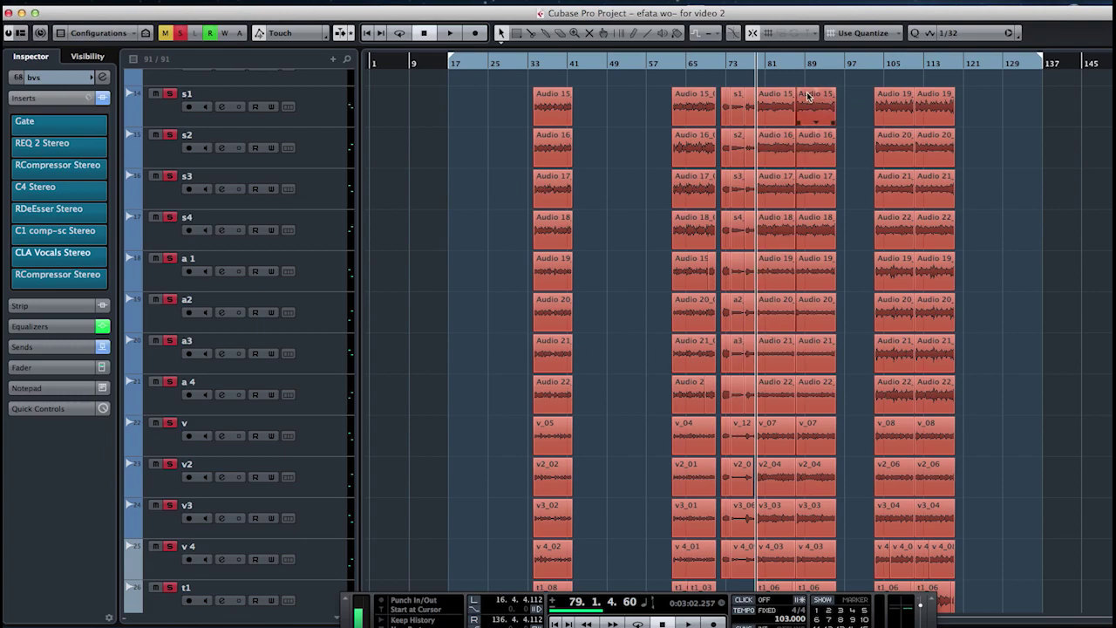
{"action": "scroll", "coordinate": [808, 96], "scroll_direction": "up", "scroll_amount": 1}
{"action": "left_click", "coordinate": [858, 66]}
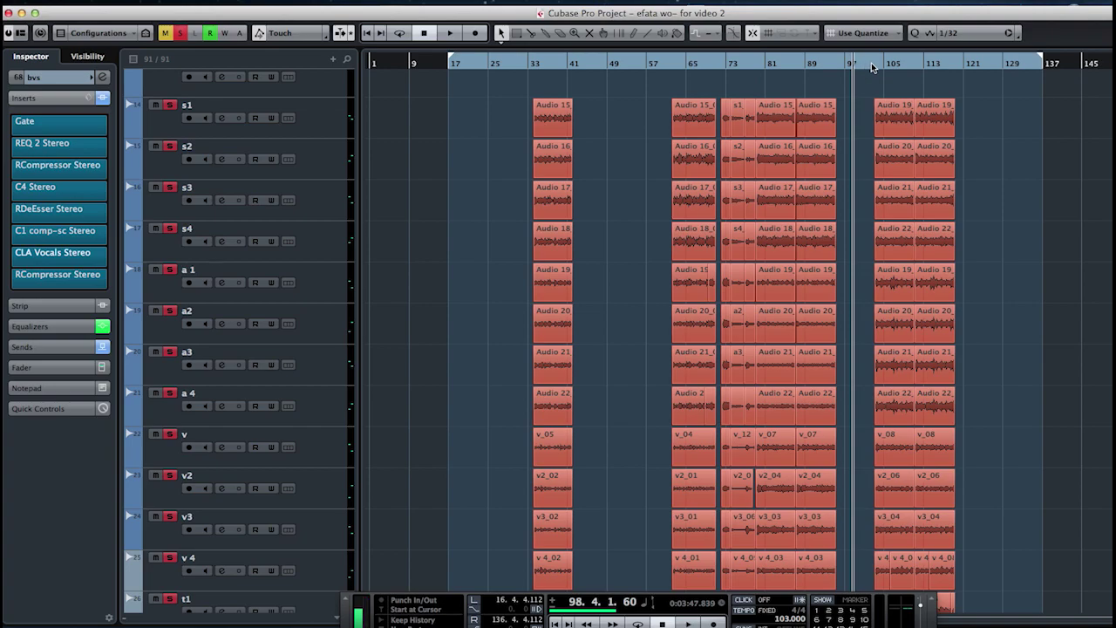
{"action": "left_click", "coordinate": [870, 65]}
{"action": "key", "text": "space"}
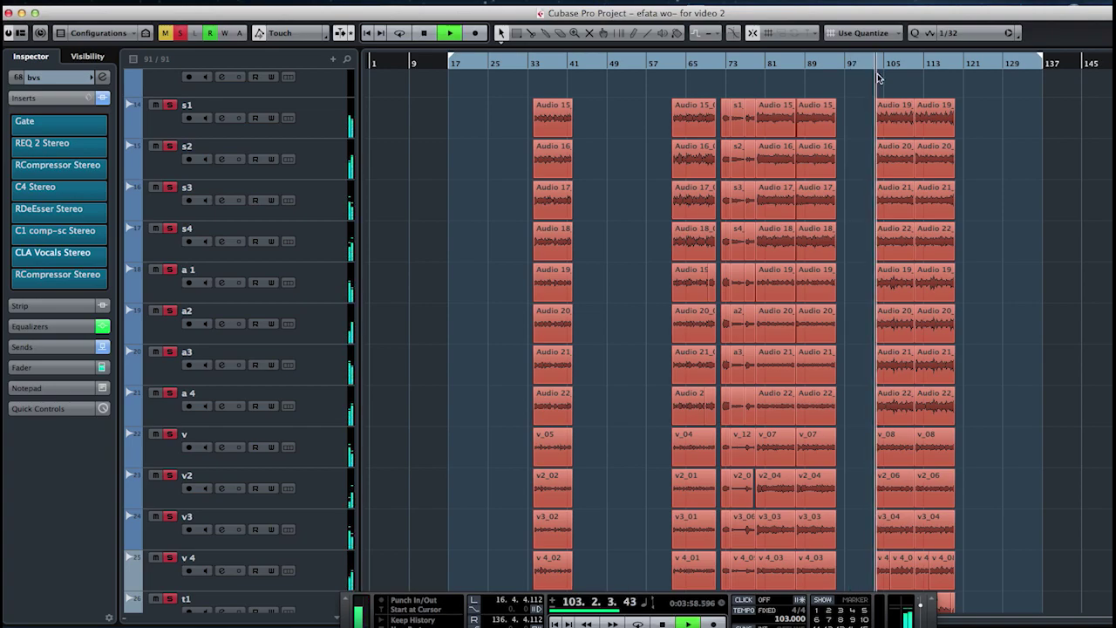
{"action": "scroll", "coordinate": [864, 118], "scroll_direction": "down", "scroll_amount": 2}
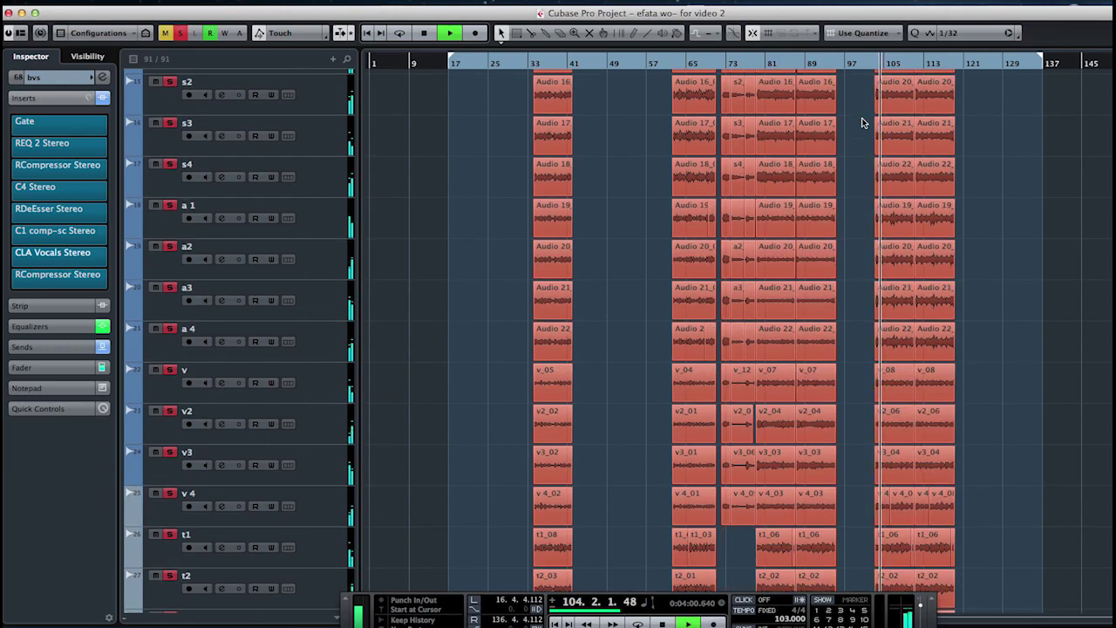
{"action": "key", "text": "space"}
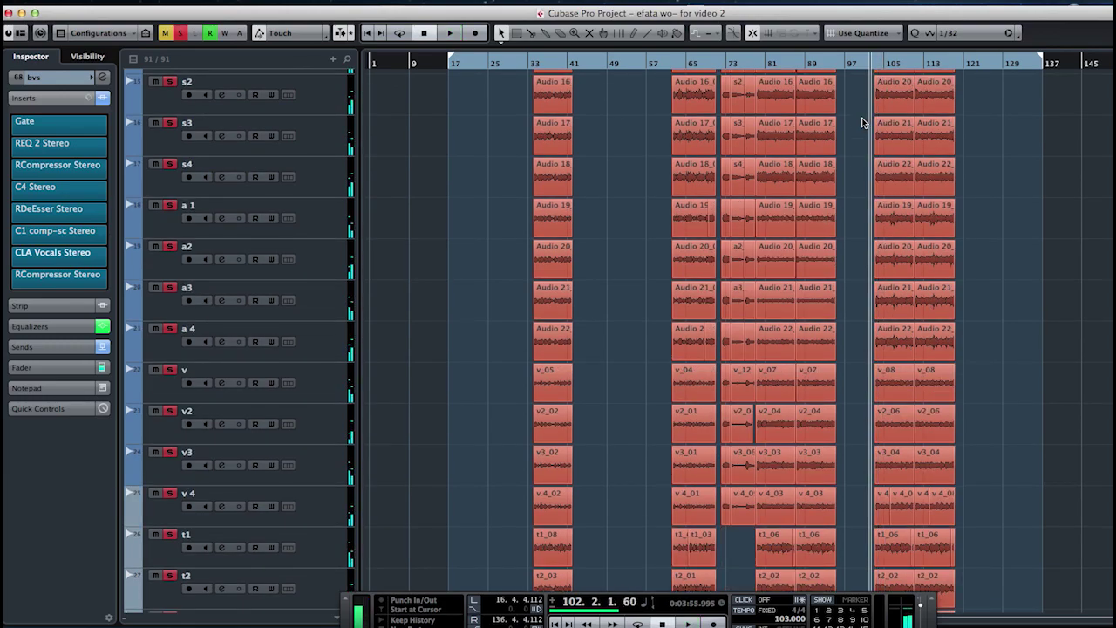
Step: Take the bvs group out of solo
{"action": "scroll", "coordinate": [863, 146], "scroll_direction": "up", "scroll_amount": 10}
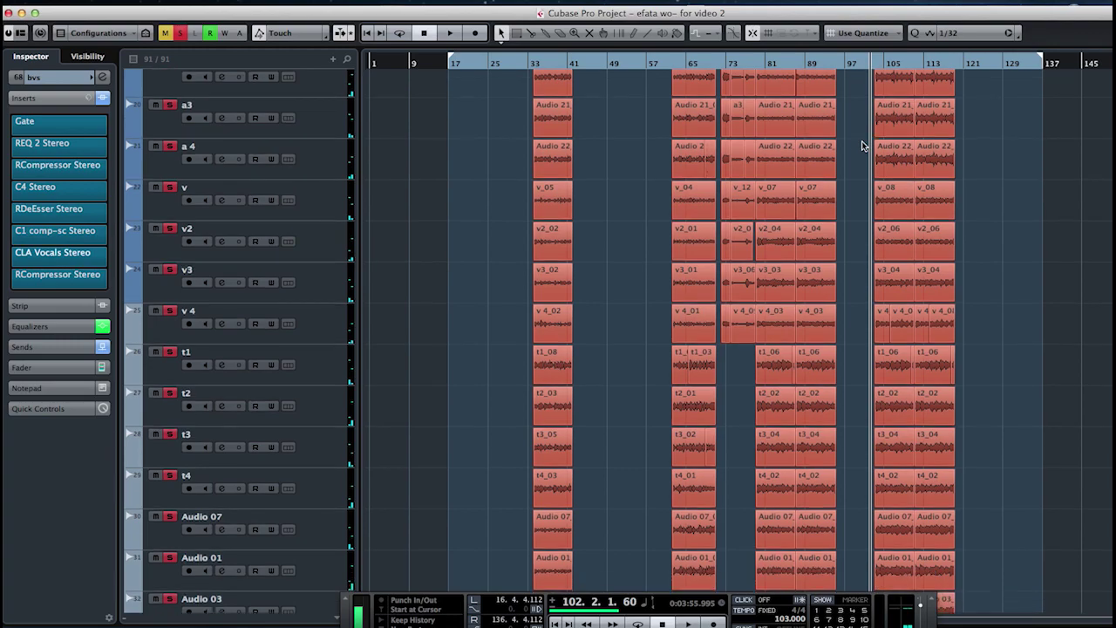
{"action": "scroll", "coordinate": [862, 145], "scroll_direction": "down", "scroll_amount": 20}
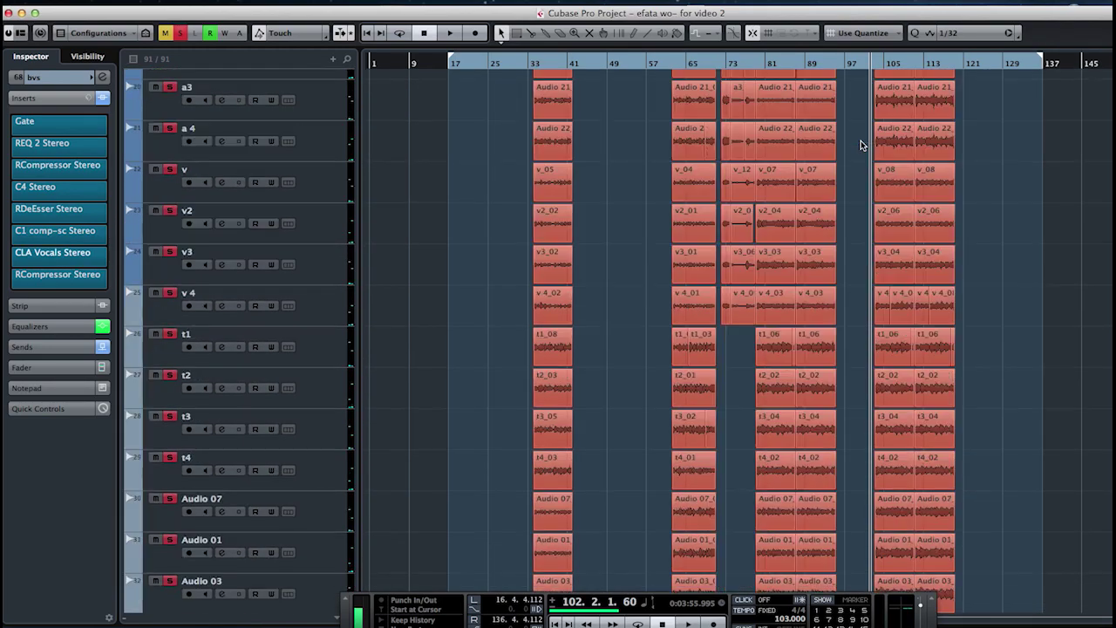
{"action": "scroll", "coordinate": [861, 140], "scroll_direction": "down", "scroll_amount": 20}
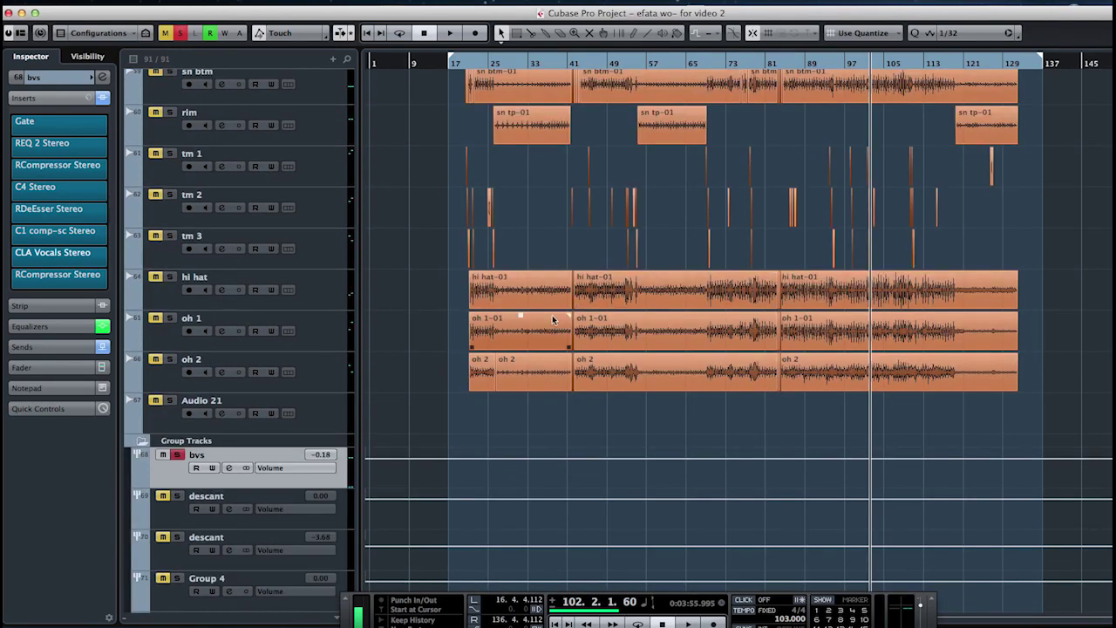
{"action": "left_click", "coordinate": [177, 454]}
Step: Play the mix with backing vocals from about bar 61 while looking over the vocal tracks, and stop playback
{"action": "scroll", "coordinate": [779, 248], "scroll_direction": "up", "scroll_amount": 20}
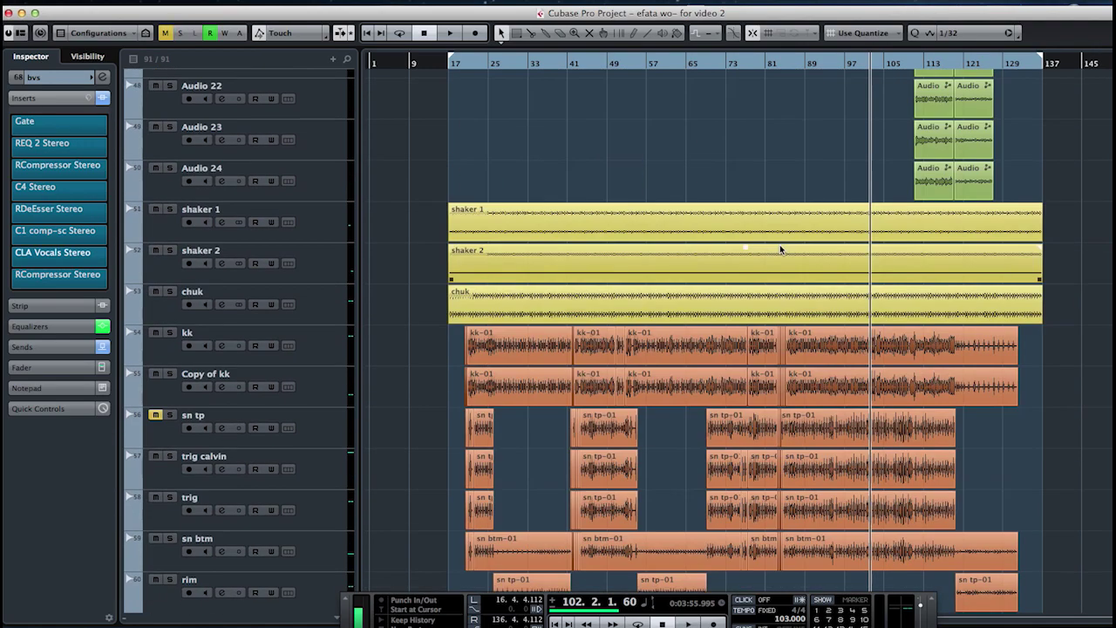
{"action": "left_click", "coordinate": [672, 70]}
{"action": "key", "text": "space"}
{"action": "scroll", "coordinate": [727, 111], "scroll_direction": "up", "scroll_amount": 2}
{"action": "scroll", "coordinate": [727, 109], "scroll_direction": "up", "scroll_amount": 14}
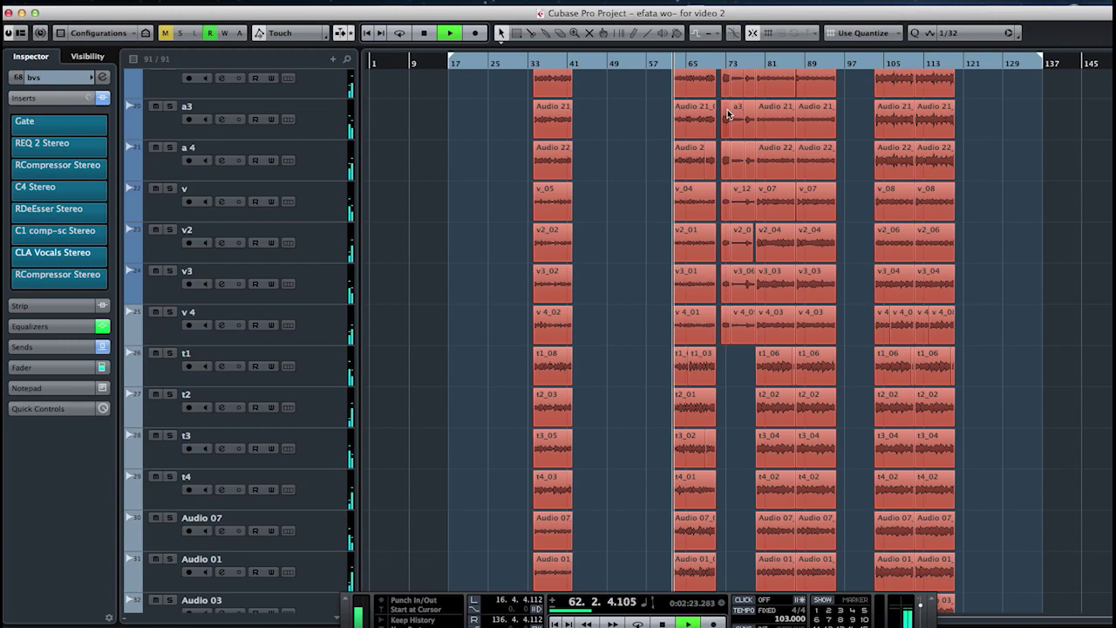
{"action": "scroll", "coordinate": [728, 113], "scroll_direction": "up", "scroll_amount": 8}
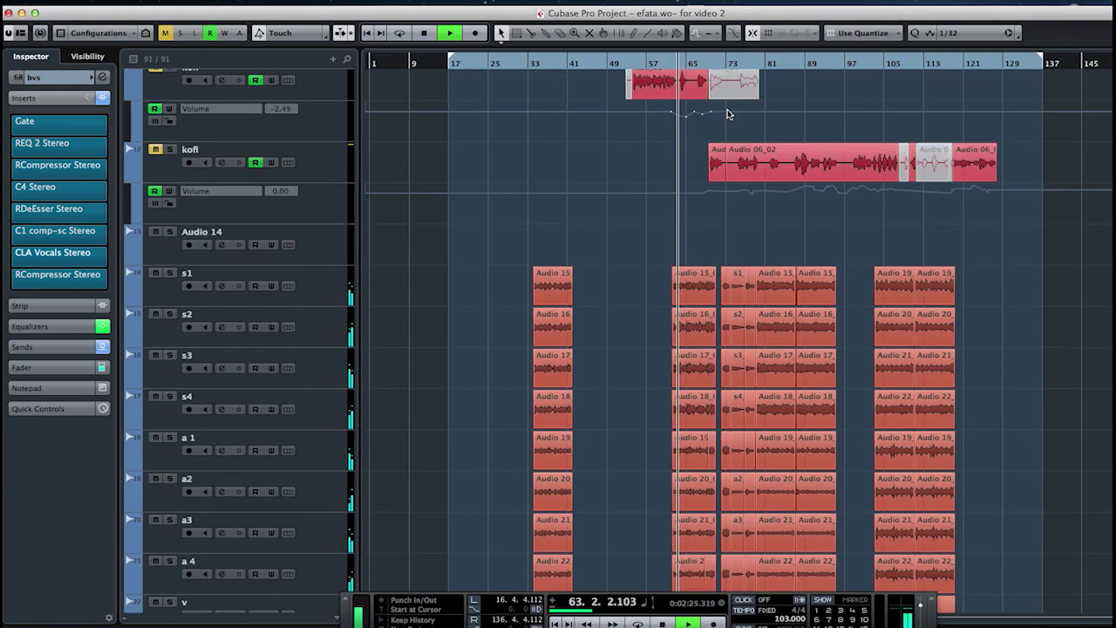
{"action": "key", "text": "space"}
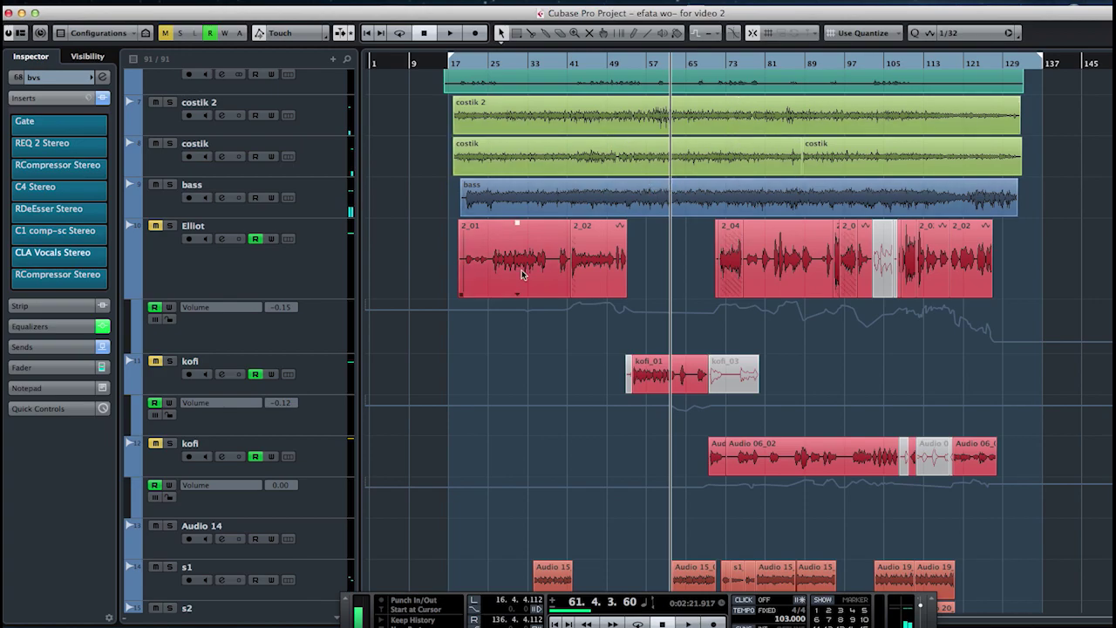
Step: Select the bass track, open its CLA-3A Mono compressor, and play the bass in solo from bar 22
{"action": "left_click", "coordinate": [326, 204]}
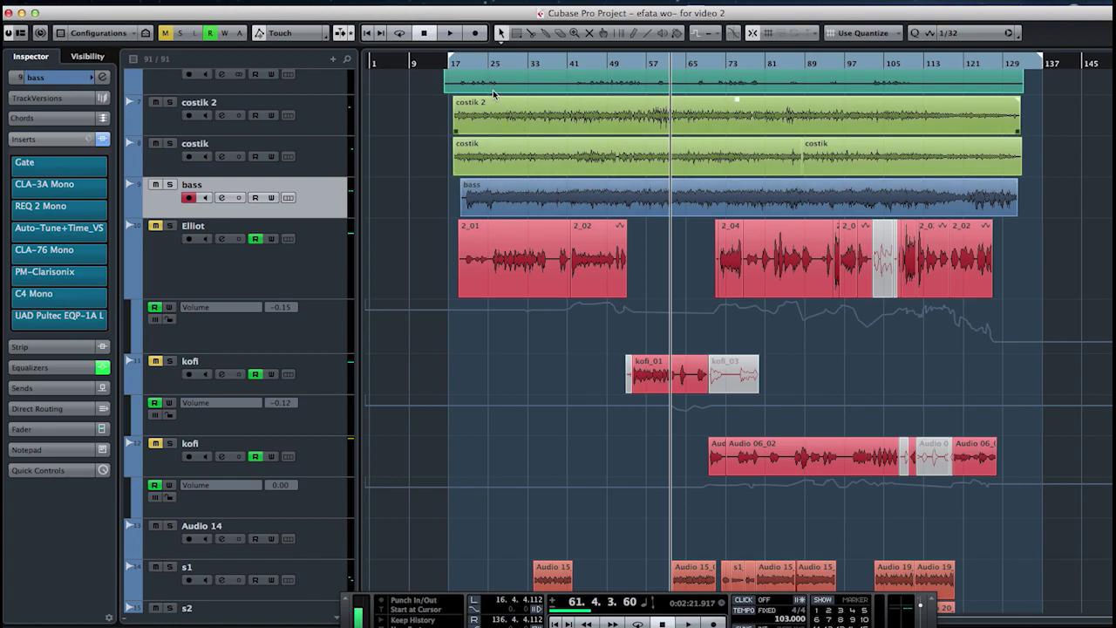
{"action": "left_click", "coordinate": [476, 65]}
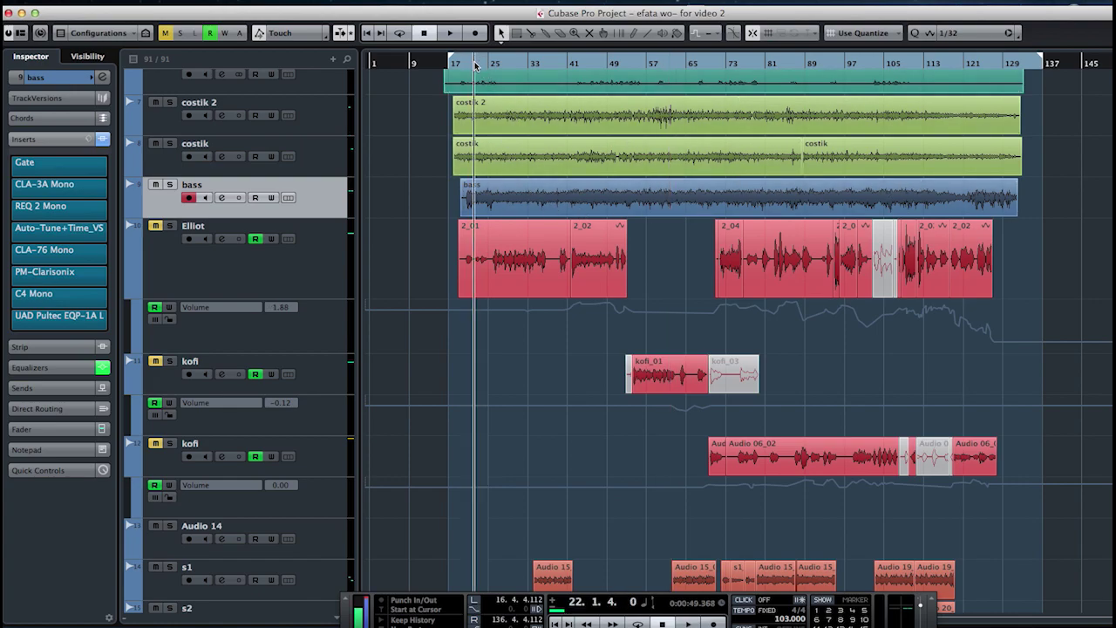
{"action": "left_click", "coordinate": [61, 193]}
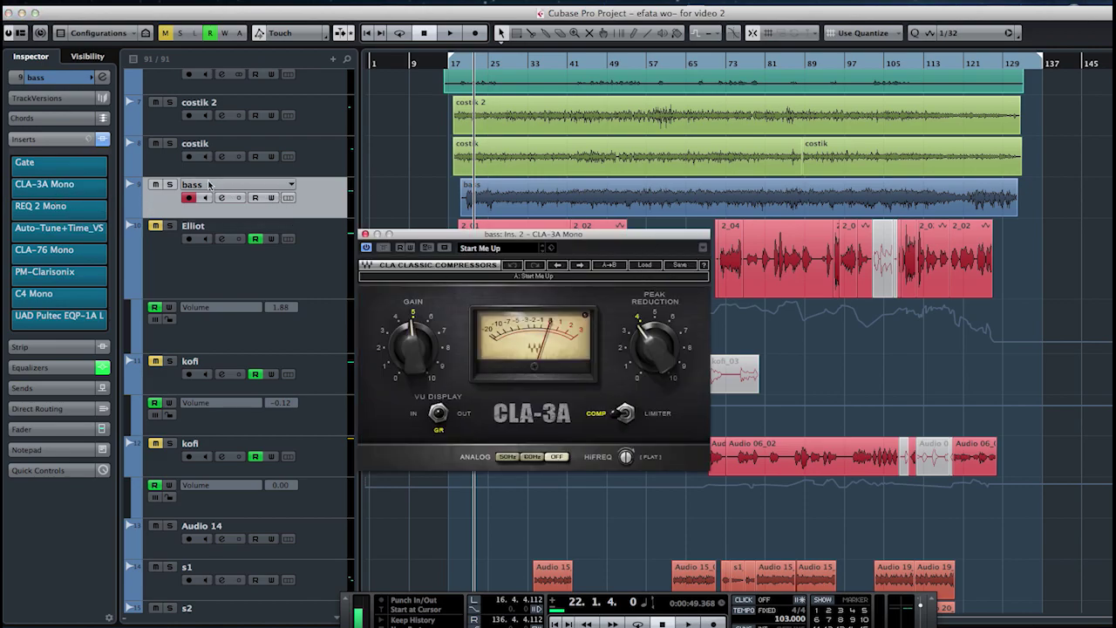
{"action": "left_click", "coordinate": [170, 185]}
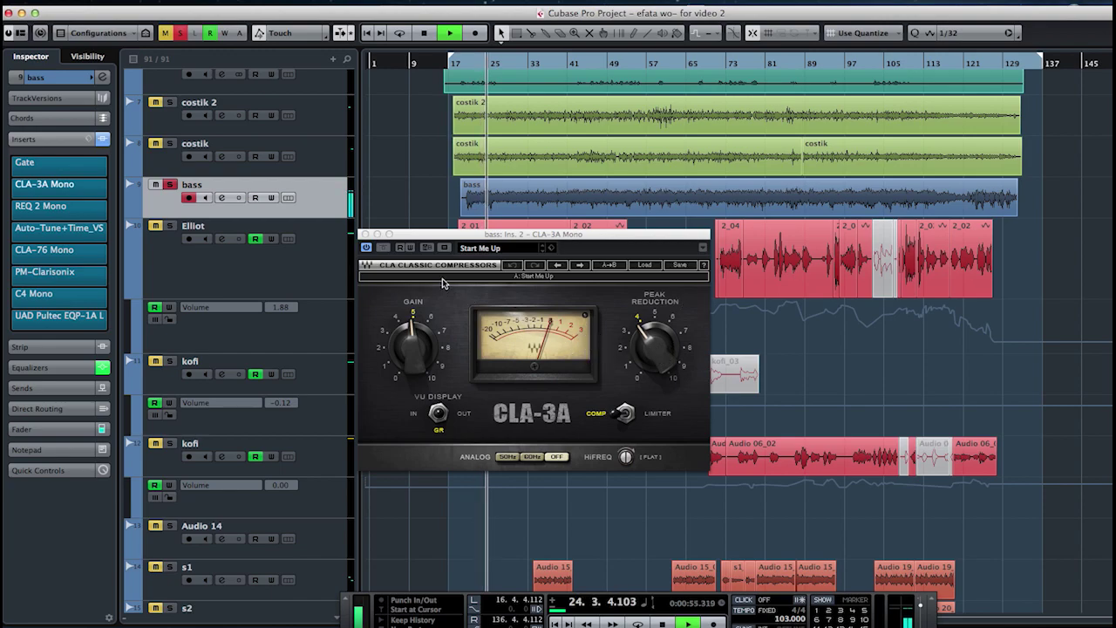
Step: Compare the bass with the CLA-3A Mono compressor bypassed and active, and close its window
{"action": "left_click", "coordinate": [366, 248]}
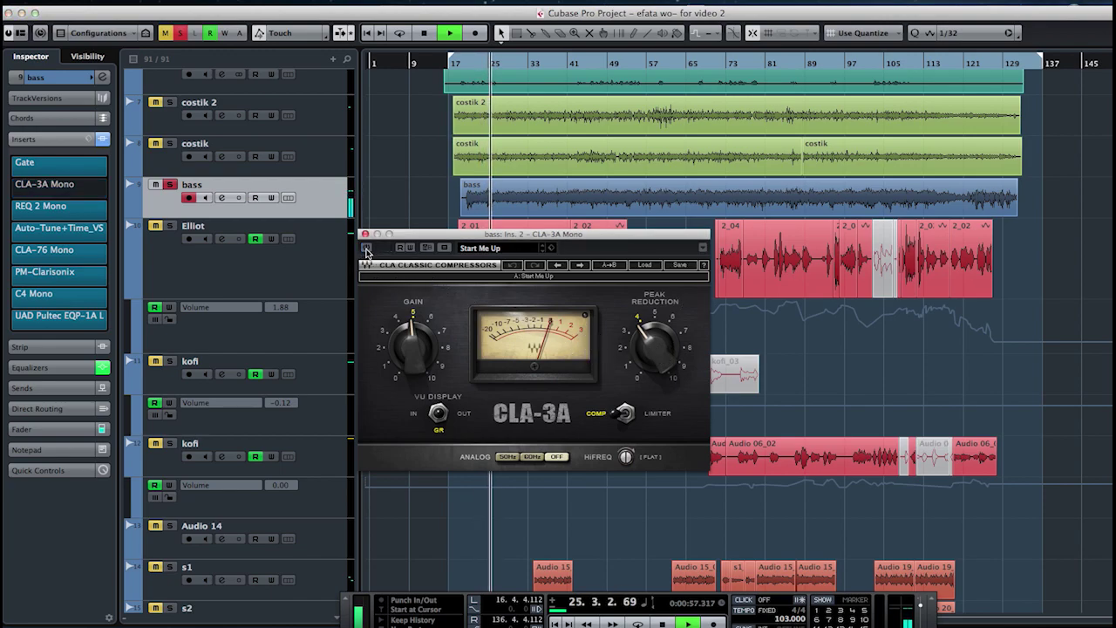
{"action": "left_click", "coordinate": [367, 249]}
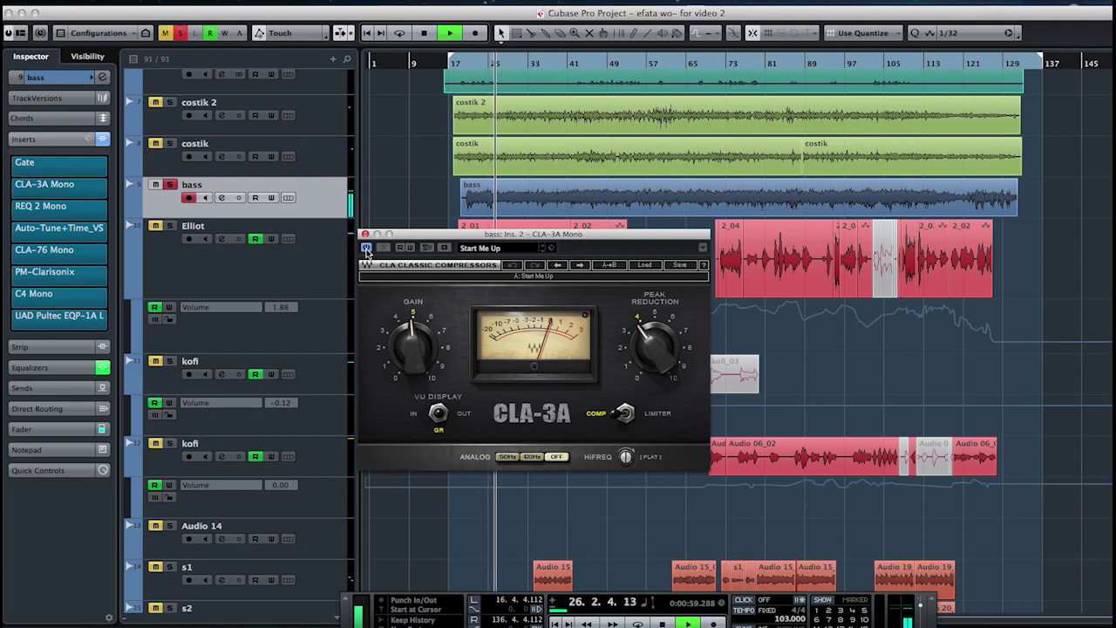
{"action": "left_click", "coordinate": [364, 234]}
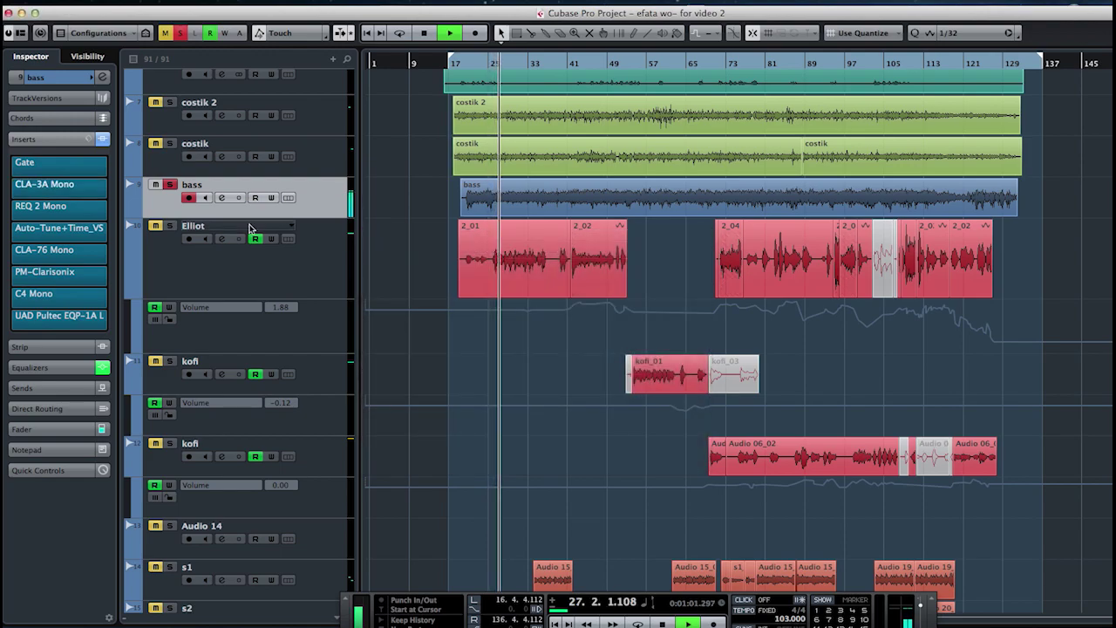
Step: Review the REQ 2 Mono equalizer on the bass, compare the sound with it bypassed and active, and close its window
{"action": "left_click", "coordinate": [105, 208]}
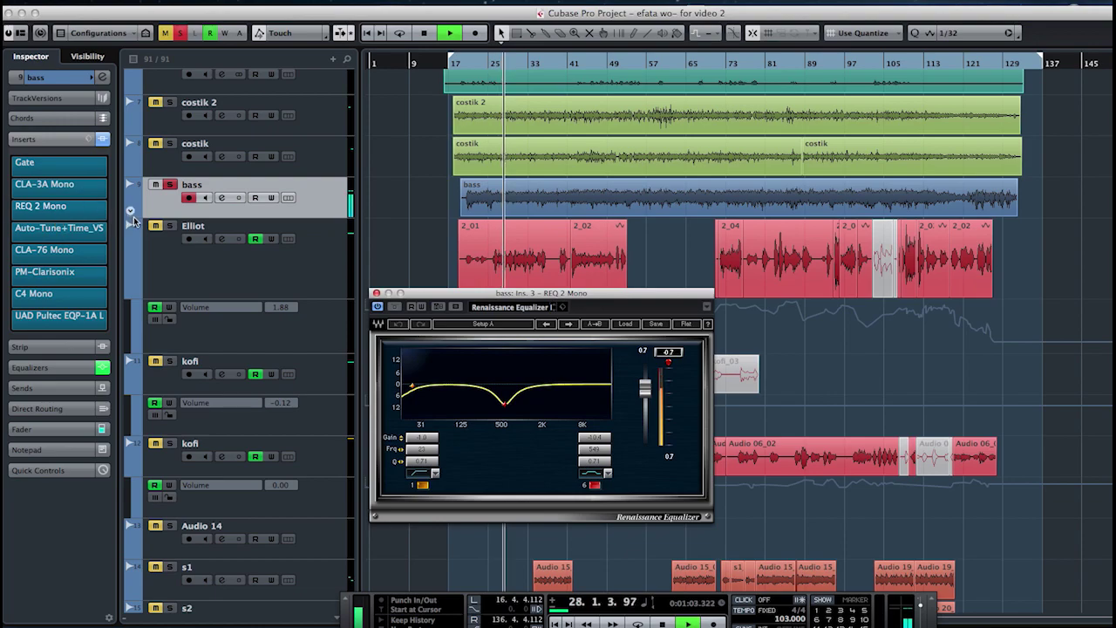
{"action": "left_click_drag", "start_coordinate": [495, 393], "coordinate": [504, 404]}
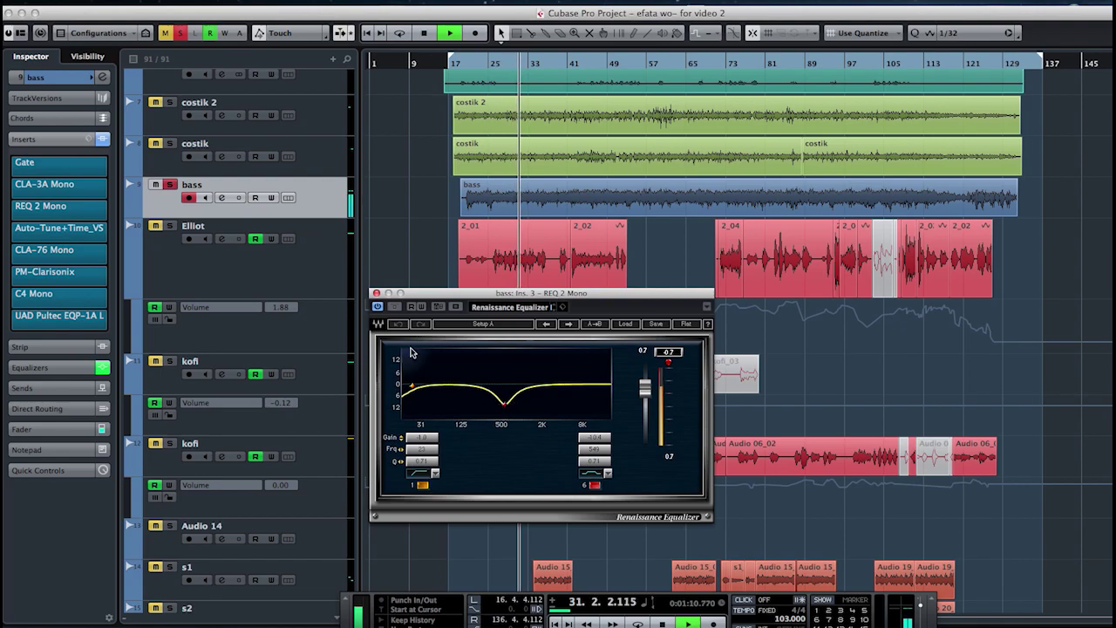
{"action": "left_click", "coordinate": [378, 308]}
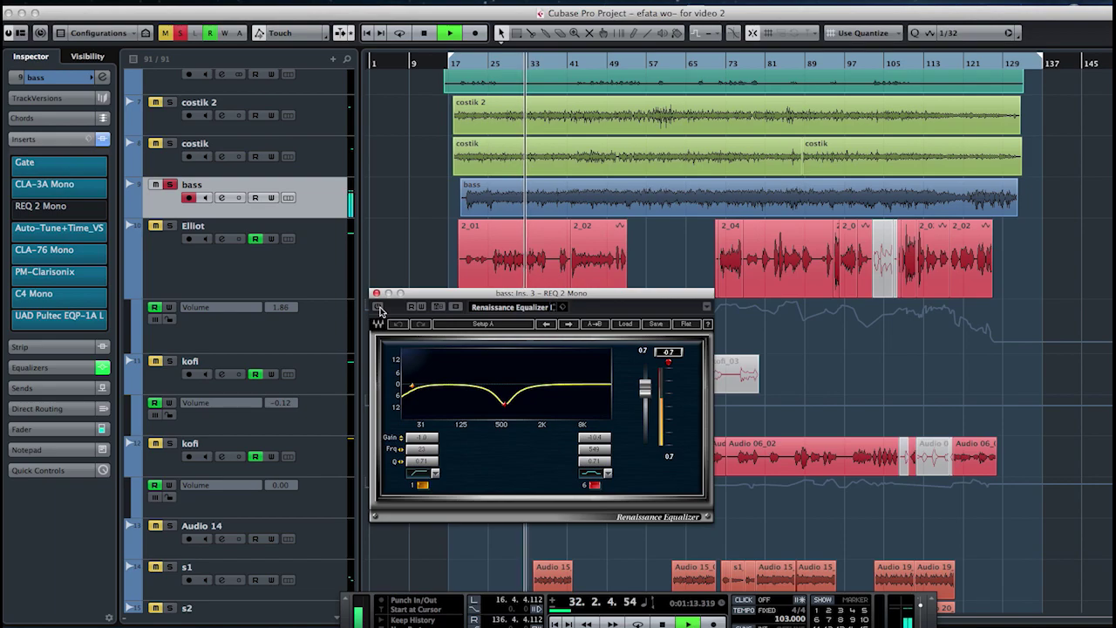
{"action": "left_click", "coordinate": [379, 307]}
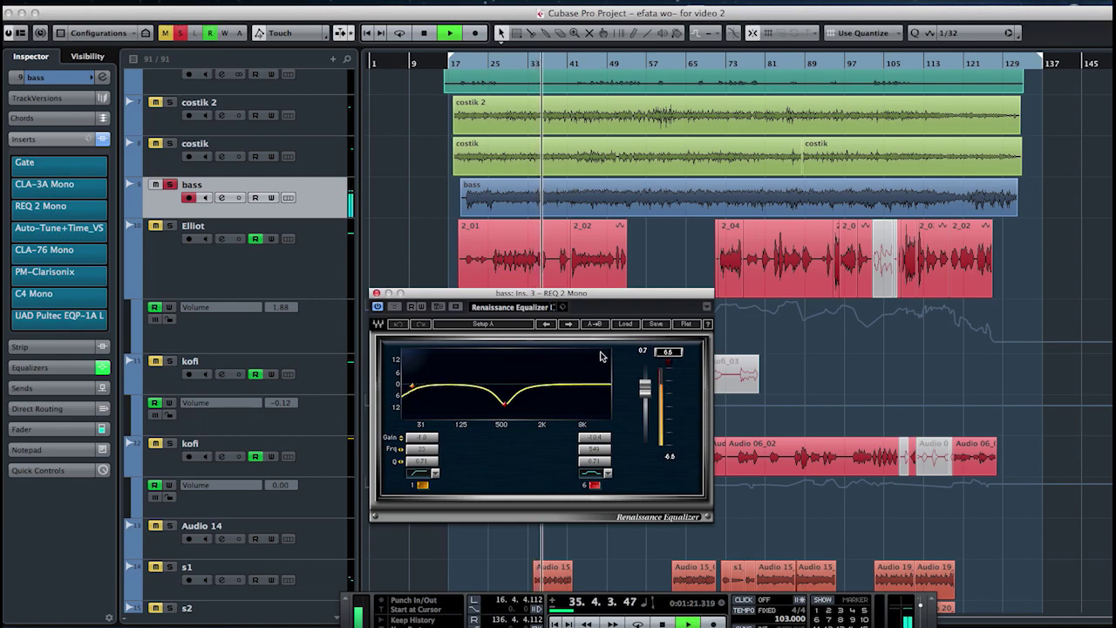
{"action": "left_click", "coordinate": [376, 293]}
Step: Review the attack and release settings of the CLA-76 Mono compressor on the soloed bass, and close its window
{"action": "mouse_move", "coordinate": [99, 230]}
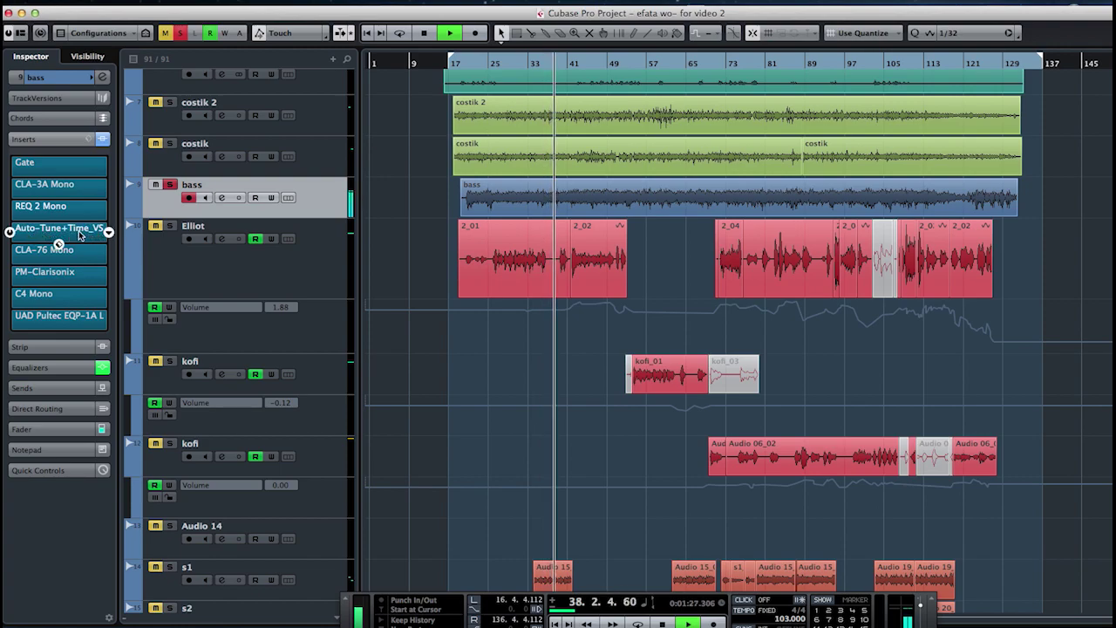
{"action": "mouse_move", "coordinate": [78, 249]}
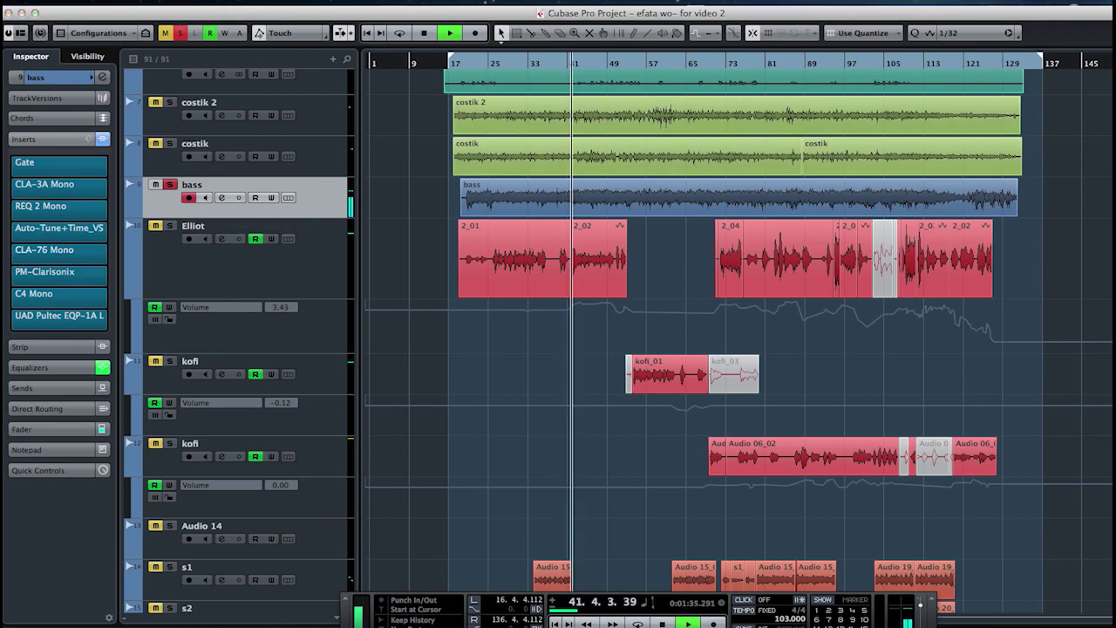
{"action": "left_click", "coordinate": [59, 250]}
{"action": "left_click_drag", "start_coordinate": [806, 284], "coordinate": [762, 269]}
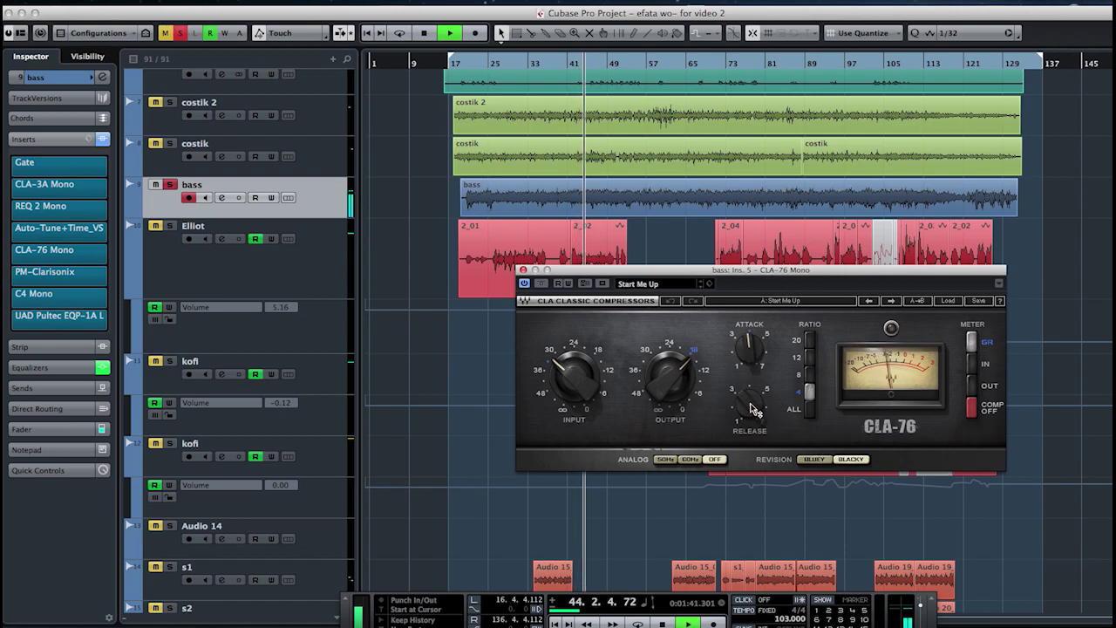
{"action": "mouse_move", "coordinate": [757, 343]}
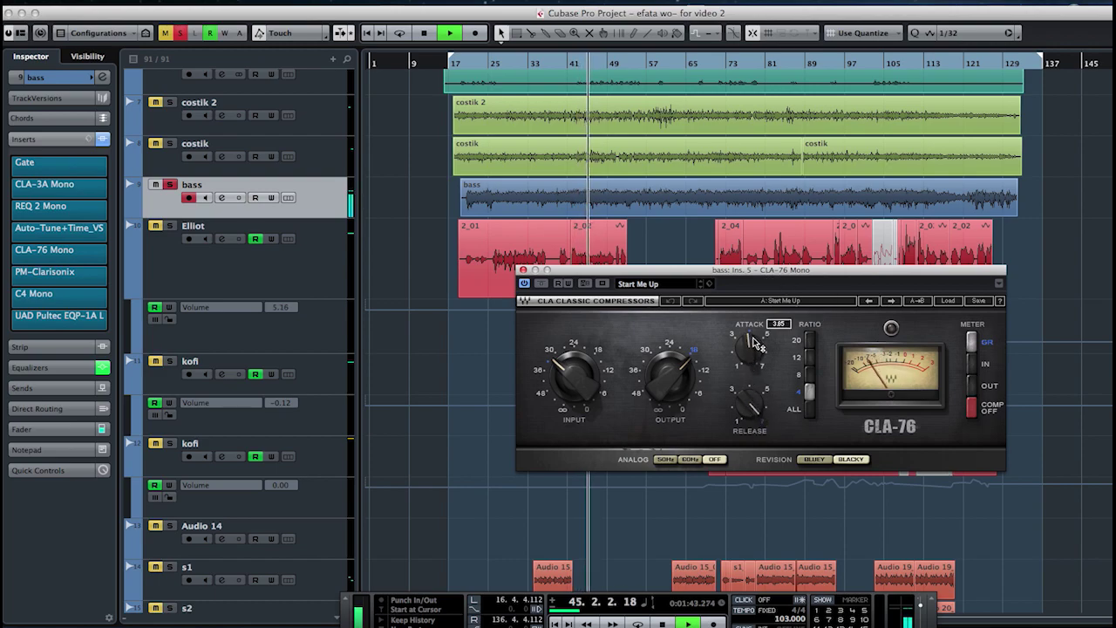
{"action": "left_click", "coordinate": [524, 269]}
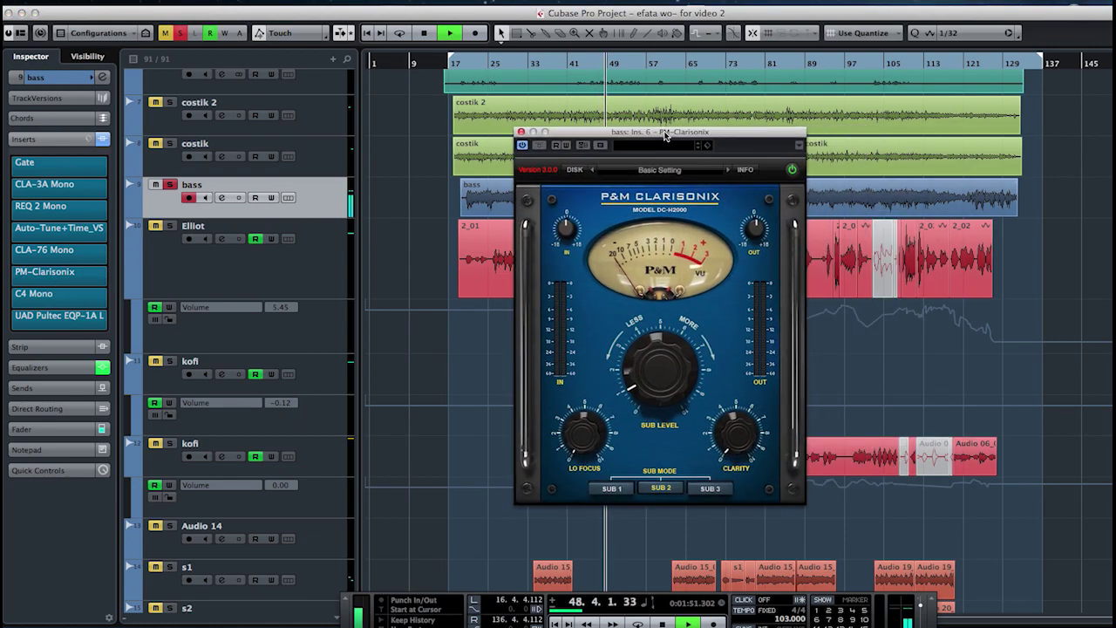
Step: Look over the PM-Clarisonix and the C4 Mono multiband crossover and band settings on the bass, closing both windows
{"action": "left_click", "coordinate": [521, 132]}
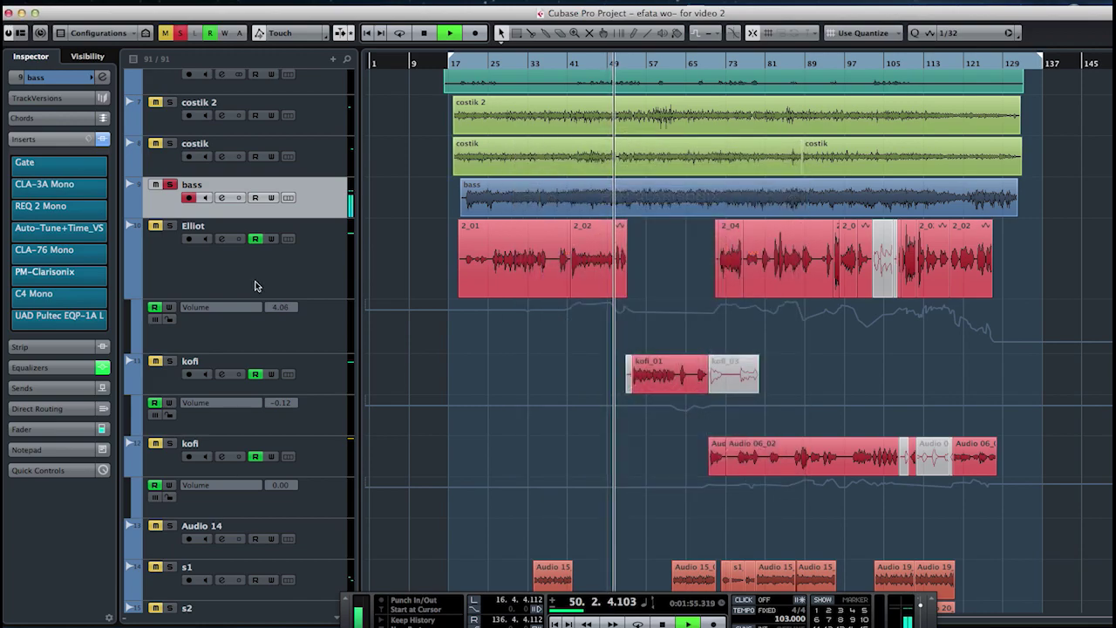
{"action": "left_click", "coordinate": [65, 296]}
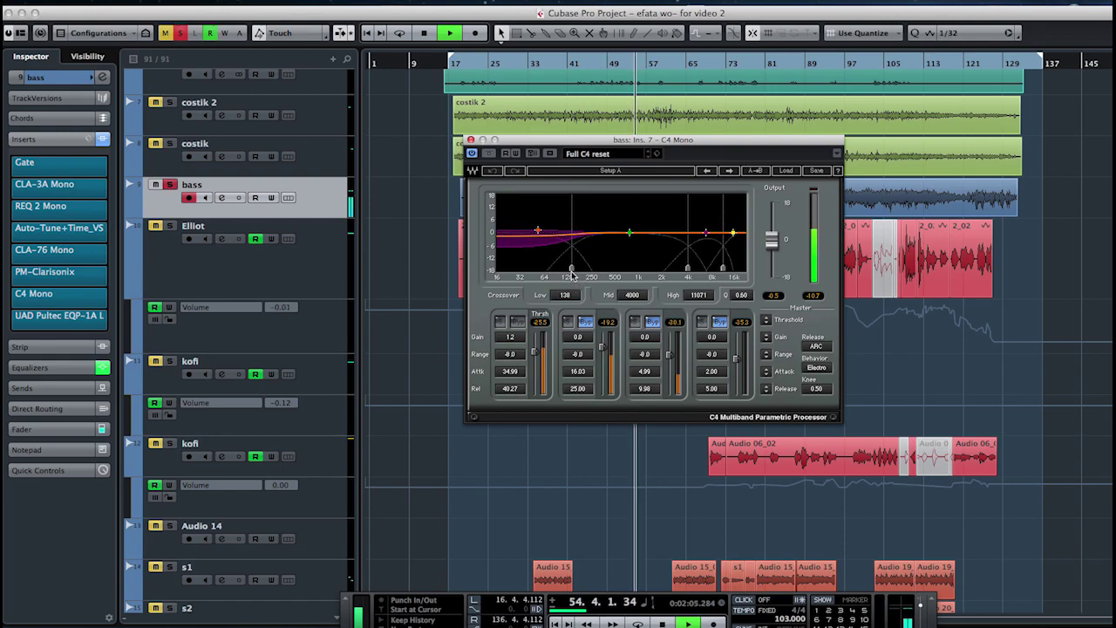
{"action": "left_click", "coordinate": [470, 140]}
Step: Review the UAD Pultec EQP-1A equalizer on the bass, close it, take the bass out of solo, and stop playback
{"action": "left_click", "coordinate": [72, 321]}
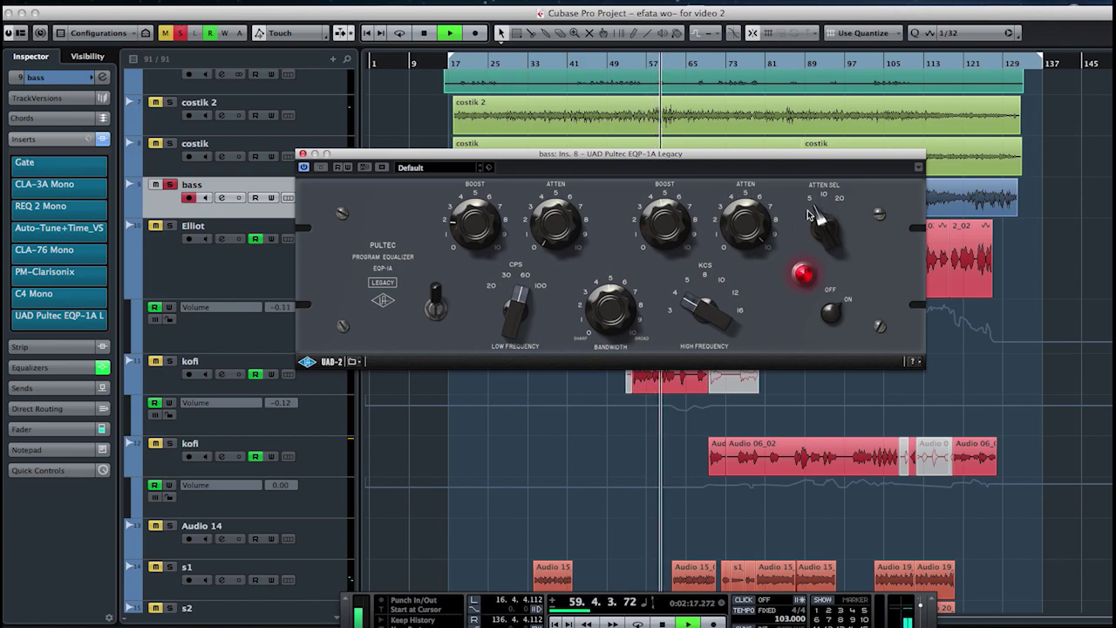
{"action": "left_click", "coordinate": [303, 153]}
{"action": "left_click", "coordinate": [170, 184]}
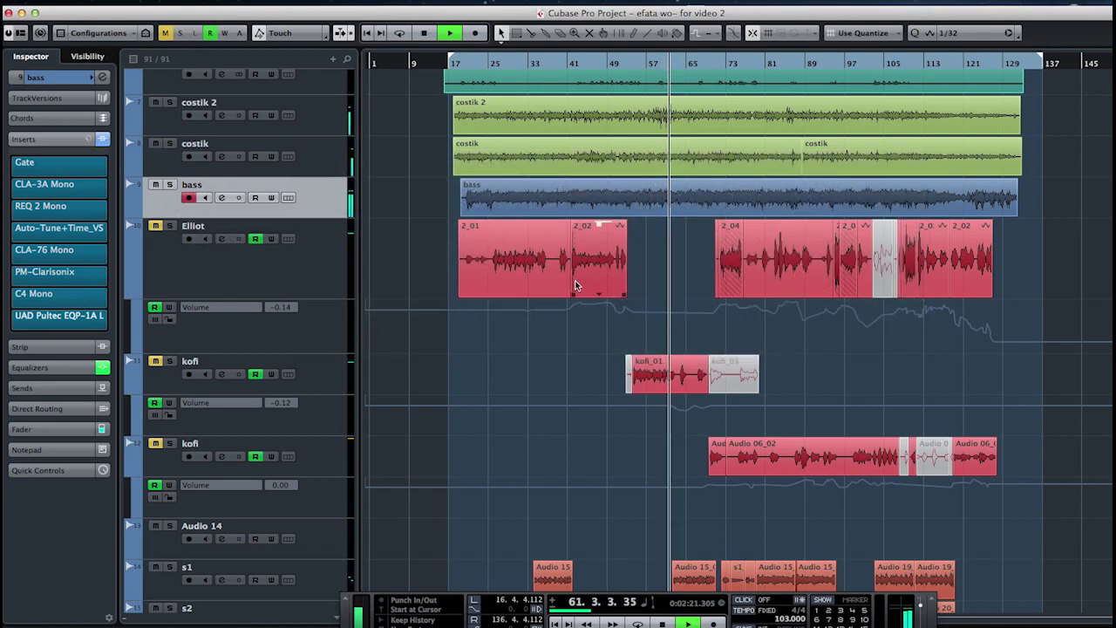
{"action": "key", "text": "space"}
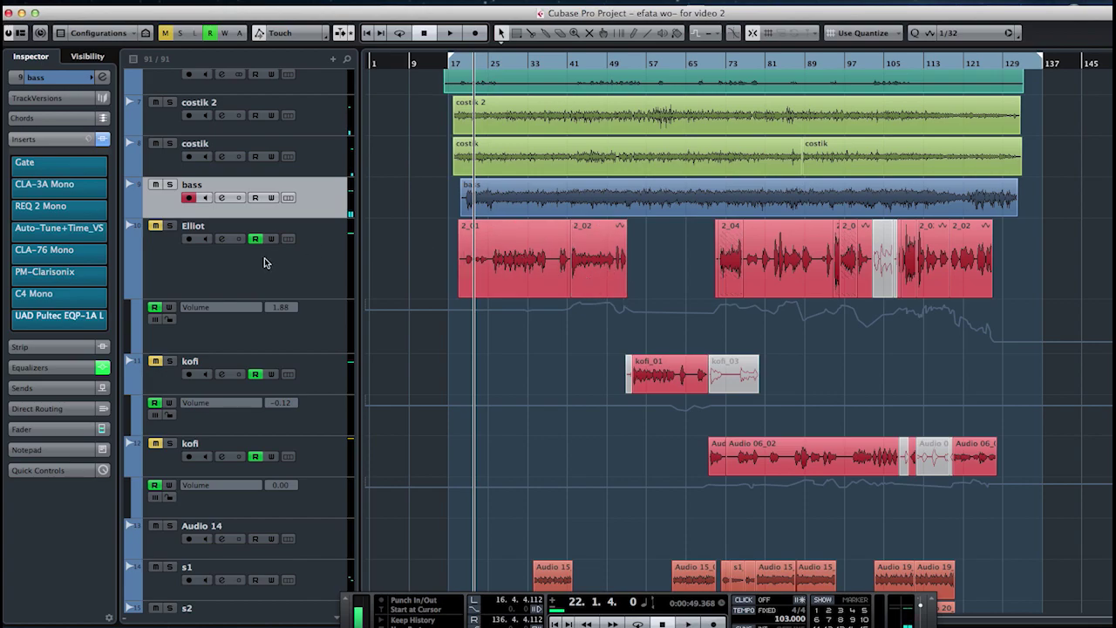
Step: Solo the vocal track below the bass, look over its inserts, and review its PuigTec EQP1A Mono equalizer before closing it
{"action": "left_click", "coordinate": [170, 226]}
{"action": "left_click", "coordinate": [316, 267]}
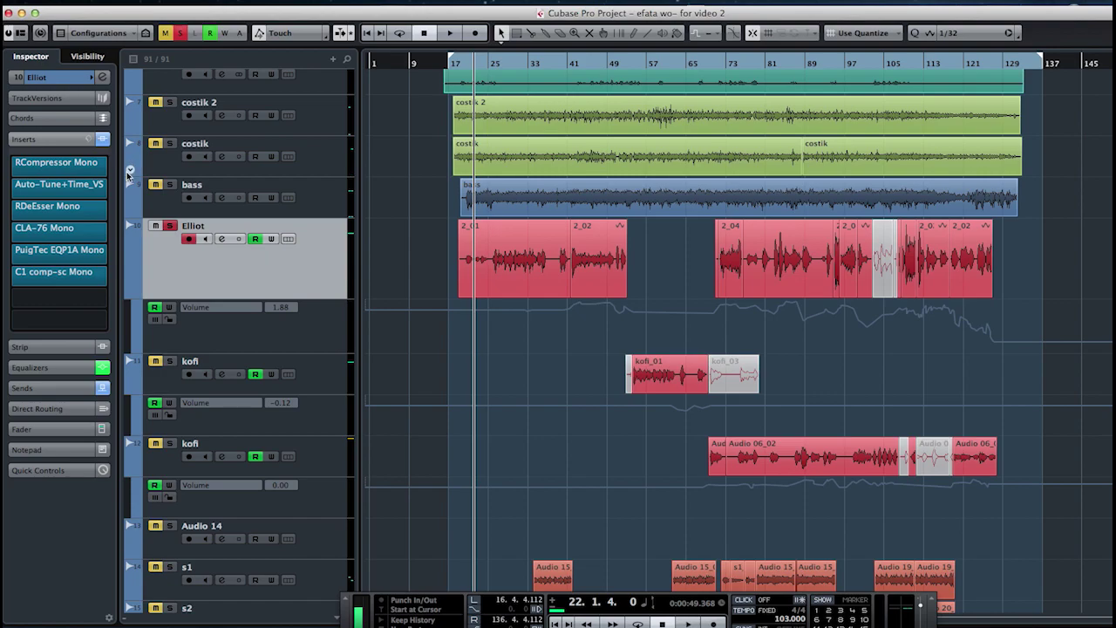
{"action": "mouse_move", "coordinate": [42, 194]}
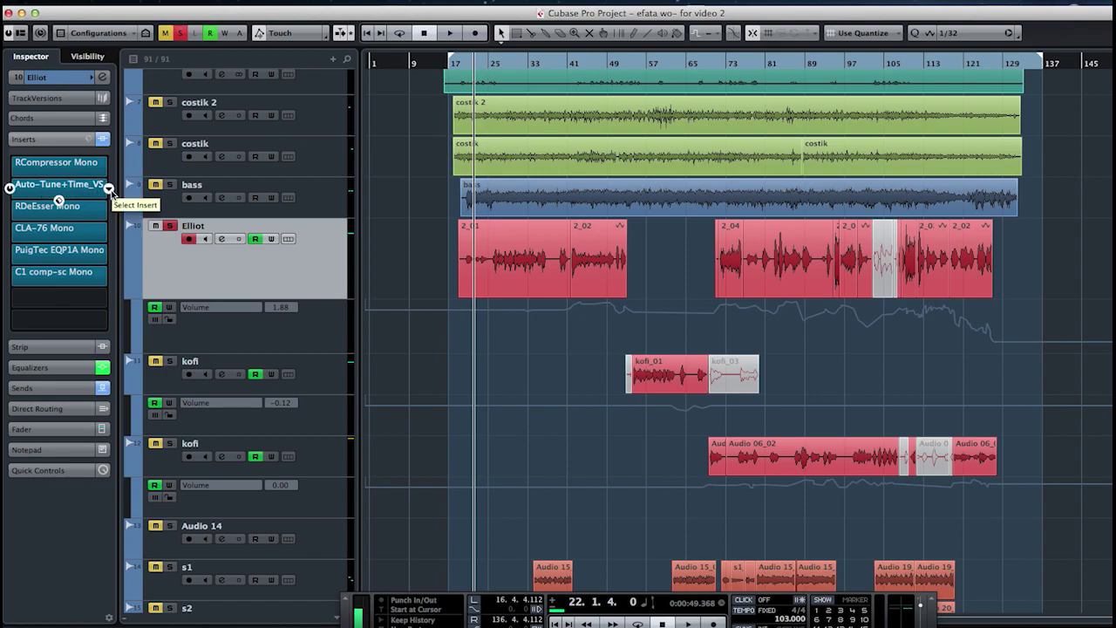
{"action": "mouse_move", "coordinate": [76, 216]}
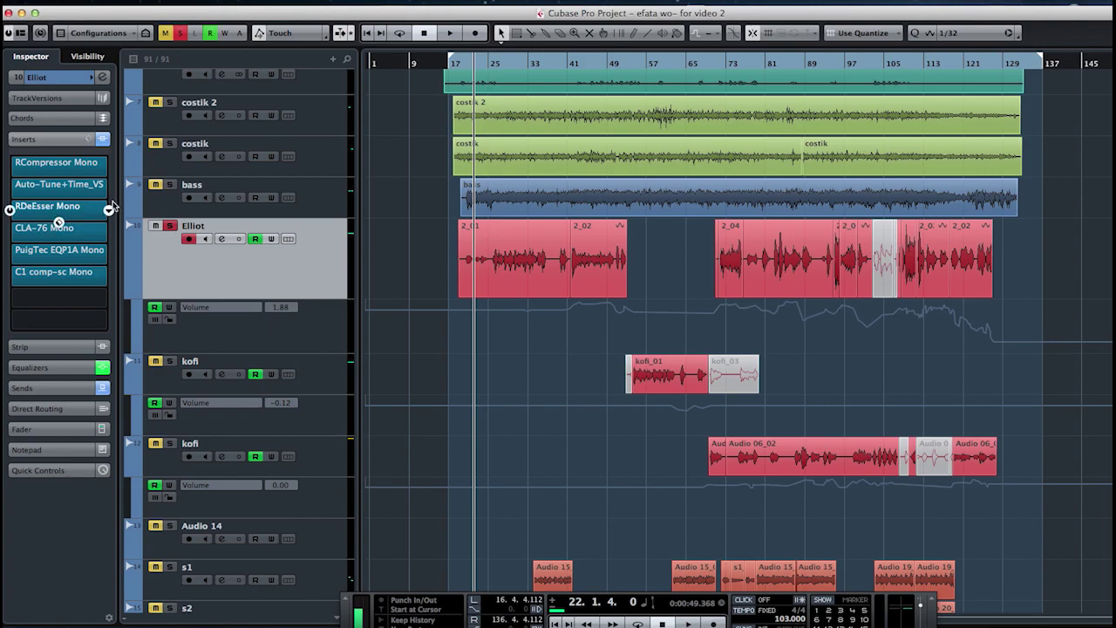
{"action": "mouse_move", "coordinate": [29, 240]}
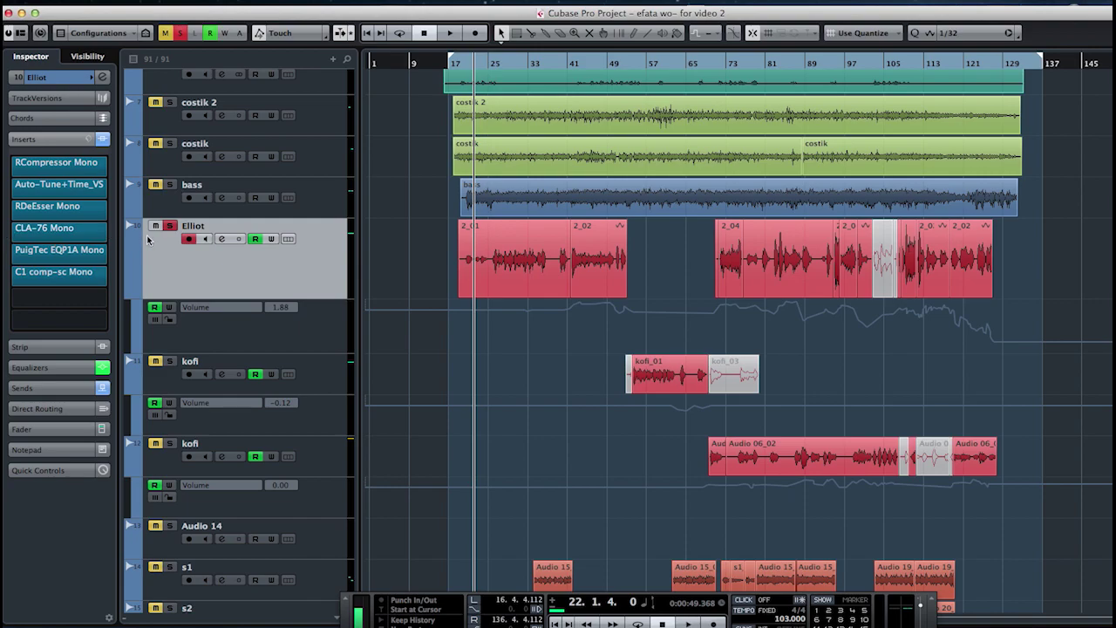
{"action": "left_click", "coordinate": [63, 258]}
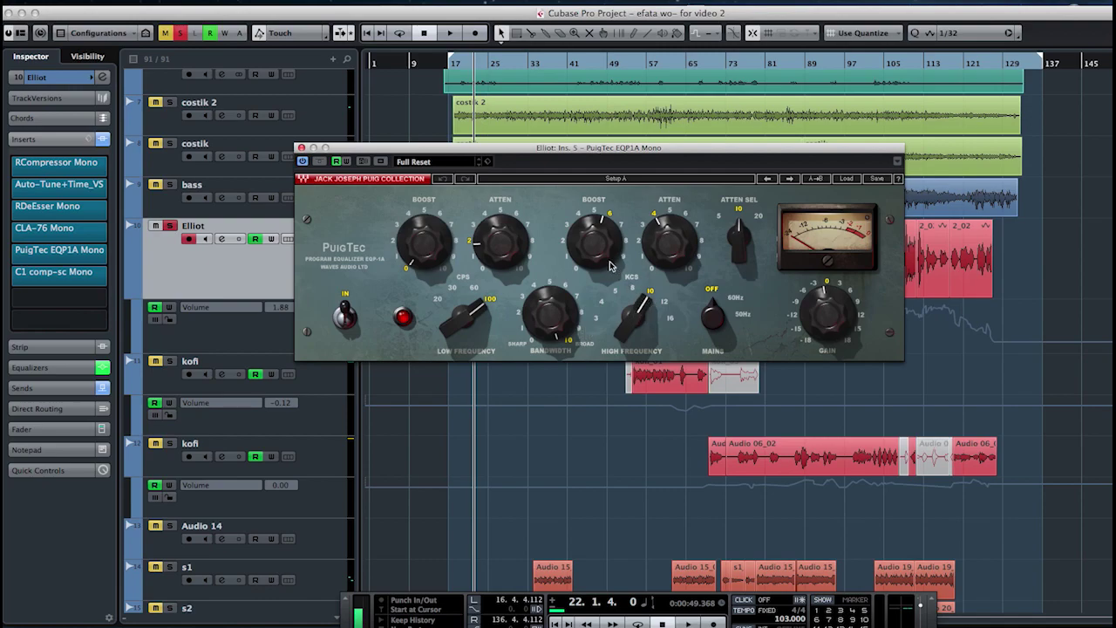
{"action": "mouse_move", "coordinate": [615, 232]}
{"action": "left_click", "coordinate": [301, 148]}
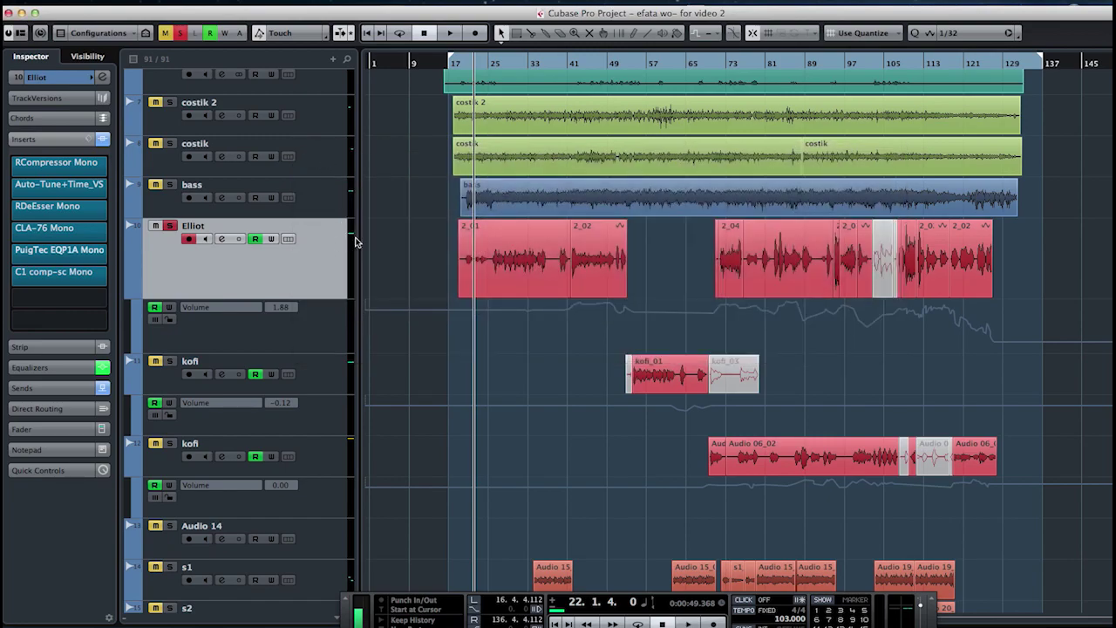
Step: Open the C1 comp-sc Mono compressor on the soloed vocal and switch it to Setup B
{"action": "left_click", "coordinate": [81, 277]}
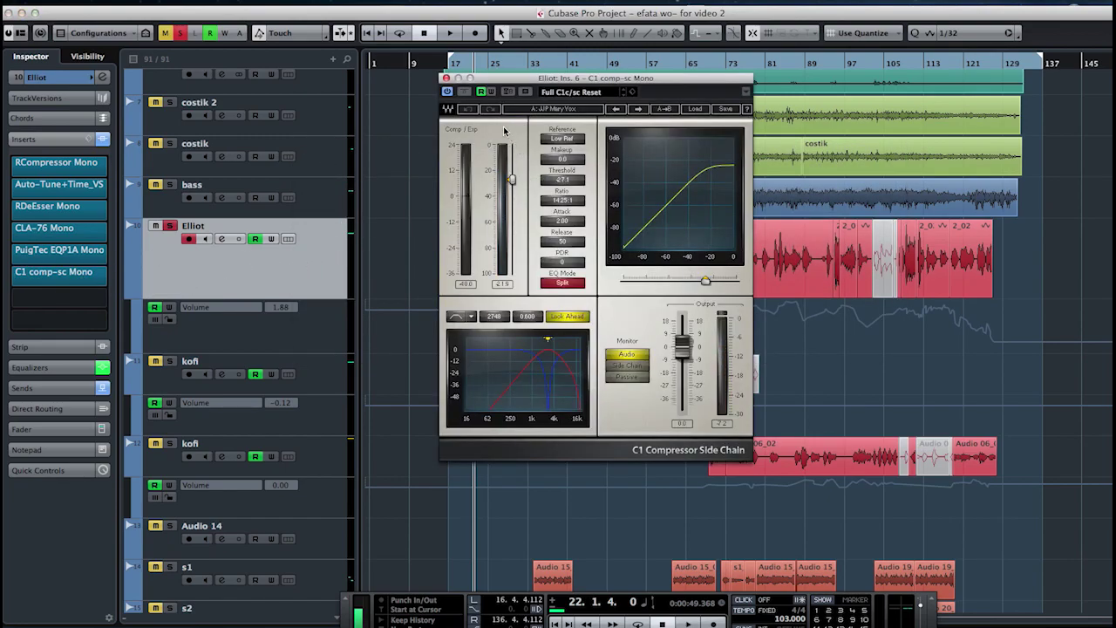
{"action": "left_click_drag", "start_coordinate": [490, 83], "coordinate": [506, 102]}
{"action": "left_click", "coordinate": [558, 108]}
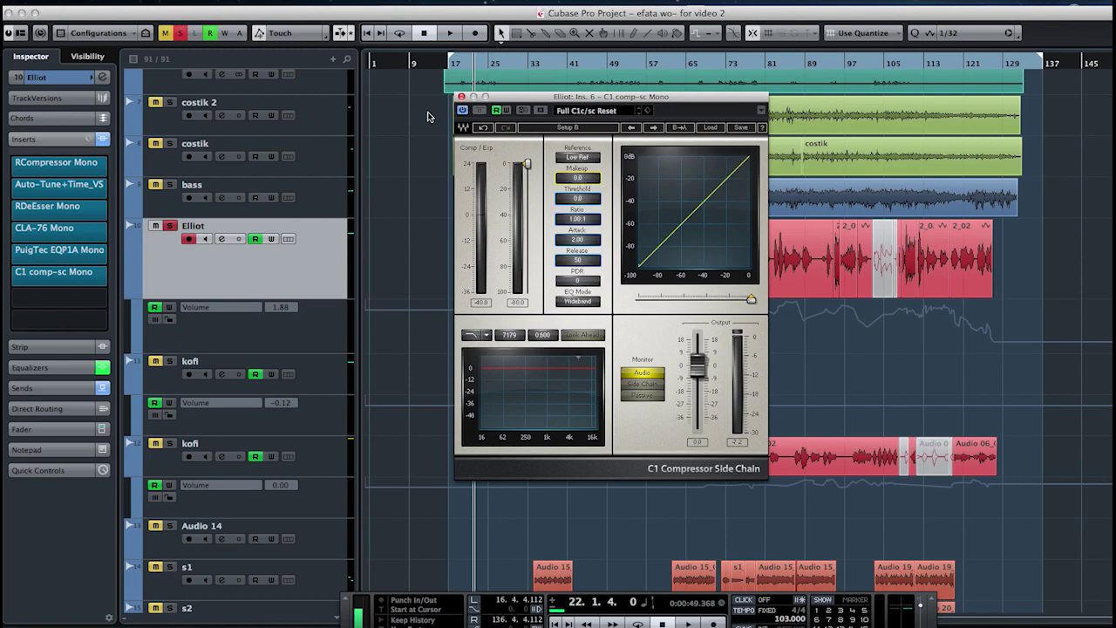
{"action": "left_click", "coordinate": [145, 1]}
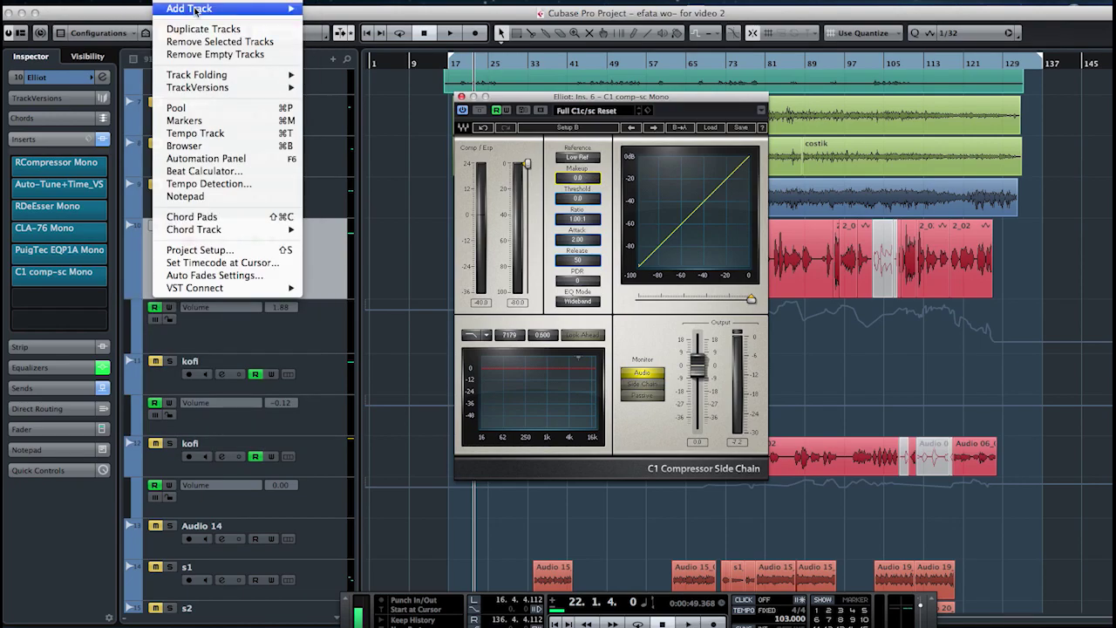
{"action": "left_click", "coordinate": [488, 96]}
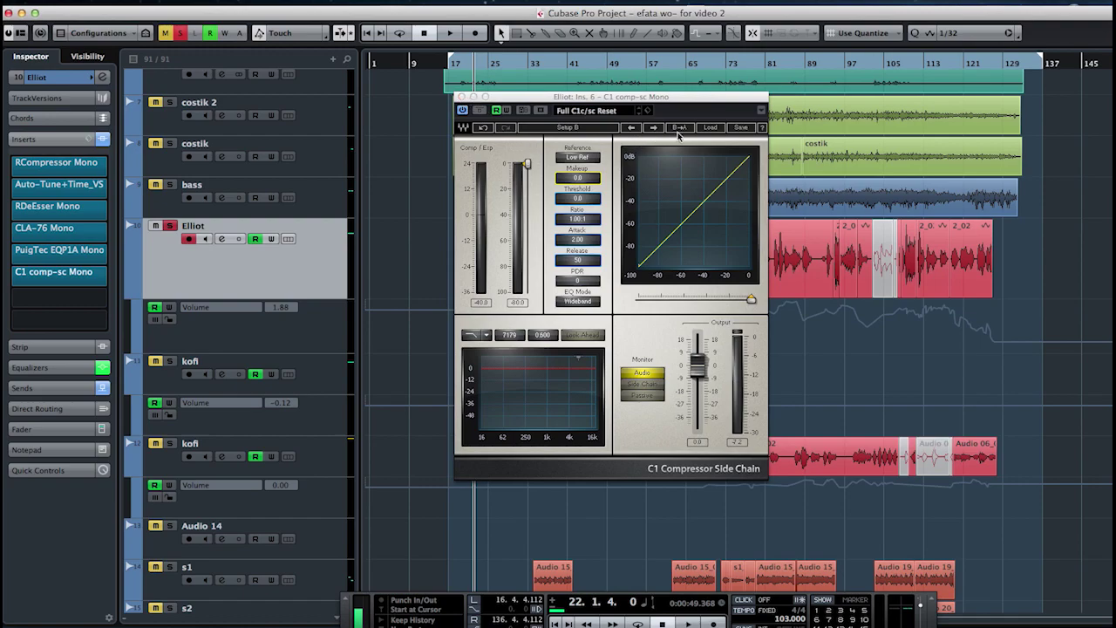
Step: Load the Jack Joseph Puig preset JJP Mary Vox into the C1 compressor, set its threshold to -24.8, and close the window
{"action": "left_click", "coordinate": [708, 127]}
{"action": "mouse_move", "coordinate": [818, 275]}
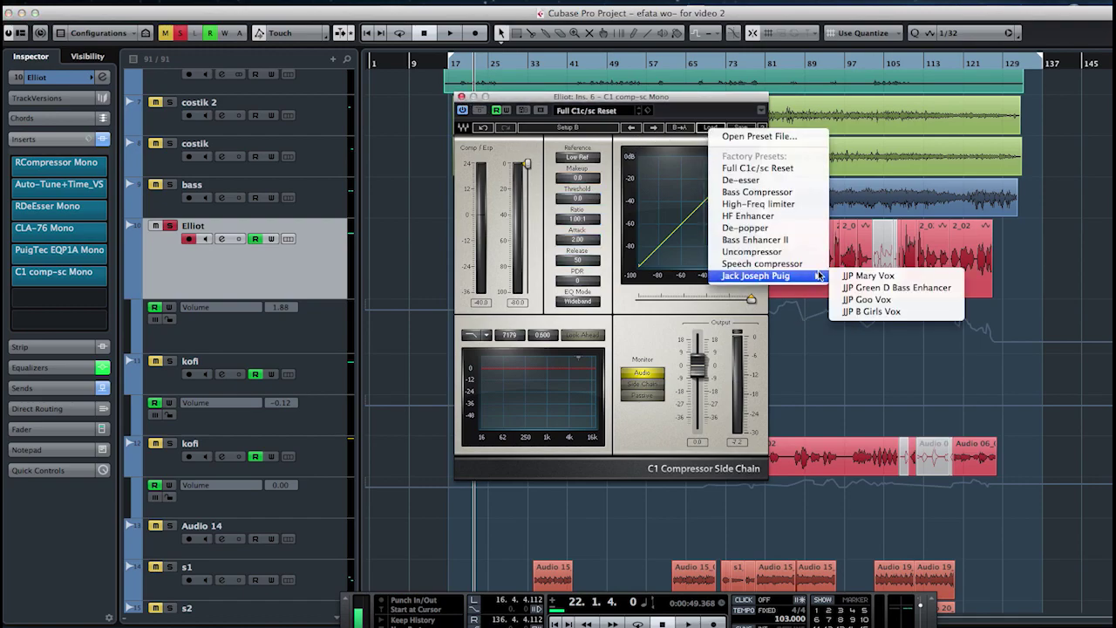
{"action": "left_click", "coordinate": [881, 278]}
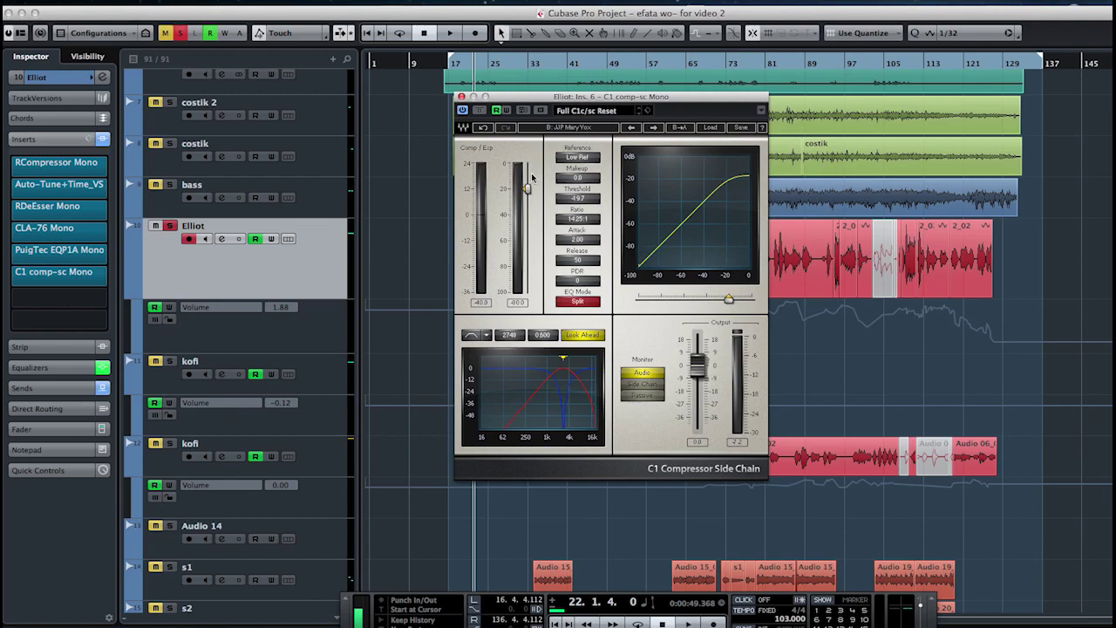
{"action": "left_click_drag", "start_coordinate": [528, 192], "coordinate": [527, 191]}
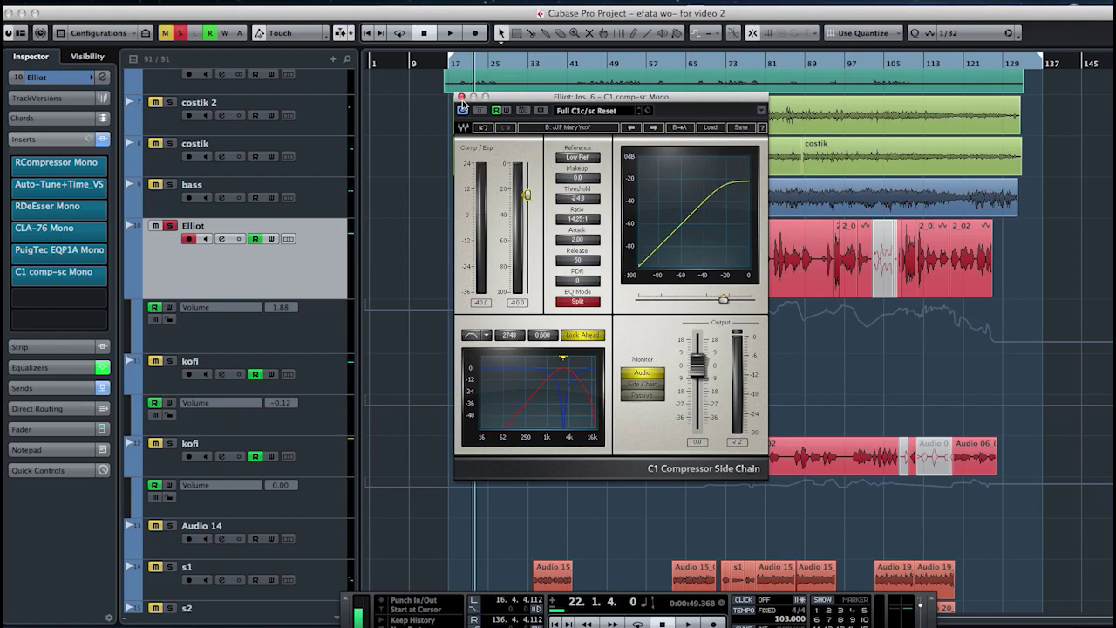
{"action": "left_click", "coordinate": [461, 96]}
Step: Take the vocal out of solo, play it with the mix from about bar 26, and stop playback
{"action": "left_click", "coordinate": [171, 227]}
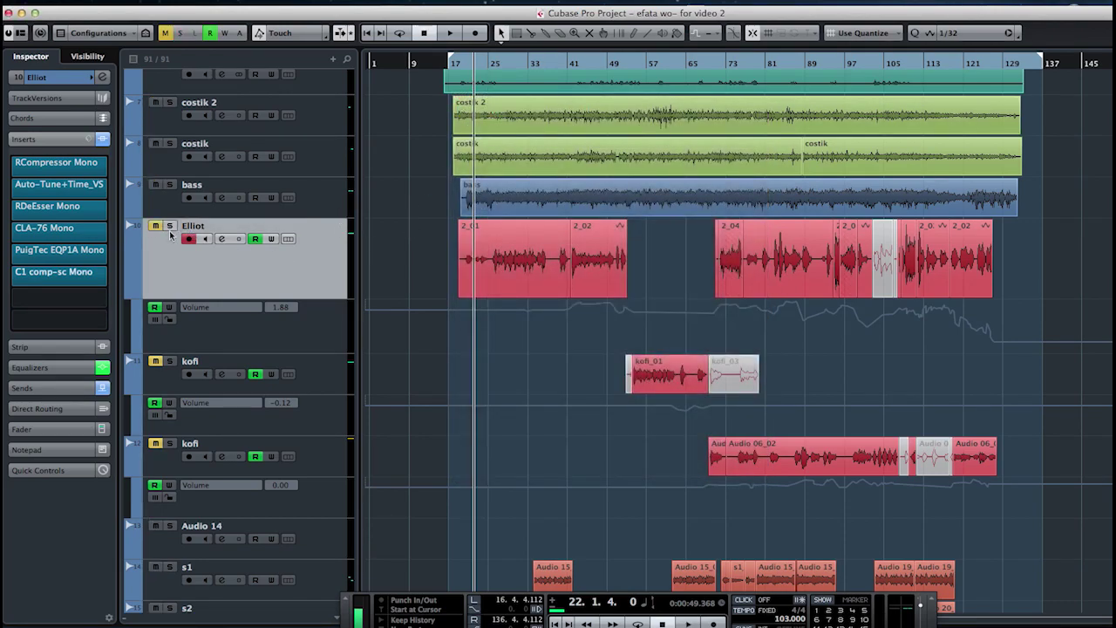
{"action": "left_click", "coordinate": [497, 65]}
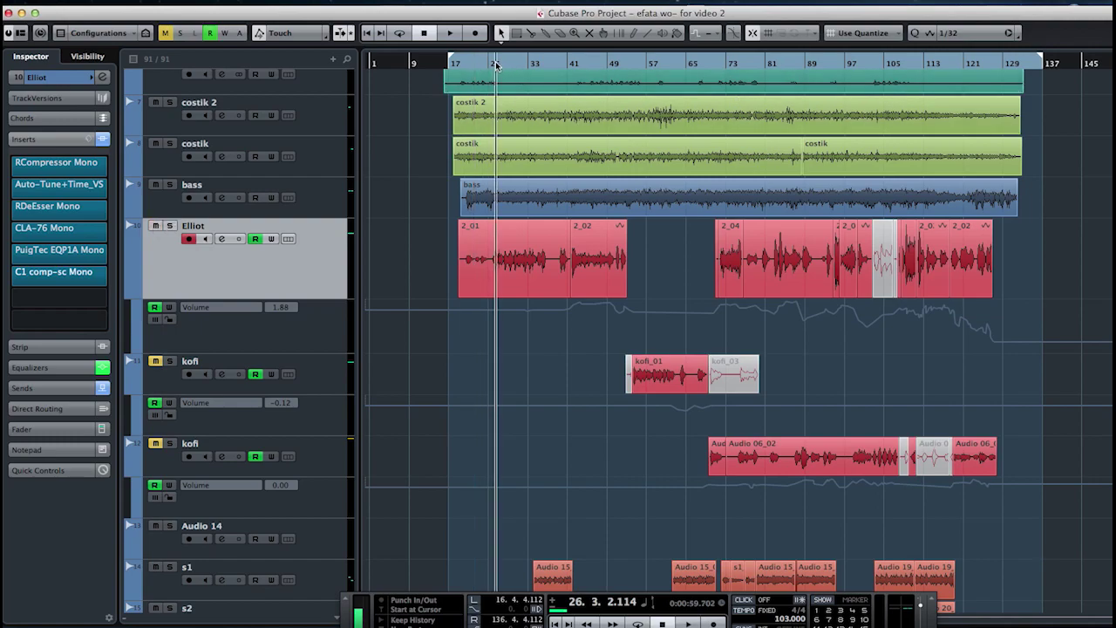
{"action": "key", "text": "space"}
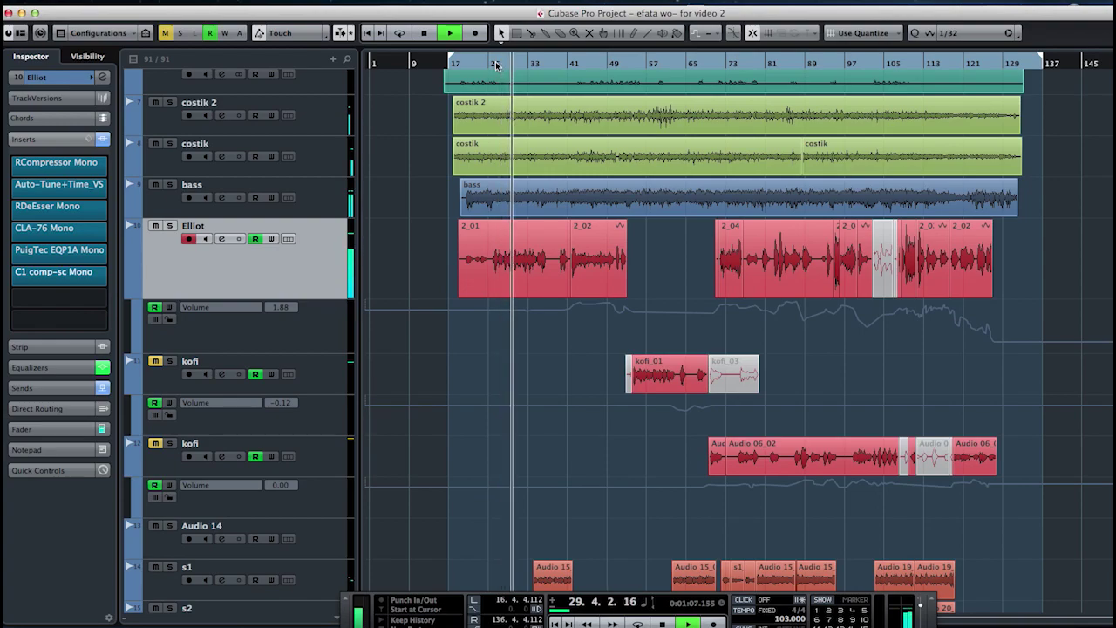
{"action": "key", "text": "space"}
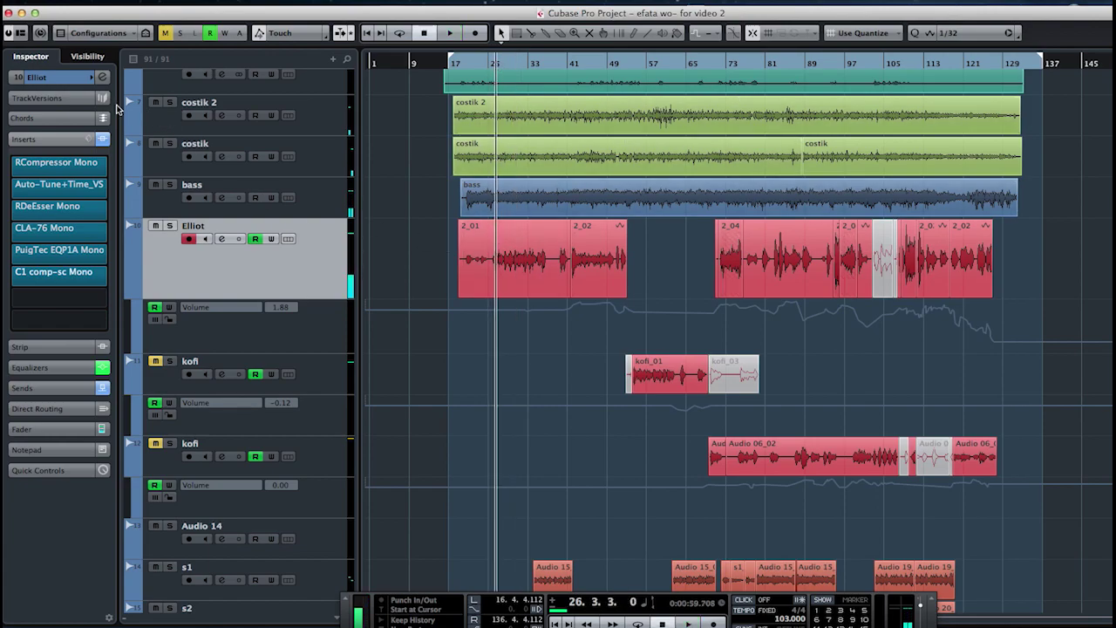
Step: Review the vocal's channel equalizer and its sends to FX 1-REVelation and FX 3-MannyM Delay in its channel settings, and close them
{"action": "left_click", "coordinate": [79, 81]}
{"action": "left_click", "coordinate": [100, 78]}
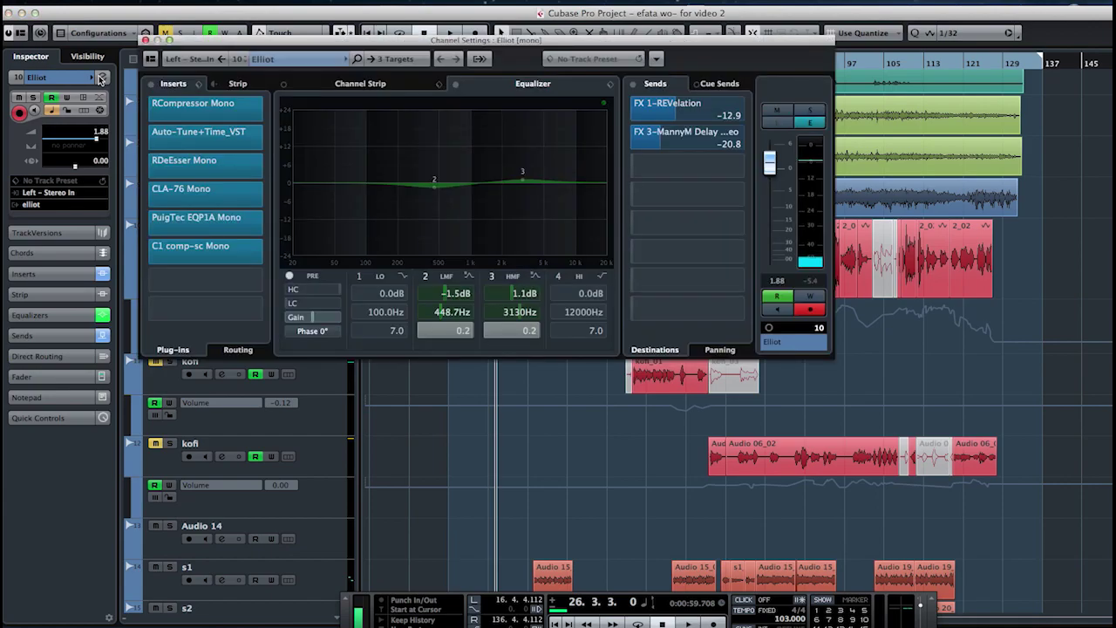
{"action": "mouse_move", "coordinate": [648, 137]}
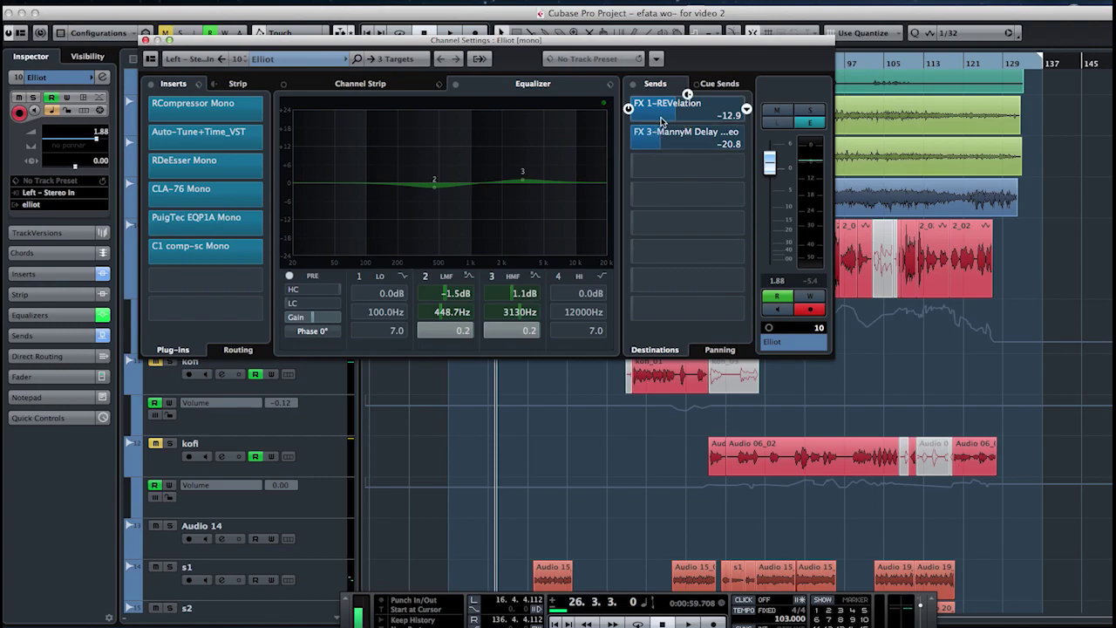
{"action": "mouse_move", "coordinate": [684, 112]}
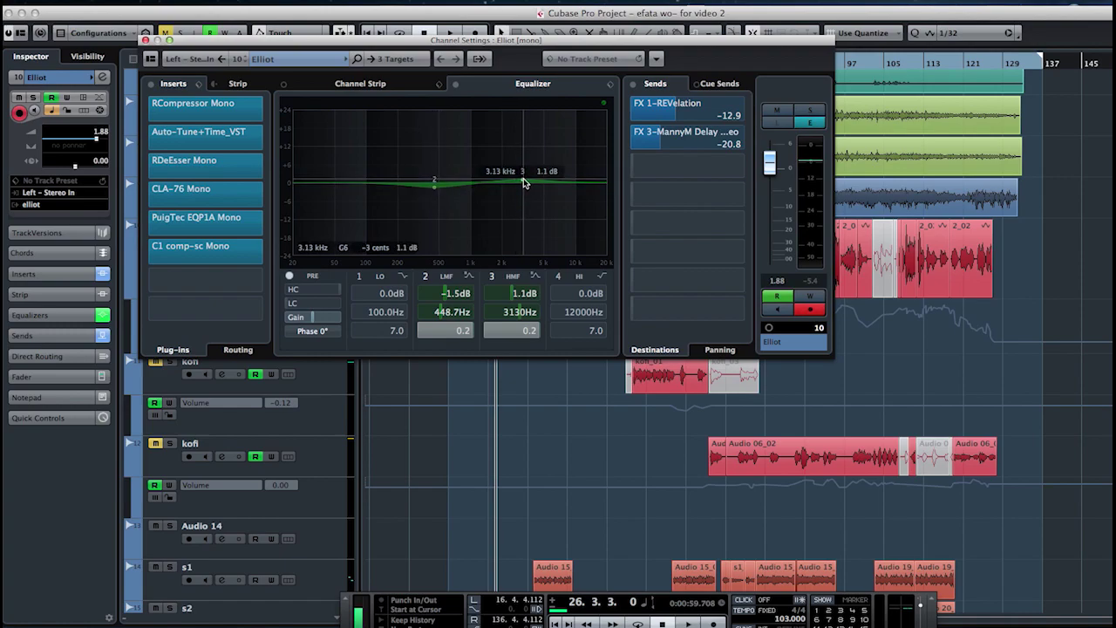
{"action": "left_click", "coordinate": [145, 41]}
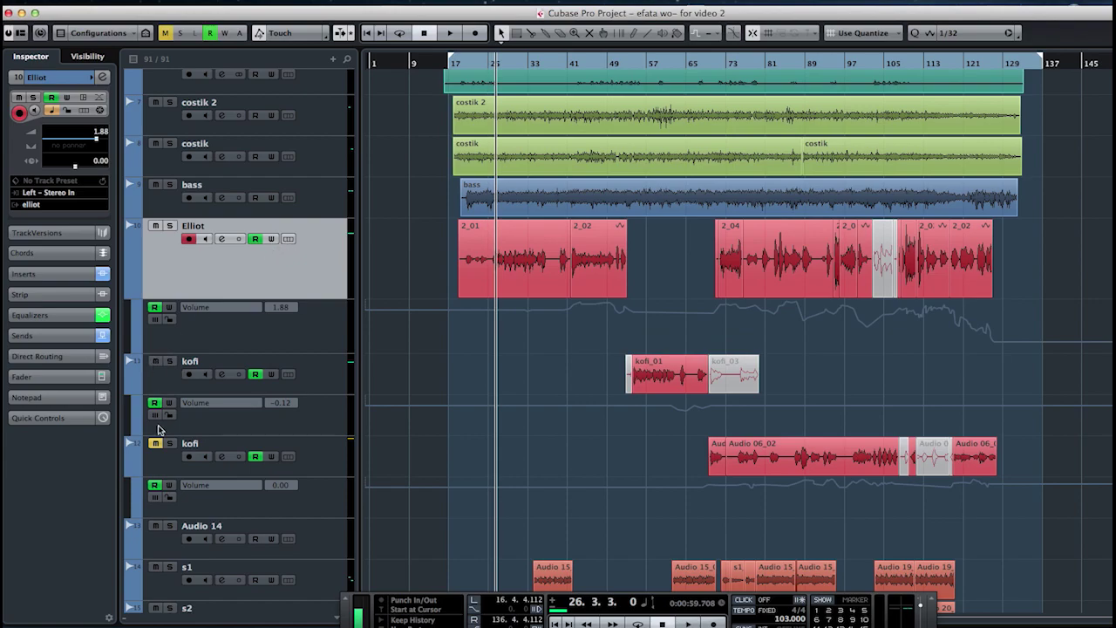
Step: Play the mix from about bar 51 and examine the handover from the first vocal track to the second around bar 54
{"action": "mouse_move", "coordinate": [616, 225]}
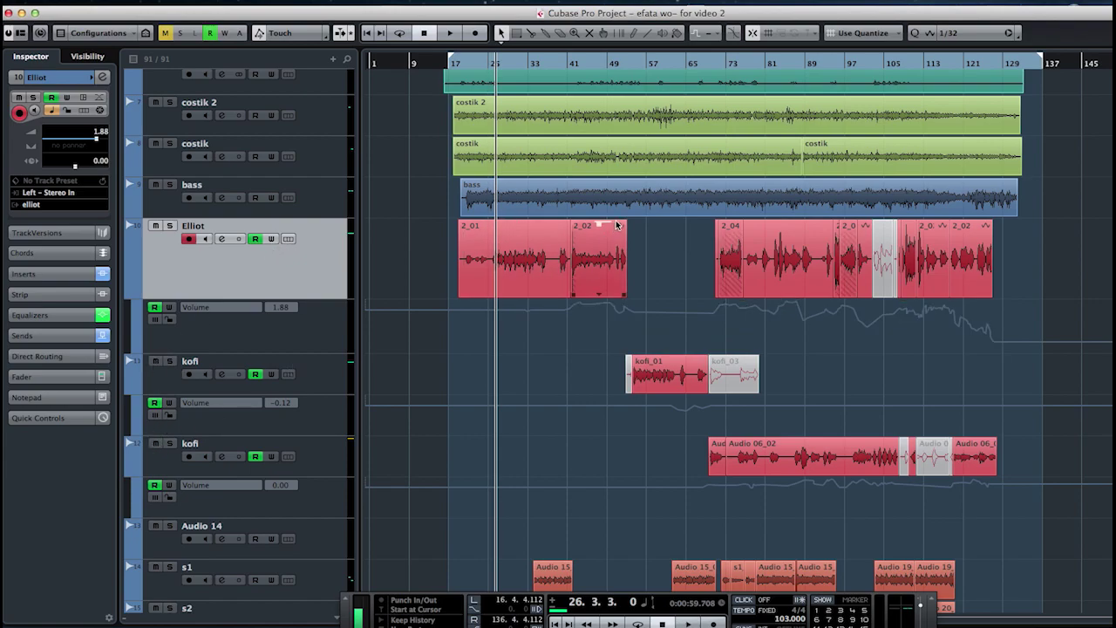
{"action": "left_click", "coordinate": [617, 63]}
{"action": "key", "text": "space"}
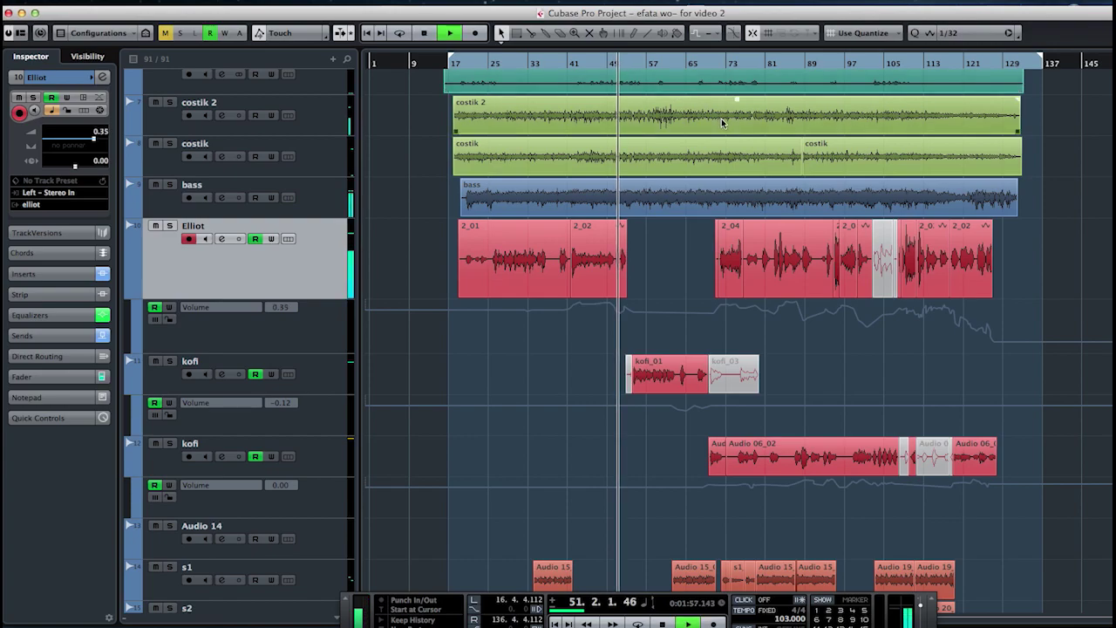
{"action": "key", "text": "h"}
{"action": "key", "text": "h"}
{"action": "key", "text": "h"}
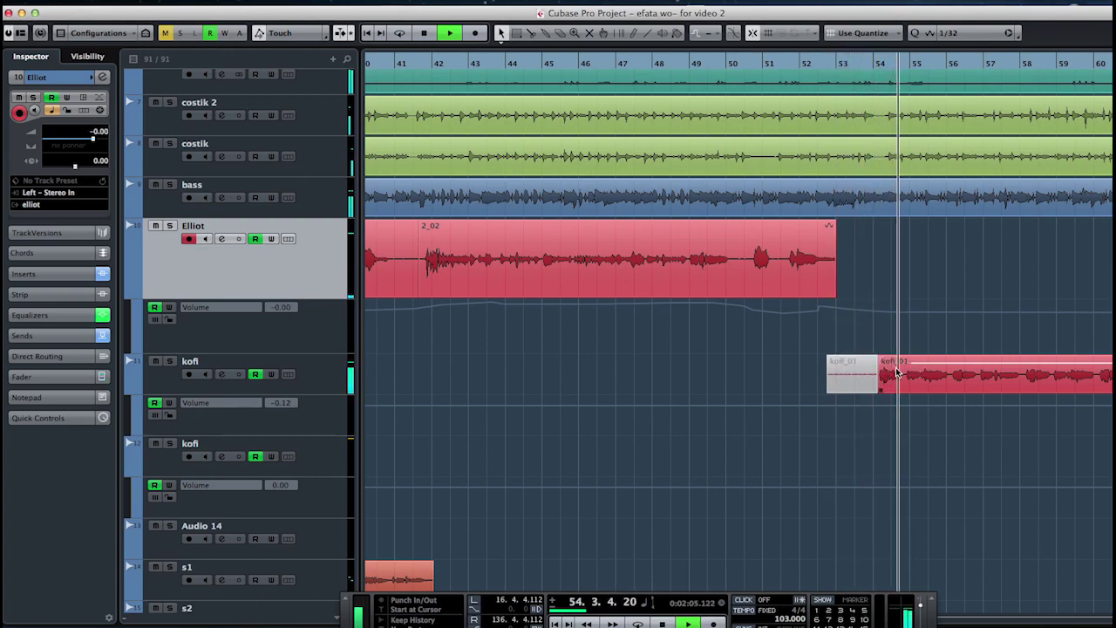
{"action": "key", "text": "g"}
{"action": "key", "text": "g"}
{"action": "key", "text": "g"}
{"action": "key", "text": "g"}
{"action": "key", "text": "g"}
{"action": "key", "text": "g"}
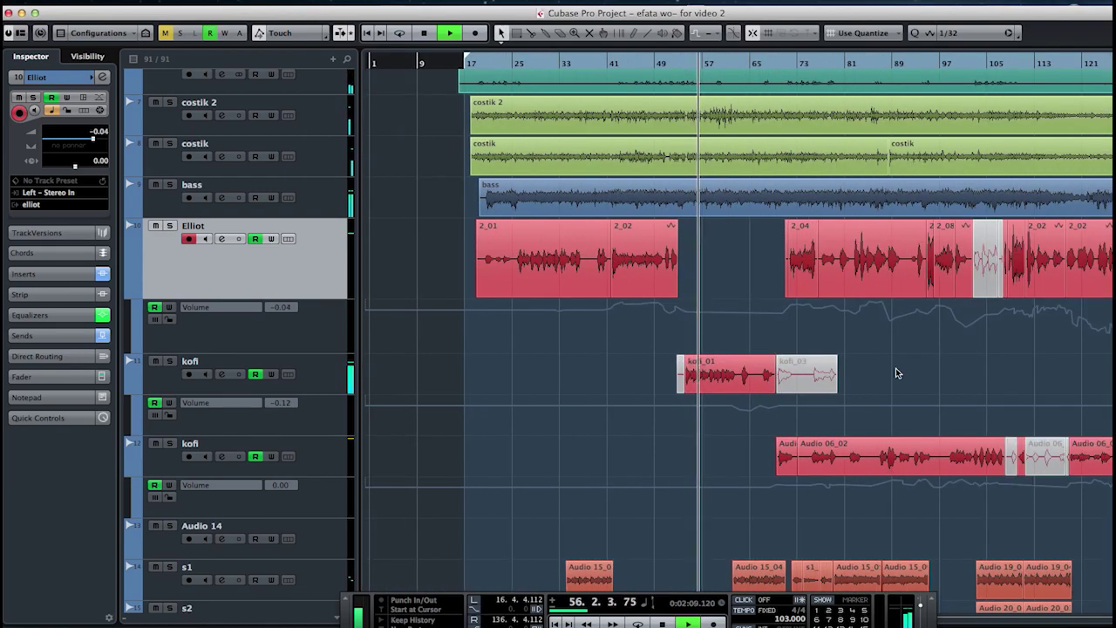
Step: Stop playback, check the output routing of the second singer's two vocal tracks, and show the inserts of the group they feed
{"action": "key", "text": "space"}
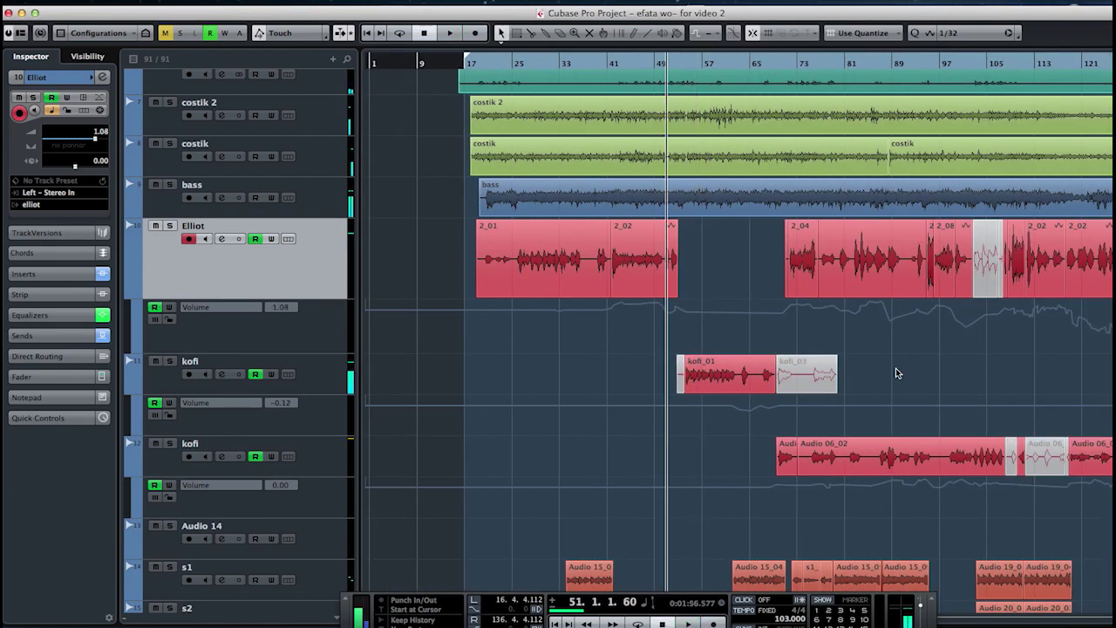
{"action": "left_click", "coordinate": [340, 381]}
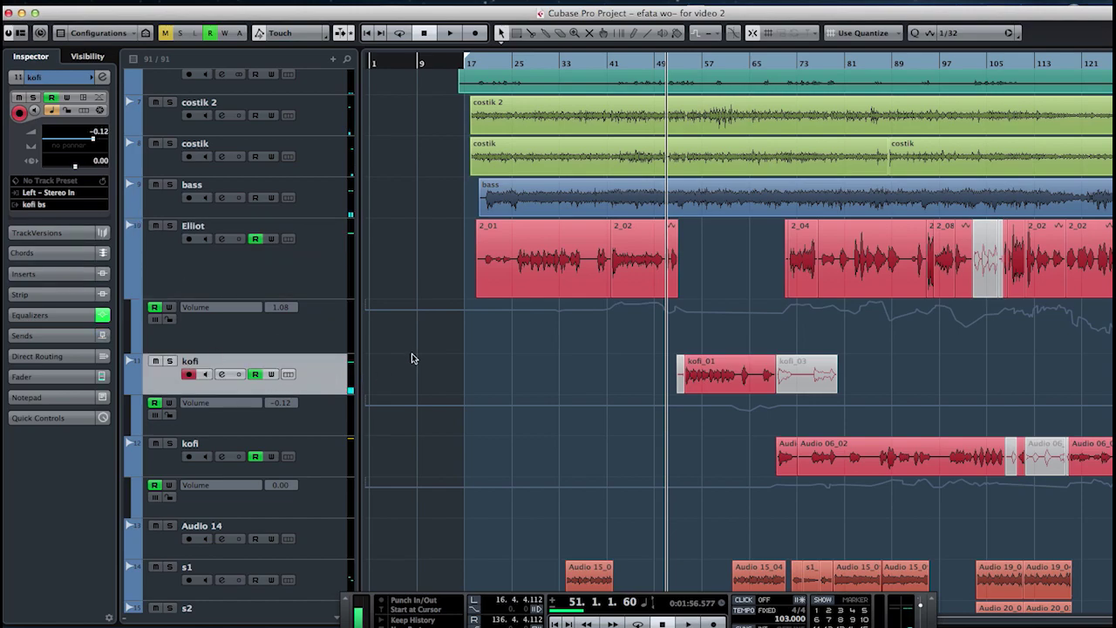
{"action": "scroll", "coordinate": [418, 353], "scroll_direction": "down", "scroll_amount": 1}
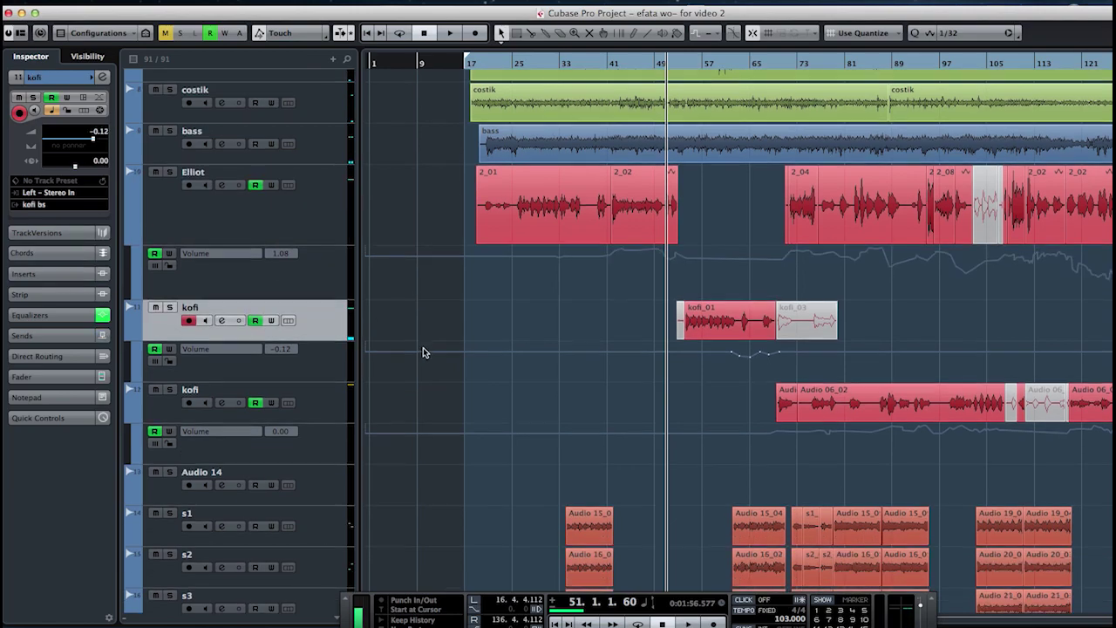
{"action": "left_click", "coordinate": [346, 417]}
{"action": "scroll", "coordinate": [497, 391], "scroll_direction": "down", "scroll_amount": 15}
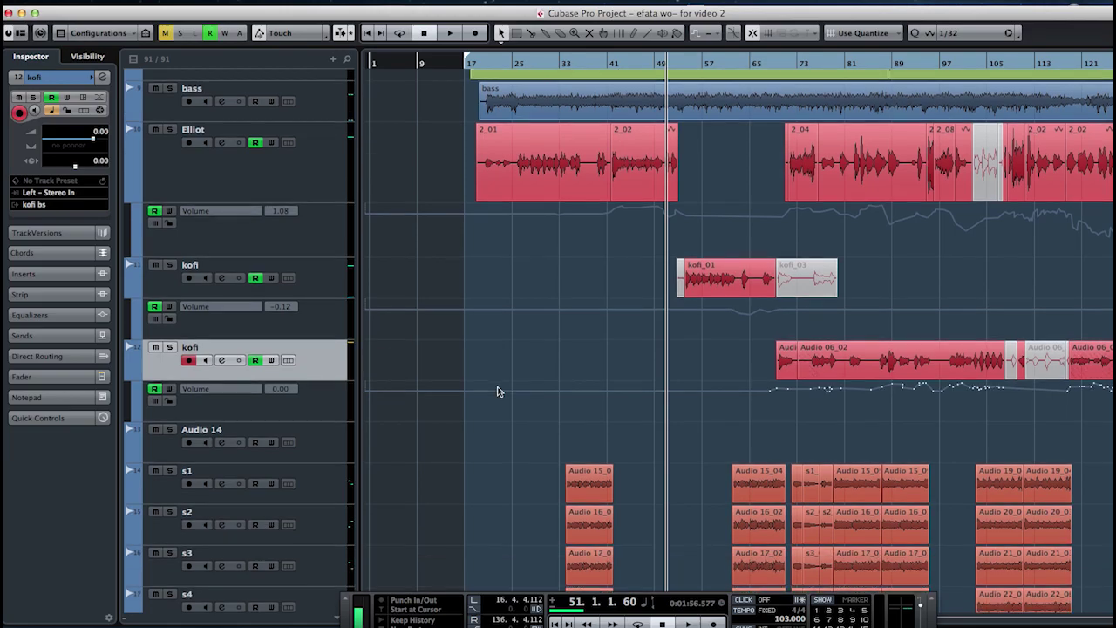
{"action": "scroll", "coordinate": [497, 392], "scroll_direction": "down", "scroll_amount": 20}
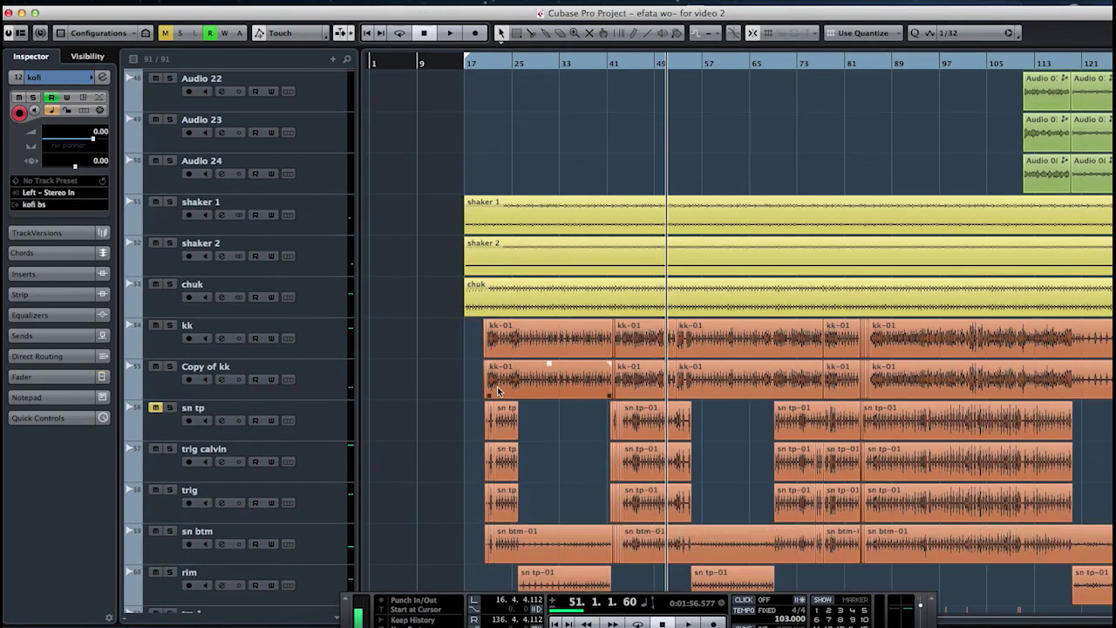
{"action": "scroll", "coordinate": [497, 391], "scroll_direction": "down", "scroll_amount": 1}
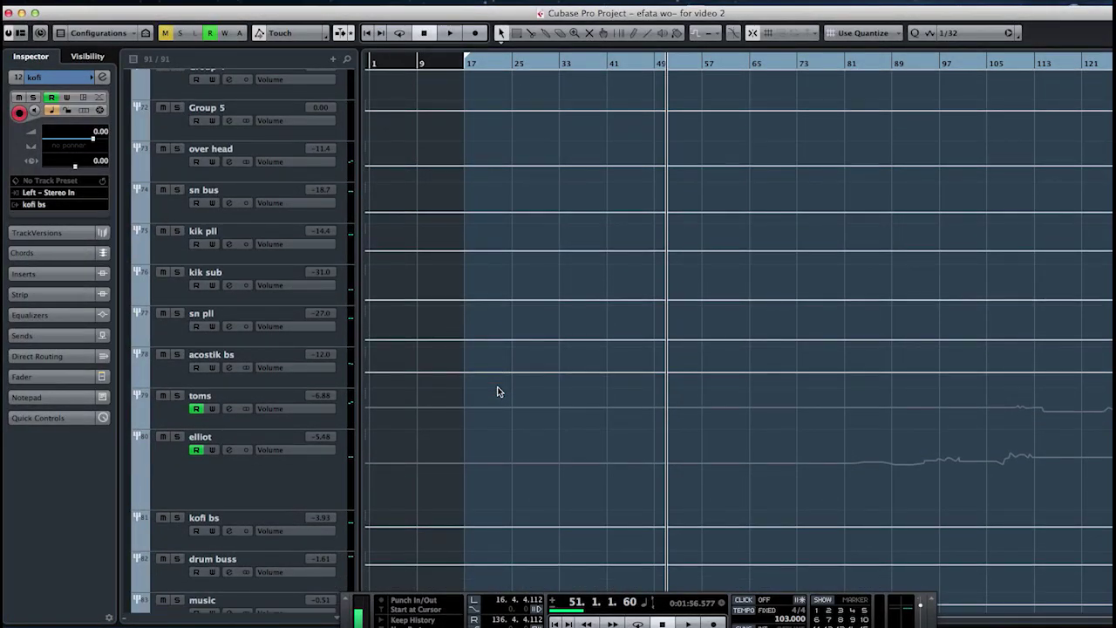
{"action": "scroll", "coordinate": [495, 388], "scroll_direction": "down", "scroll_amount": 1}
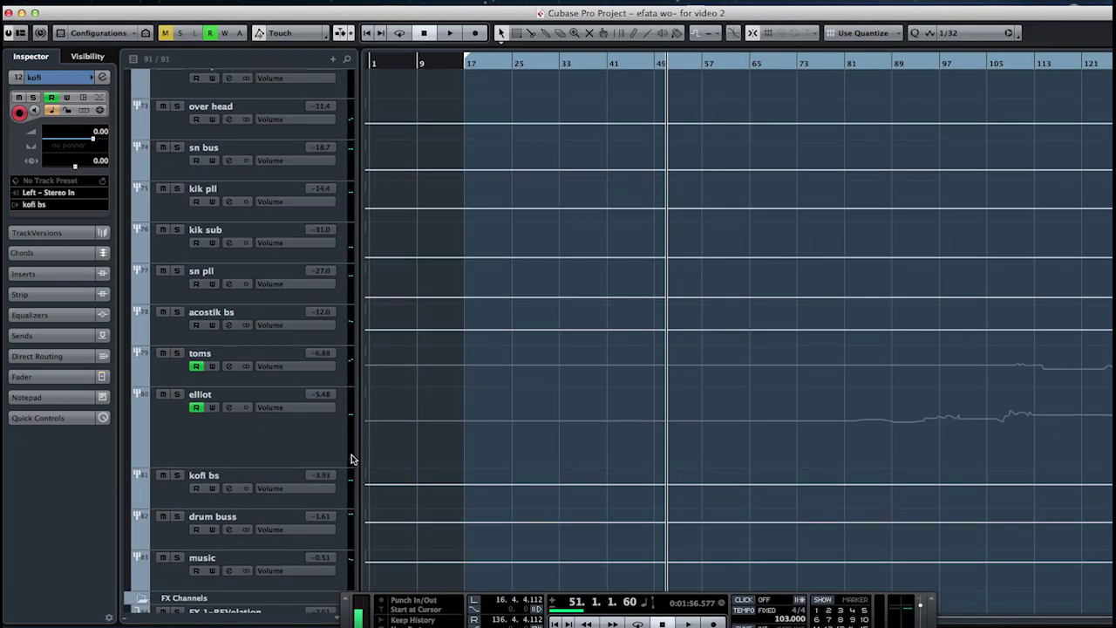
{"action": "left_click", "coordinate": [262, 474]}
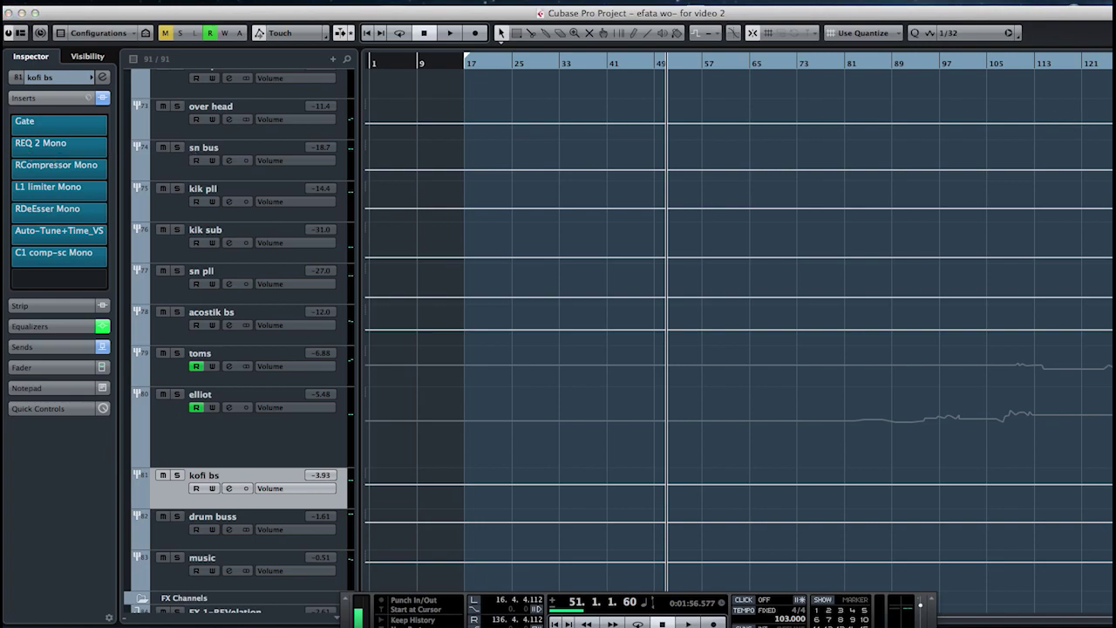
Step: Review the second singer's group inserts, viewing the REQ 2 Mono, RCompressor Mono and L1 limiter Mono settings and closing each plug-in window
{"action": "left_click_drag", "start_coordinate": [1097, 209], "coordinate": [796, 200]}
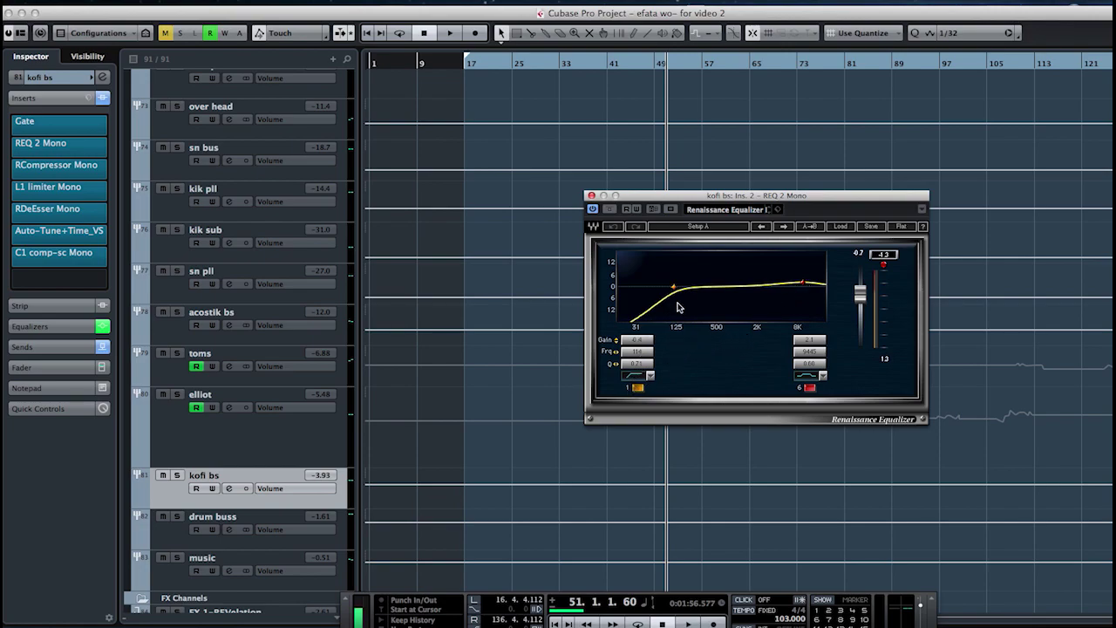
{"action": "left_click", "coordinate": [591, 196]}
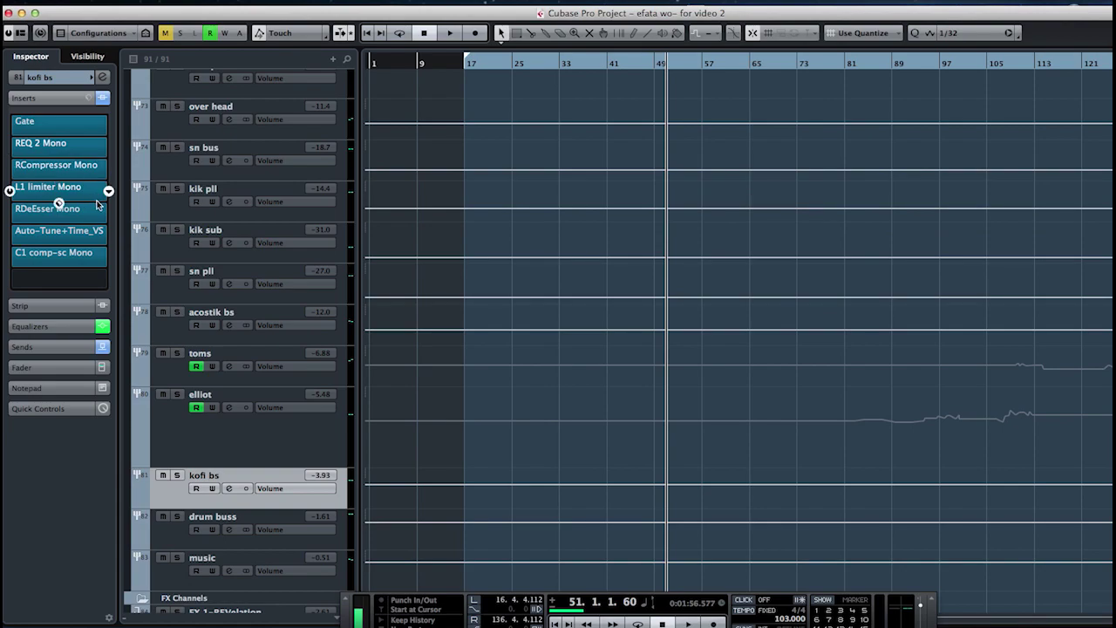
{"action": "left_click", "coordinate": [58, 174]}
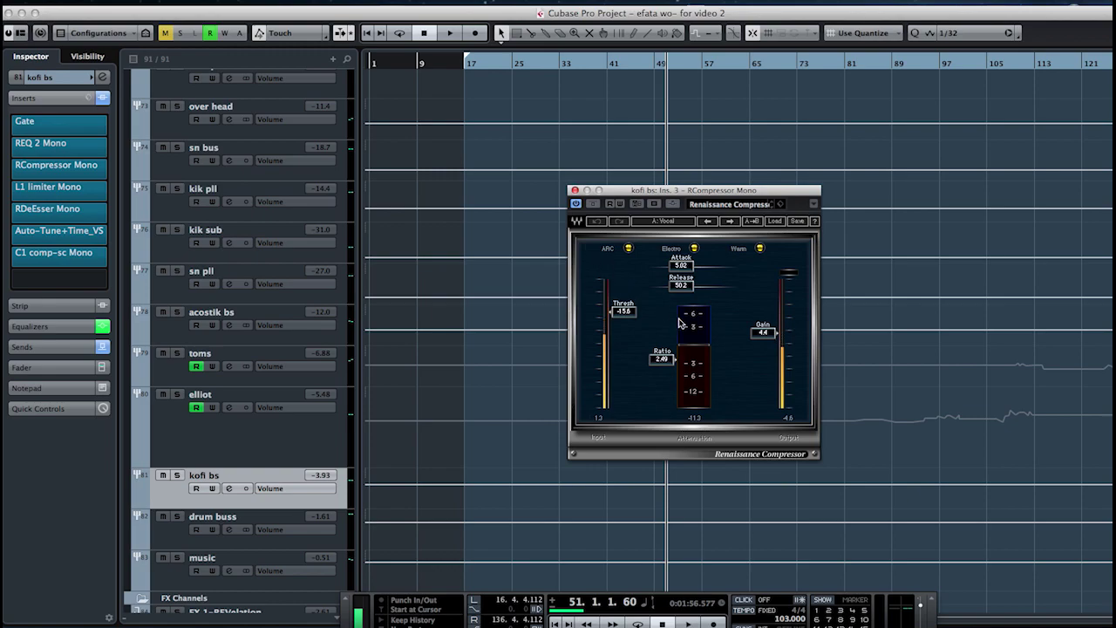
{"action": "left_click", "coordinate": [574, 190]}
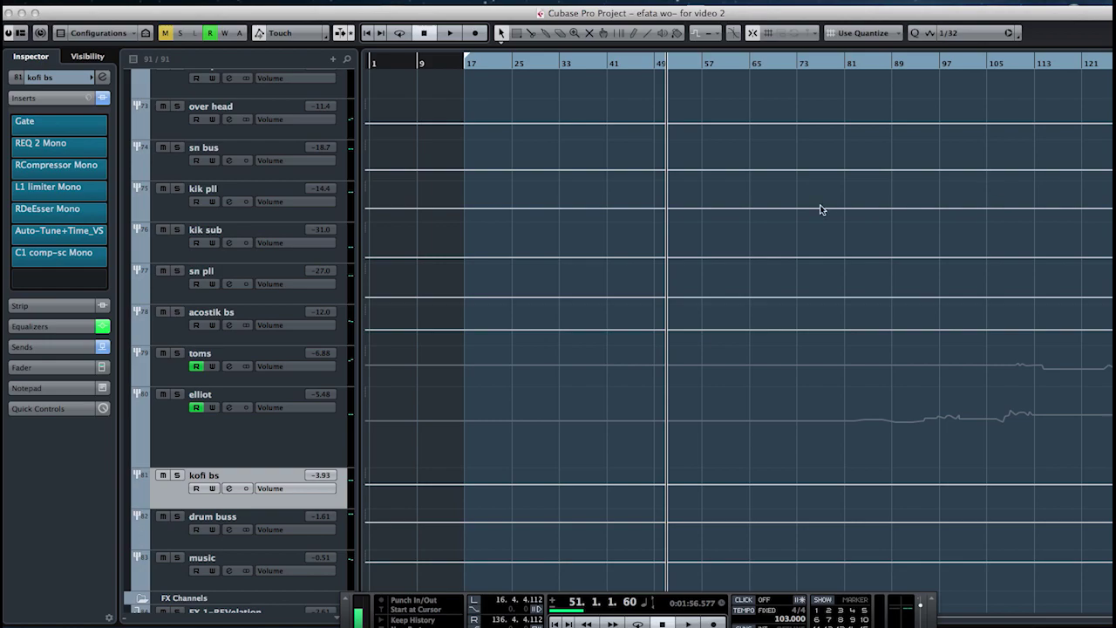
{"action": "left_click_drag", "start_coordinate": [932, 183], "coordinate": [805, 197]}
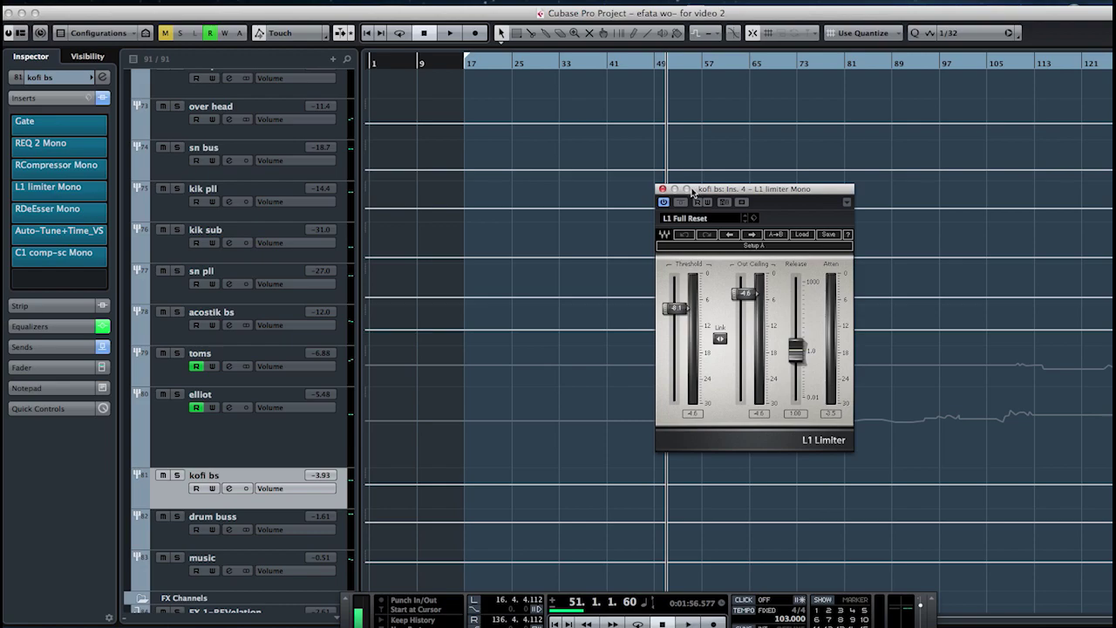
{"action": "left_click", "coordinate": [663, 189]}
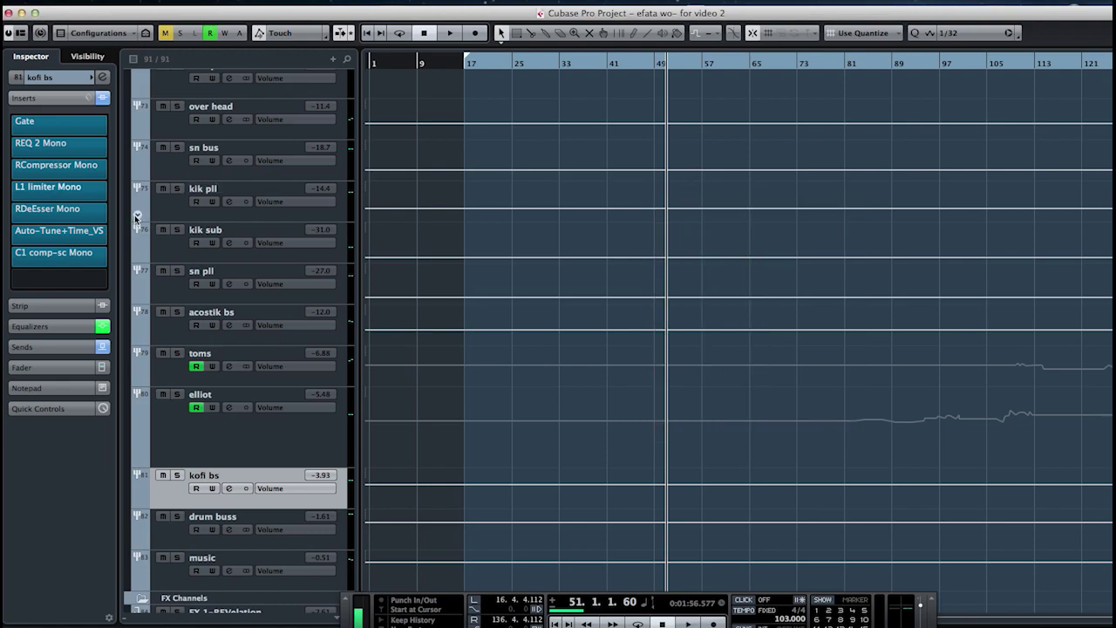
{"action": "mouse_move", "coordinate": [88, 218]}
{"action": "mouse_move", "coordinate": [82, 241]}
{"action": "mouse_move", "coordinate": [29, 260]}
Step: Examine the backing vocal tracks and where their parts fall across the whole song
{"action": "scroll", "coordinate": [584, 291], "scroll_direction": "up", "scroll_amount": 15}
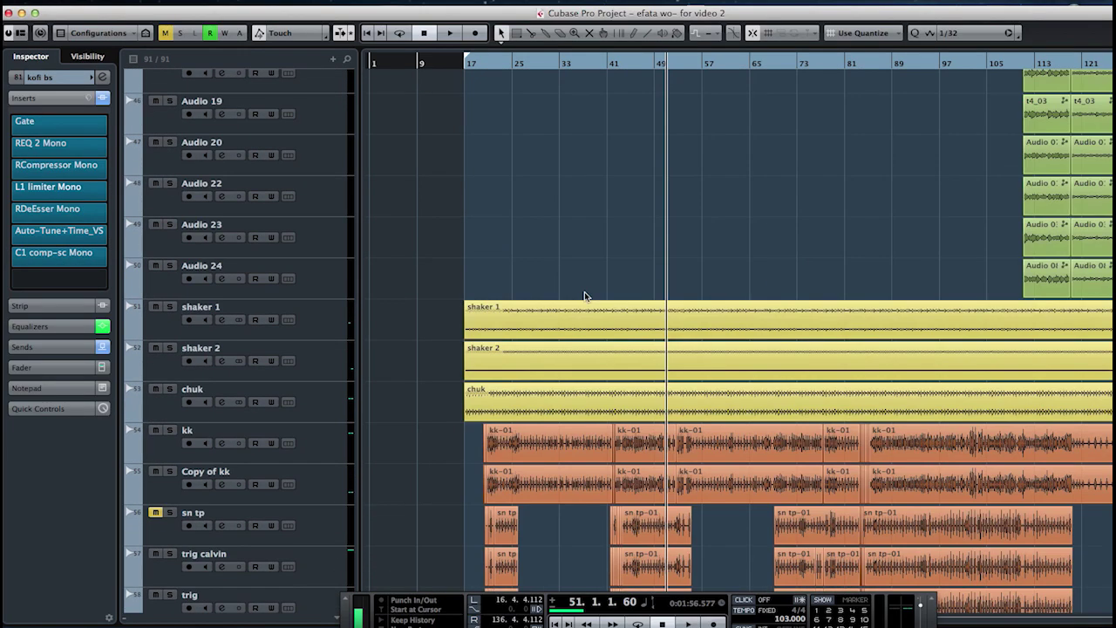
{"action": "scroll", "coordinate": [585, 291], "scroll_direction": "up", "scroll_amount": 20}
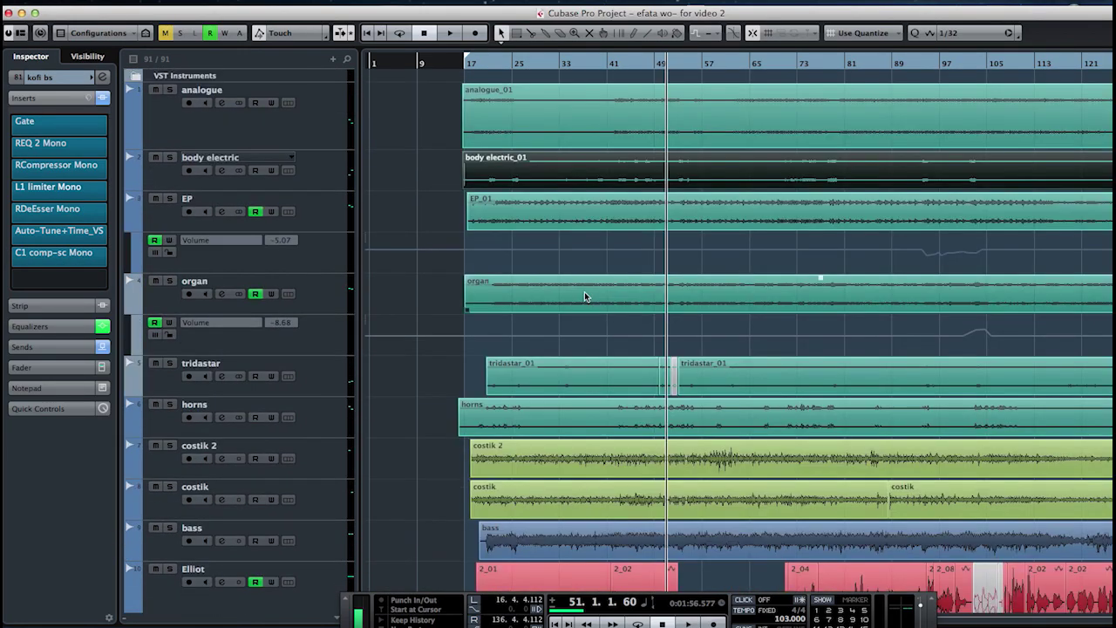
{"action": "scroll", "coordinate": [585, 292], "scroll_direction": "down", "scroll_amount": 5}
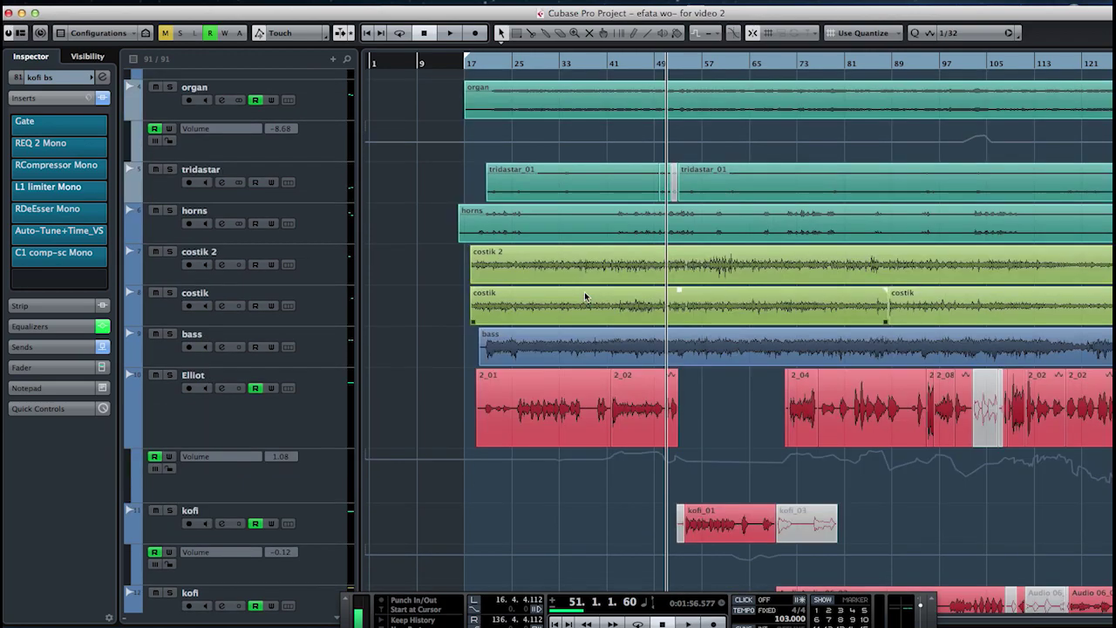
{"action": "scroll", "coordinate": [584, 298], "scroll_direction": "down", "scroll_amount": 3}
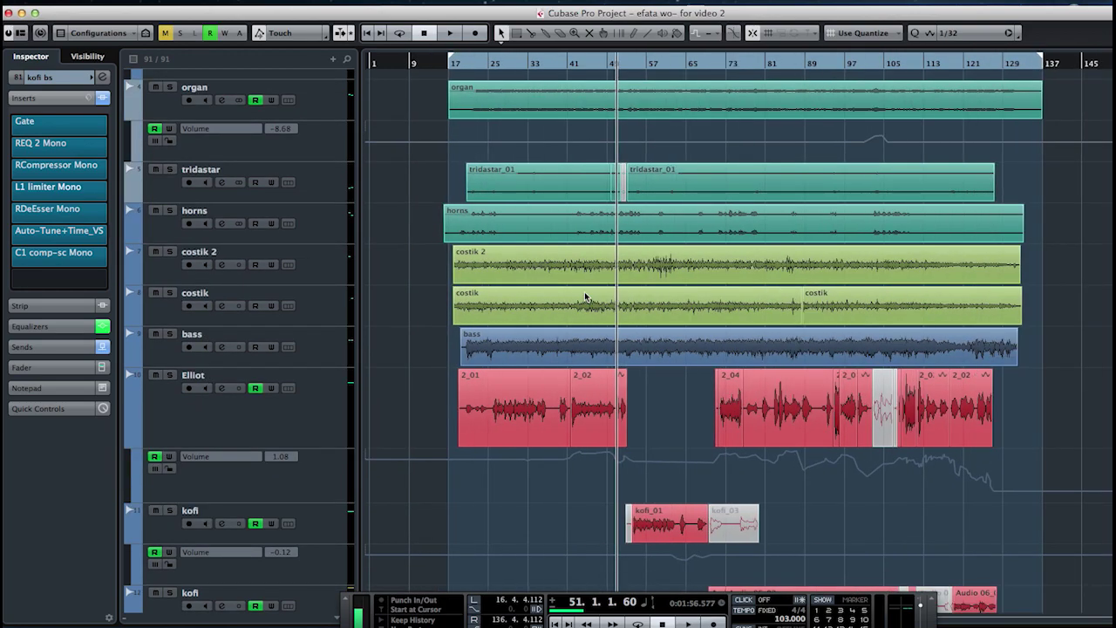
{"action": "scroll", "coordinate": [584, 297], "scroll_direction": "down", "scroll_amount": 2}
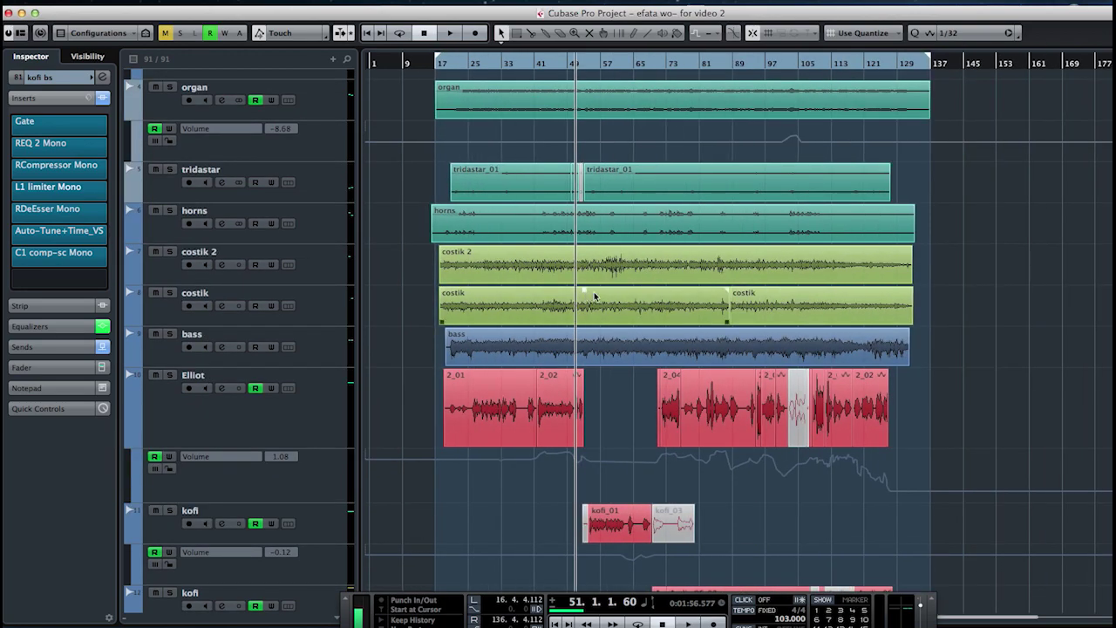
{"action": "scroll", "coordinate": [835, 343], "scroll_direction": "down", "scroll_amount": 10}
{"action": "scroll", "coordinate": [836, 342], "scroll_direction": "down", "scroll_amount": 9}
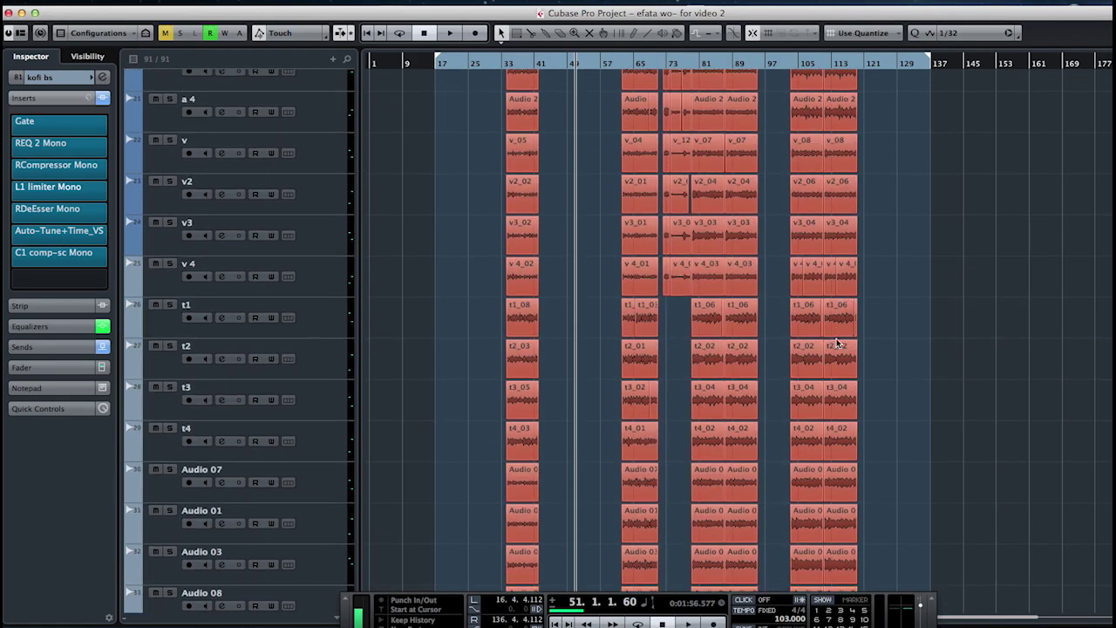
{"action": "scroll", "coordinate": [835, 343], "scroll_direction": "down", "scroll_amount": 10}
{"action": "scroll", "coordinate": [827, 323], "scroll_direction": "up", "scroll_amount": 5}
Step: Play the mix from about bar 109 to audition the green backing vocal clips on Audio 09 to Audio 24, and stop playback
{"action": "left_click", "coordinate": [817, 59]}
{"action": "scroll", "coordinate": [850, 283], "scroll_direction": "down", "scroll_amount": 5}
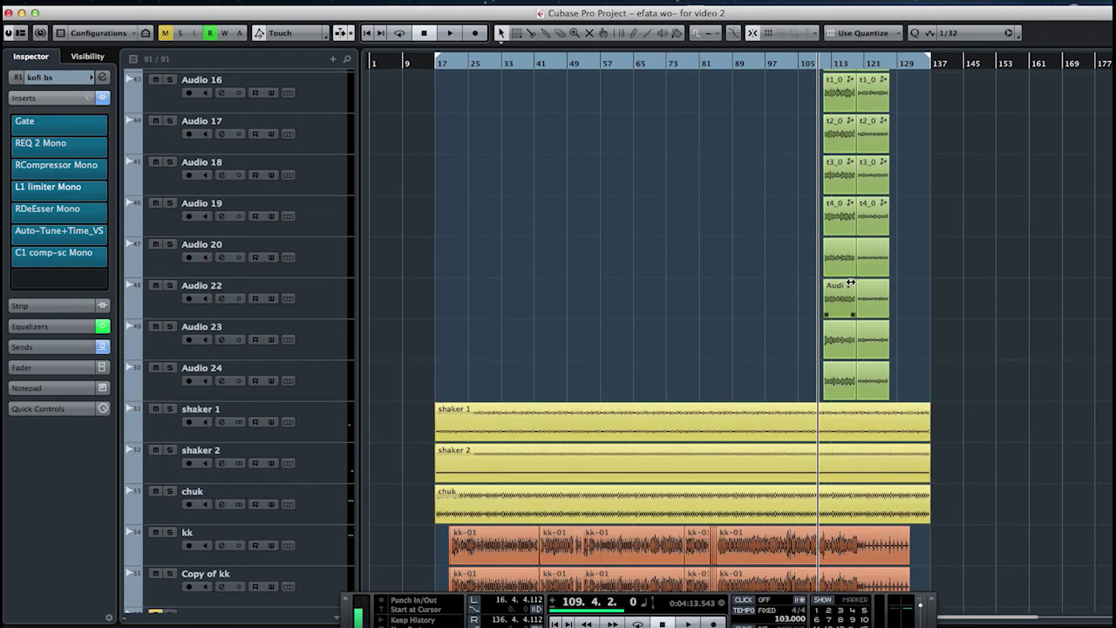
{"action": "scroll", "coordinate": [850, 284], "scroll_direction": "up", "scroll_amount": 4}
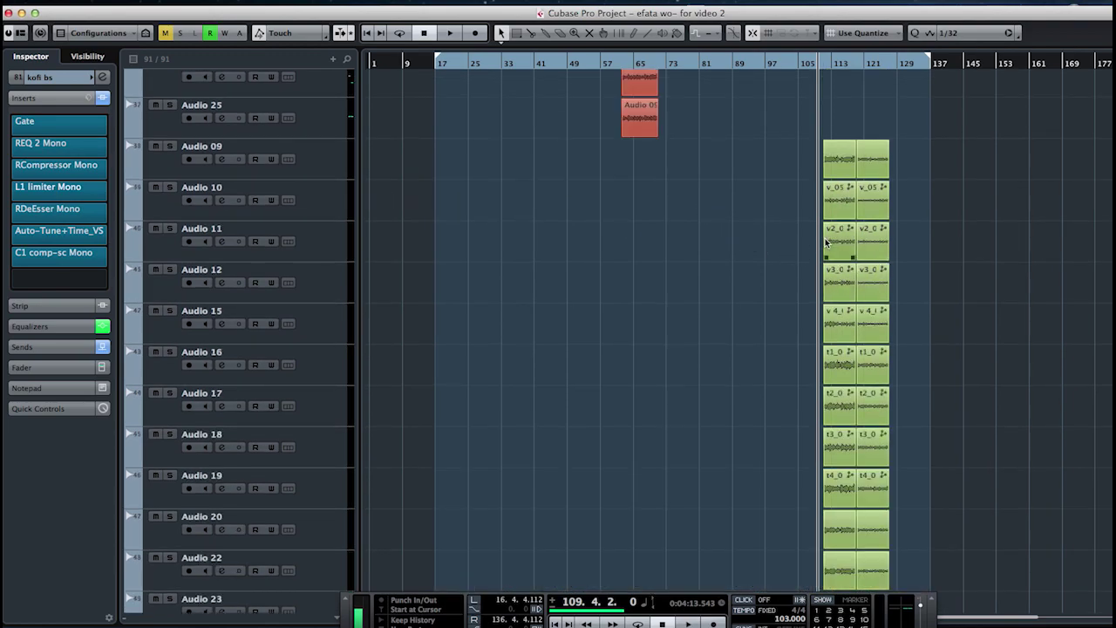
{"action": "key", "text": "space"}
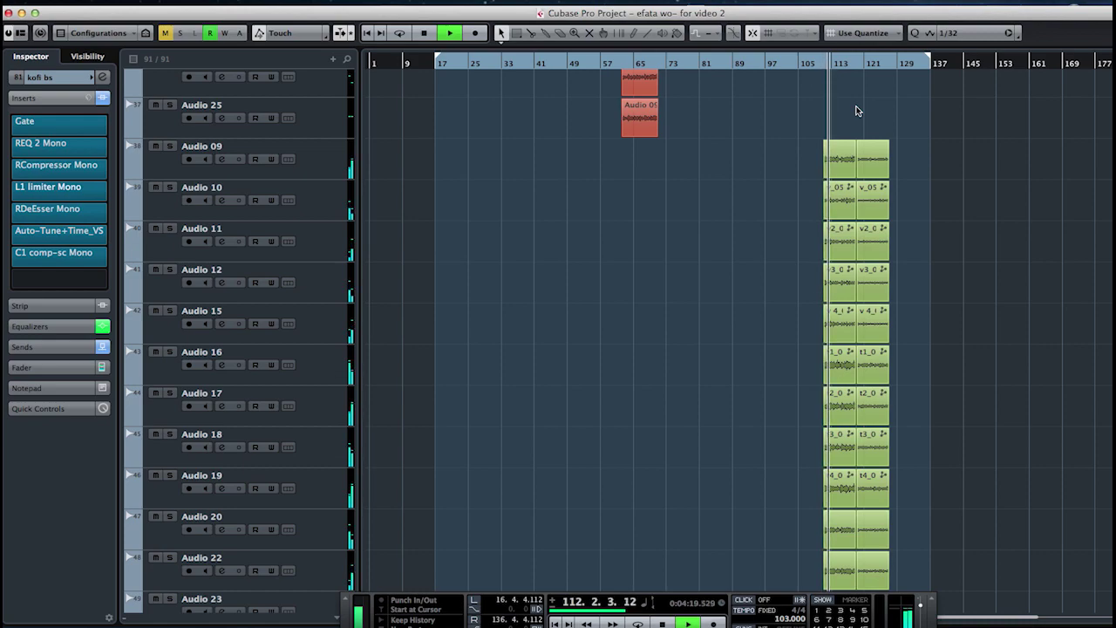
{"action": "key", "text": "space"}
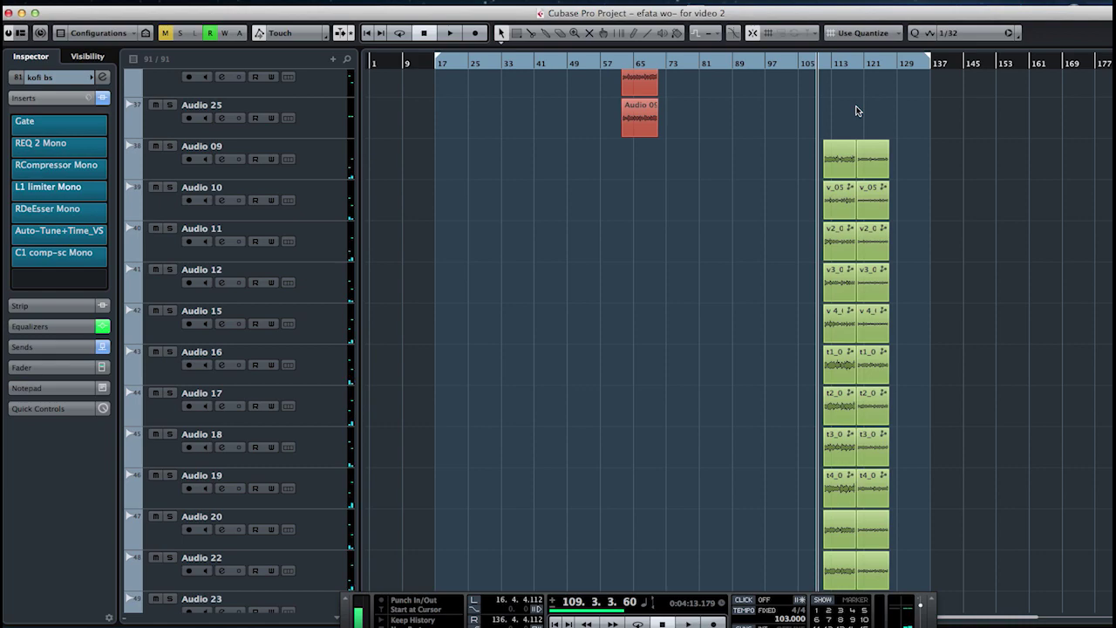
Step: Compare the red and green backing vocal tracks, and show the inserts of the second descant group among the group tracks
{"action": "scroll", "coordinate": [858, 111], "scroll_direction": "up", "scroll_amount": 4}
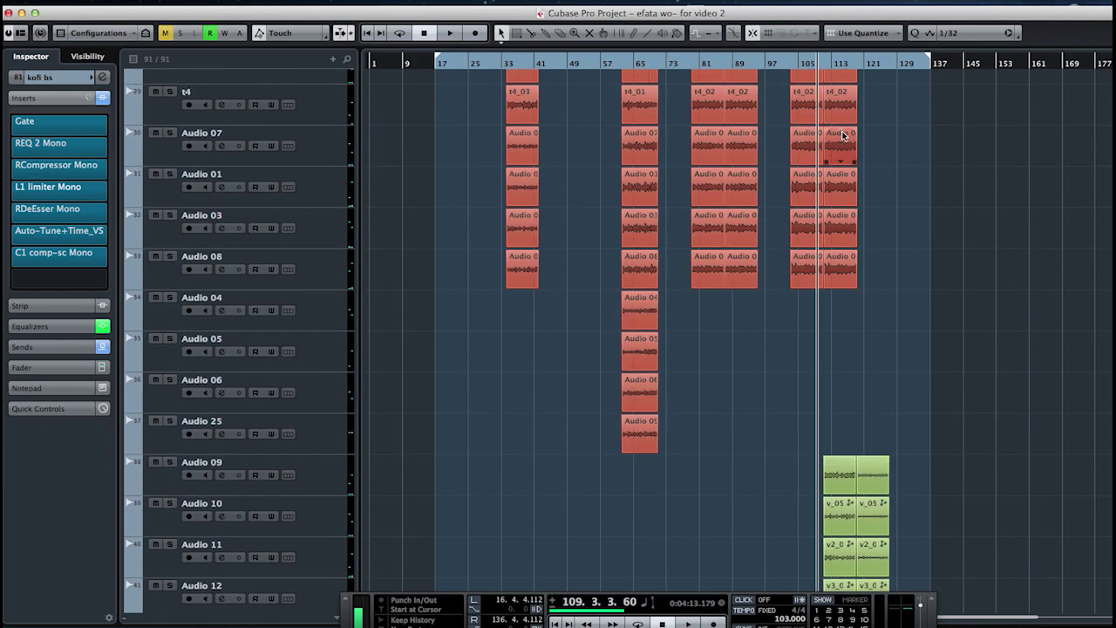
{"action": "scroll", "coordinate": [843, 135], "scroll_direction": "down", "scroll_amount": 1}
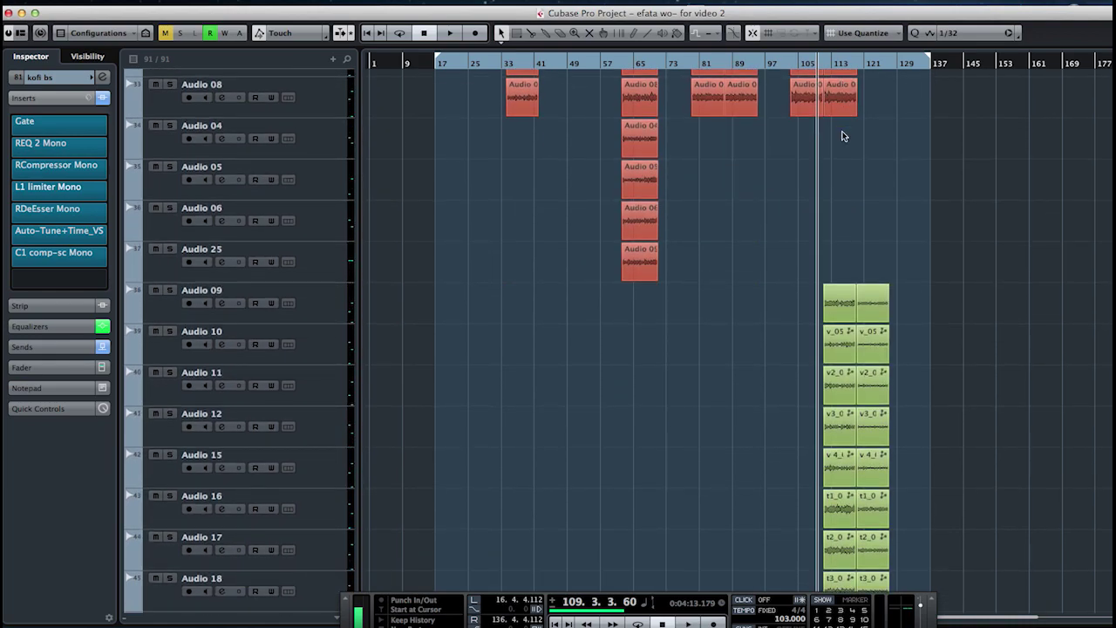
{"action": "scroll", "coordinate": [842, 133], "scroll_direction": "down", "scroll_amount": 1}
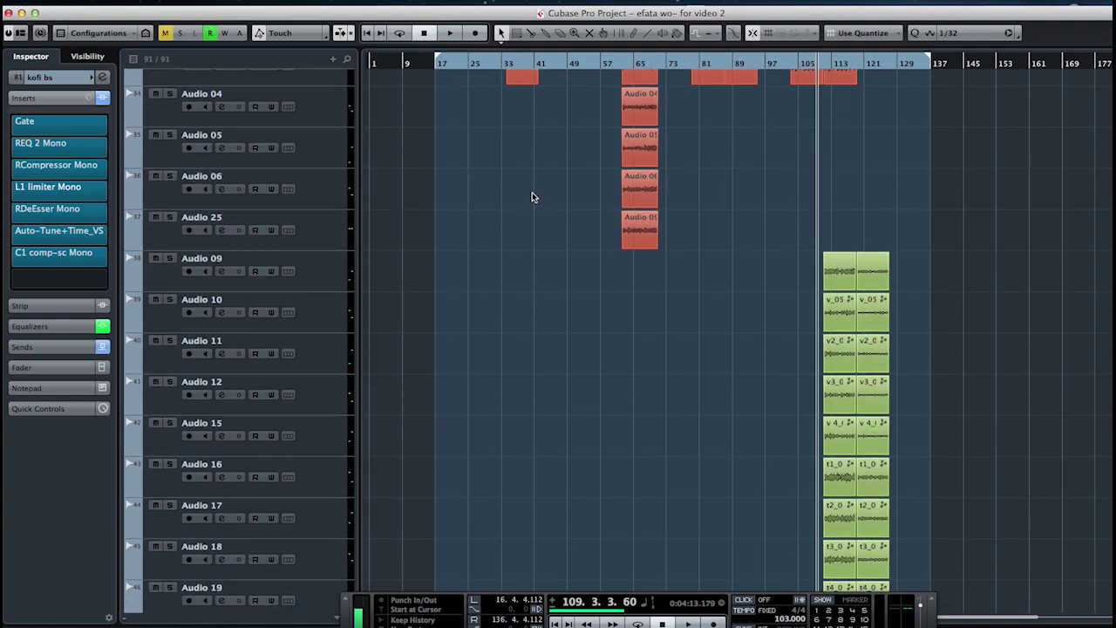
{"action": "scroll", "coordinate": [613, 324], "scroll_direction": "down", "scroll_amount": 20}
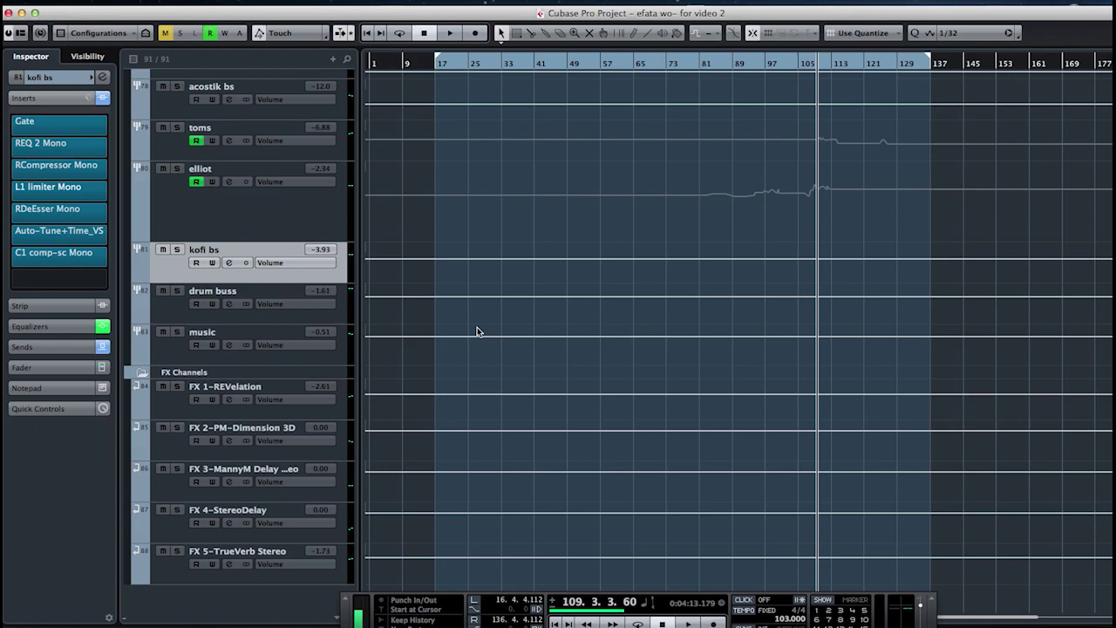
{"action": "scroll", "coordinate": [477, 332], "scroll_direction": "up", "scroll_amount": 12}
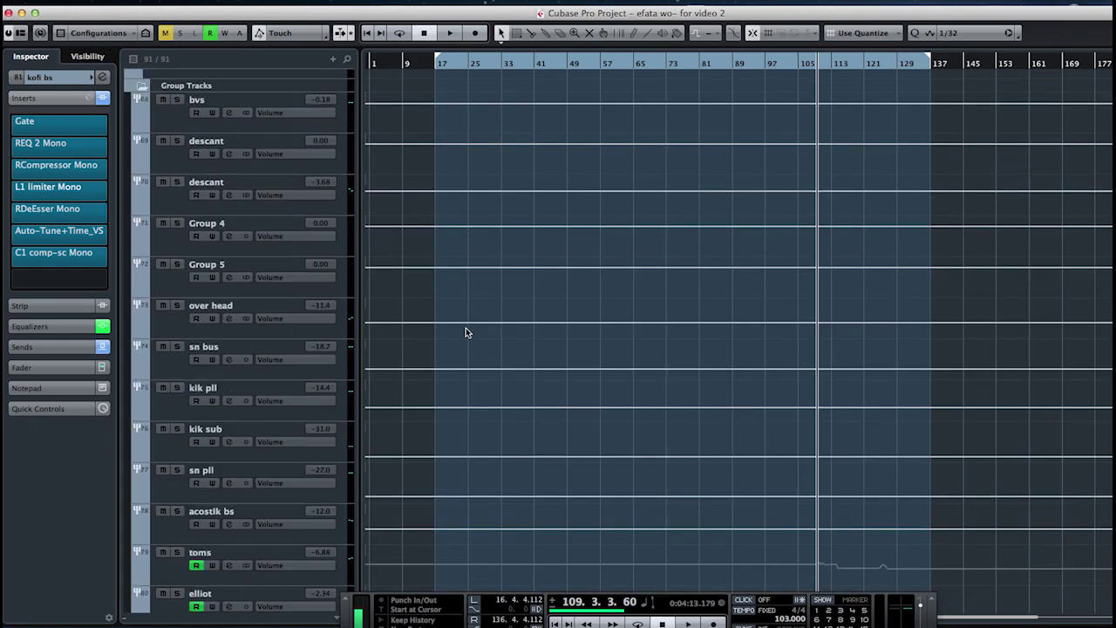
{"action": "left_click", "coordinate": [175, 166]}
{"action": "left_click", "coordinate": [167, 204]}
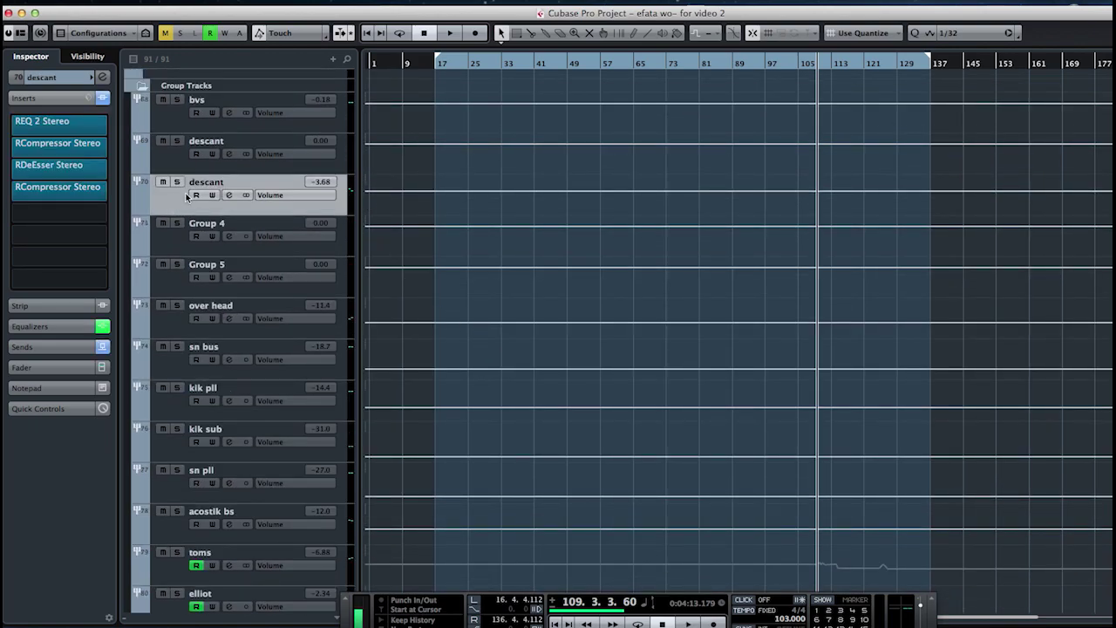
Step: Solo the bvs and second descant groups, play them from about bar 109, and slightly lower the threshold of the descant's fourth-insert RCompressor
{"action": "left_click", "coordinate": [73, 195]}
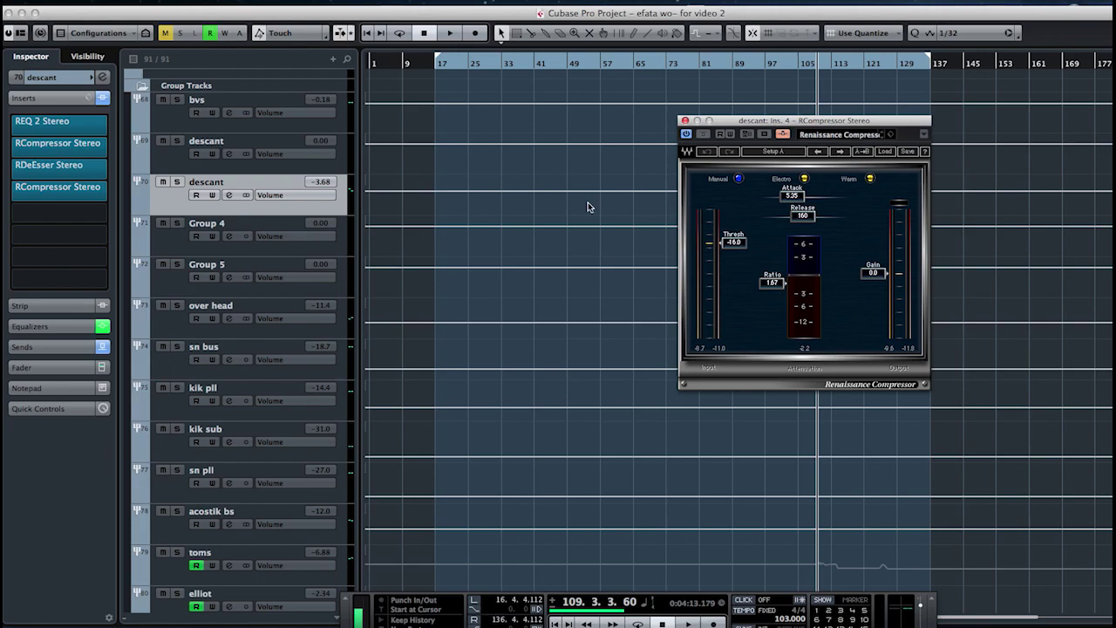
{"action": "left_click", "coordinate": [177, 100]}
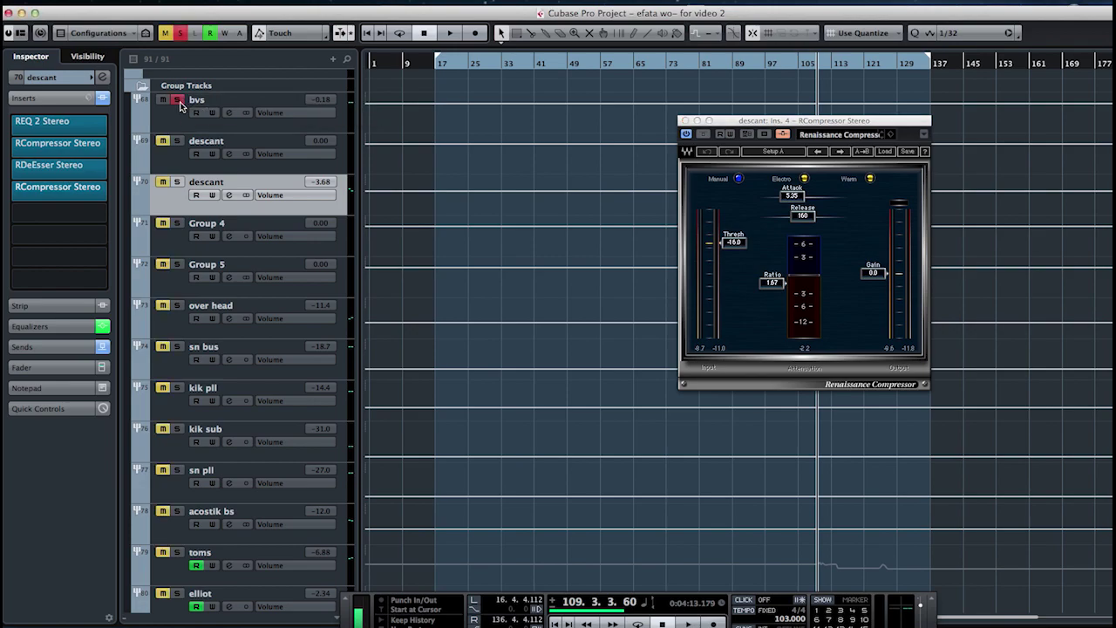
{"action": "left_click", "coordinate": [177, 181]}
{"action": "key", "text": "space"}
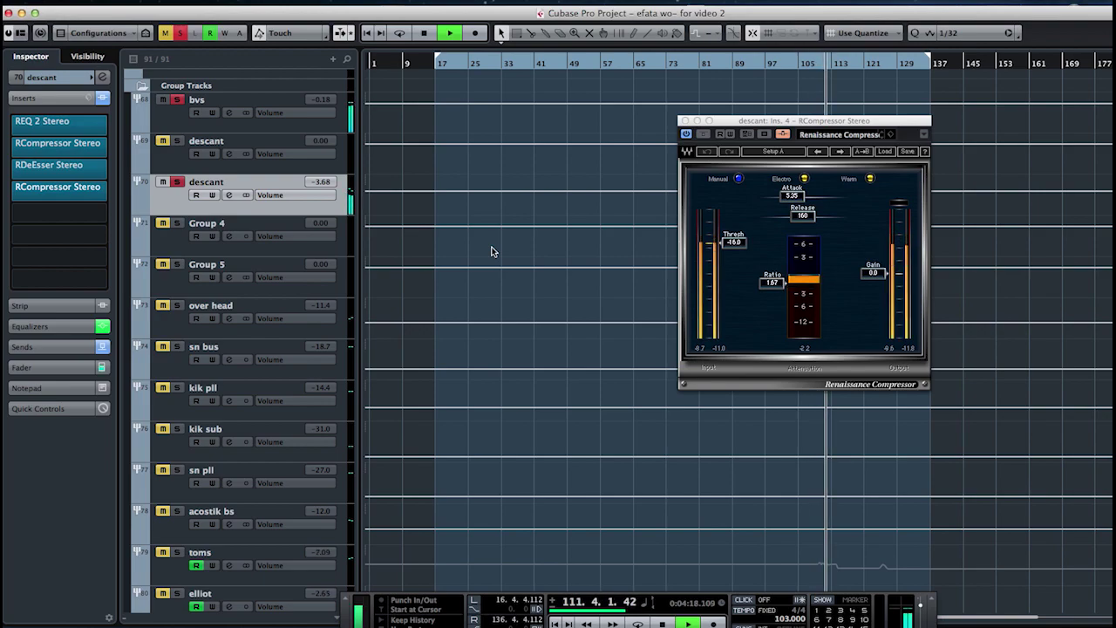
{"action": "mouse_move", "coordinate": [735, 242]}
{"action": "left_mouse_down"}
{"action": "mouse_move", "coordinate": [735, 264]}
{"action": "mouse_move", "coordinate": [735, 245]}
{"action": "left_mouse_up"}
{"action": "key", "text": "space"}
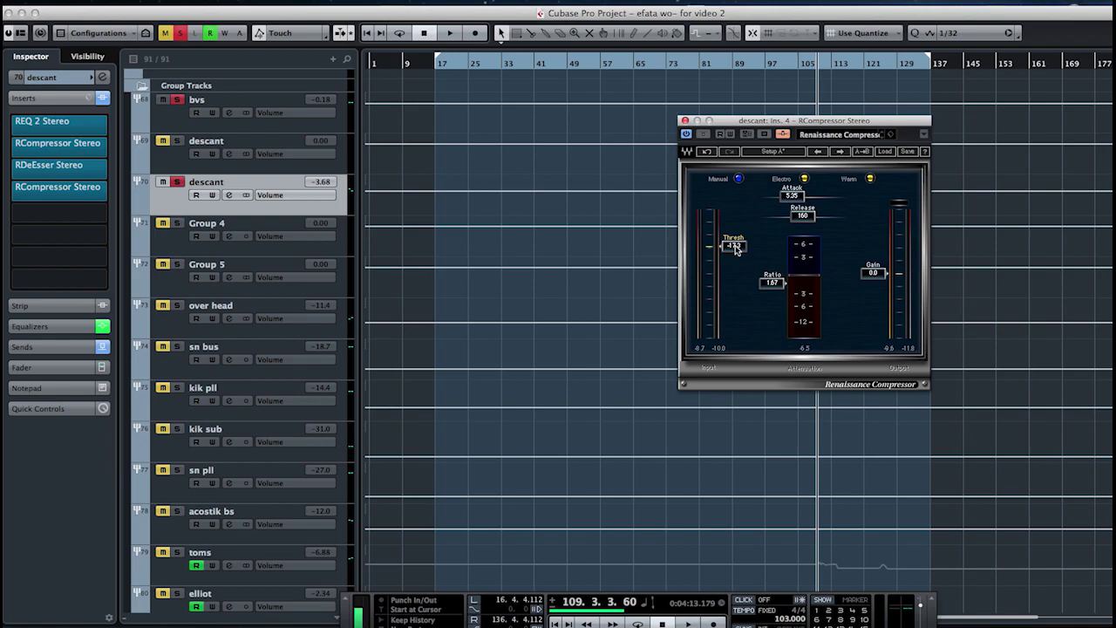
Step: Close the compressor window, take the bvs and descant groups out of solo, and return to the lead vocal tracks
{"action": "left_click", "coordinate": [684, 121]}
{"action": "left_click", "coordinate": [177, 99]}
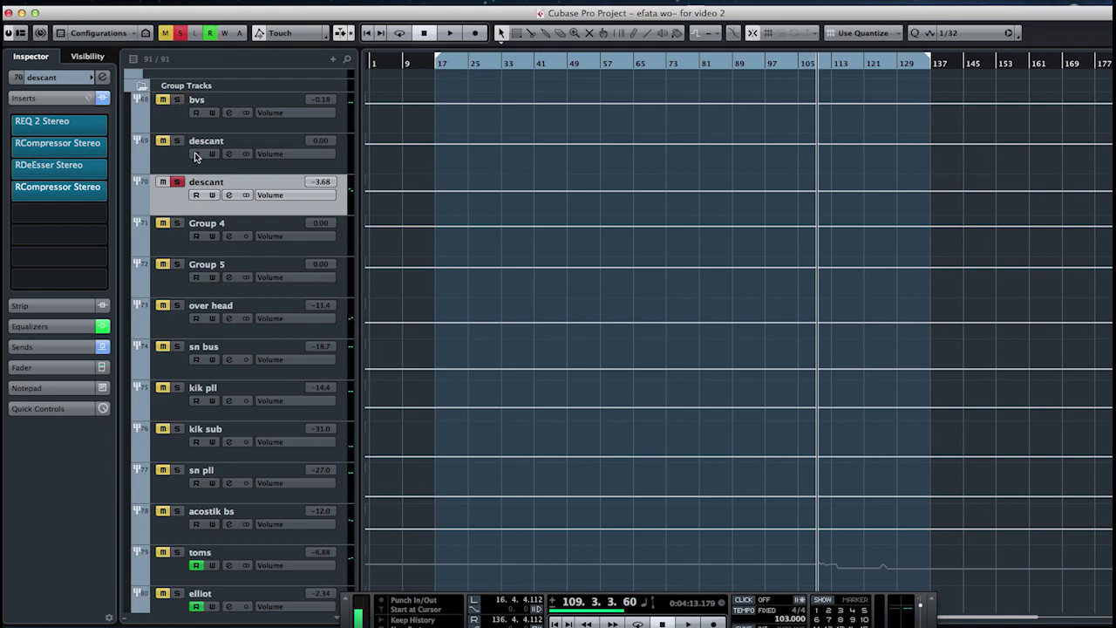
{"action": "left_click", "coordinate": [179, 181]}
{"action": "scroll", "coordinate": [928, 283], "scroll_direction": "up", "scroll_amount": 15}
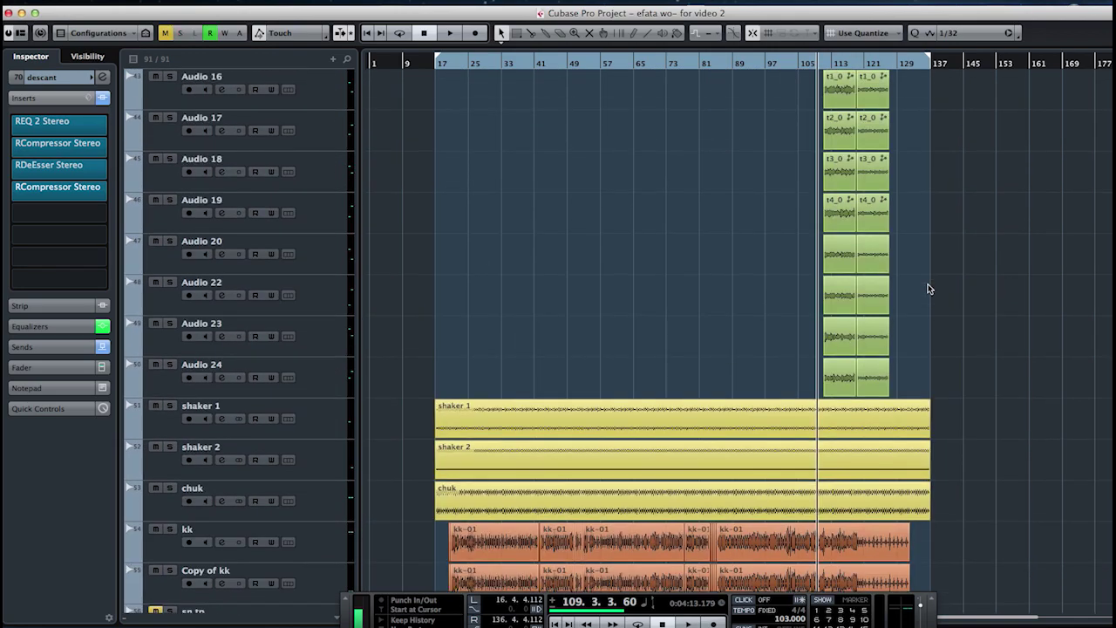
{"action": "scroll", "coordinate": [924, 282], "scroll_direction": "up", "scroll_amount": 15}
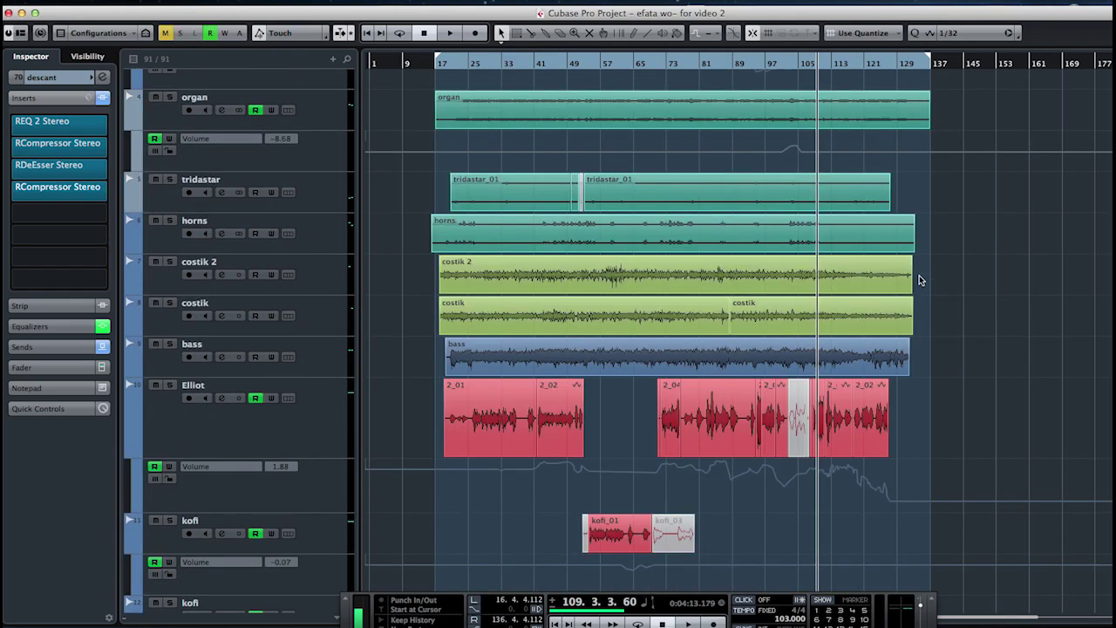